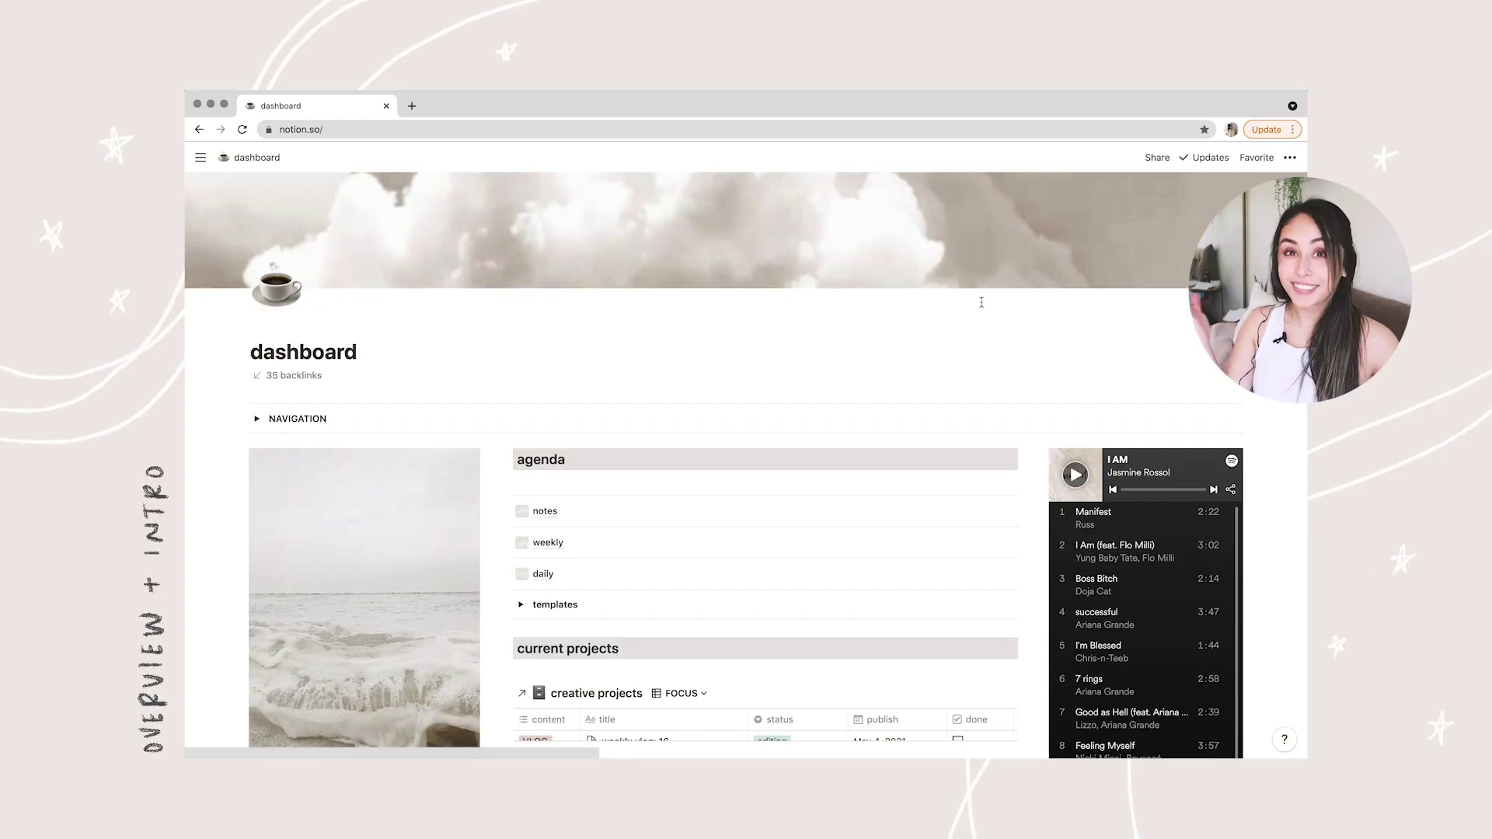
Step: Open the notes page from the dashboard agenda and collapse its QUICK TO DO toggle
{"action": "scroll", "coordinate": [982, 303], "scroll_direction": "down", "scroll_amount": 5}
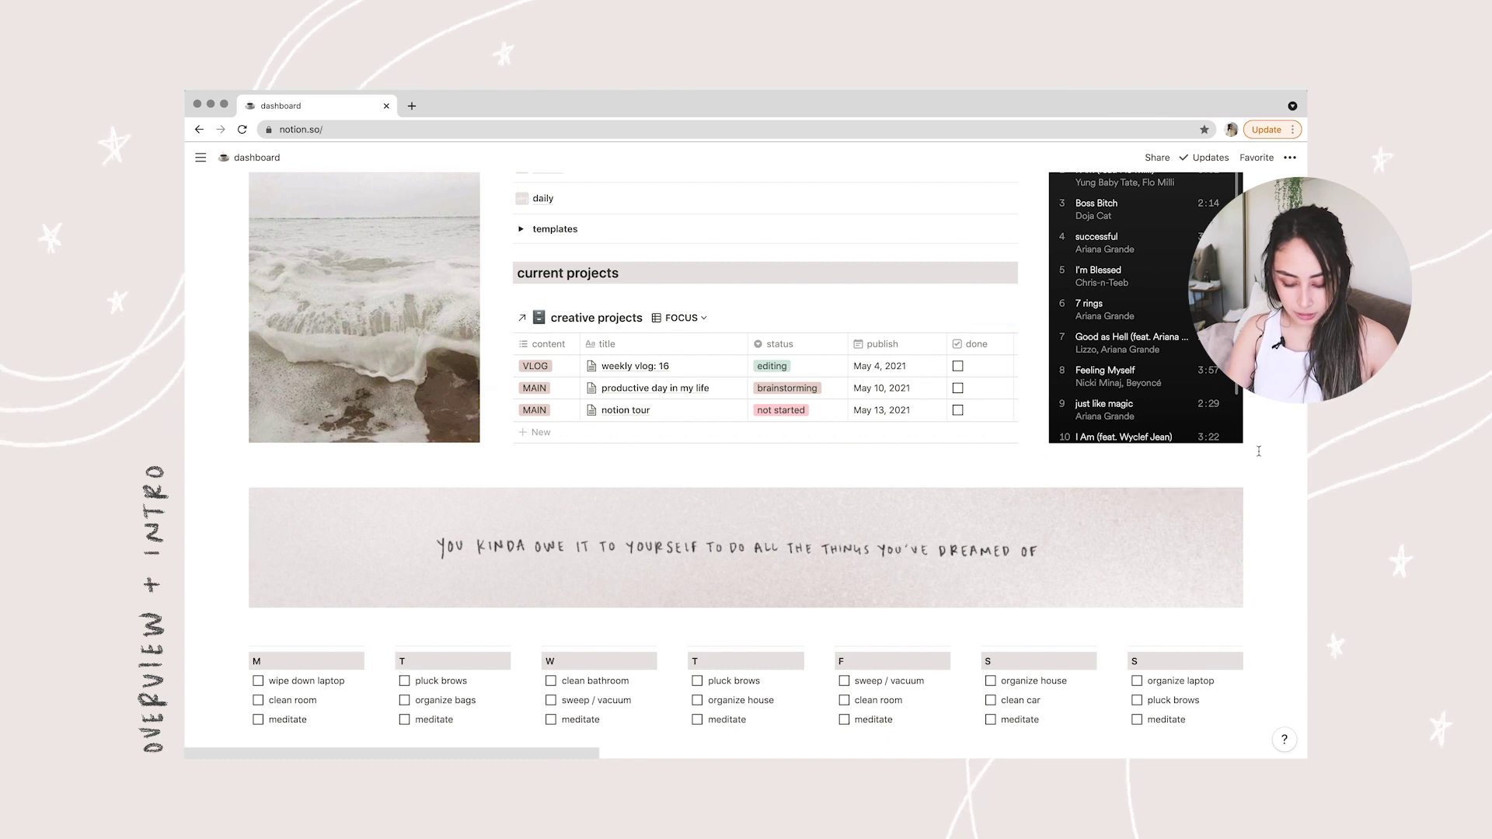
{"action": "scroll", "coordinate": [363, 588], "scroll_direction": "down", "scroll_amount": 1}
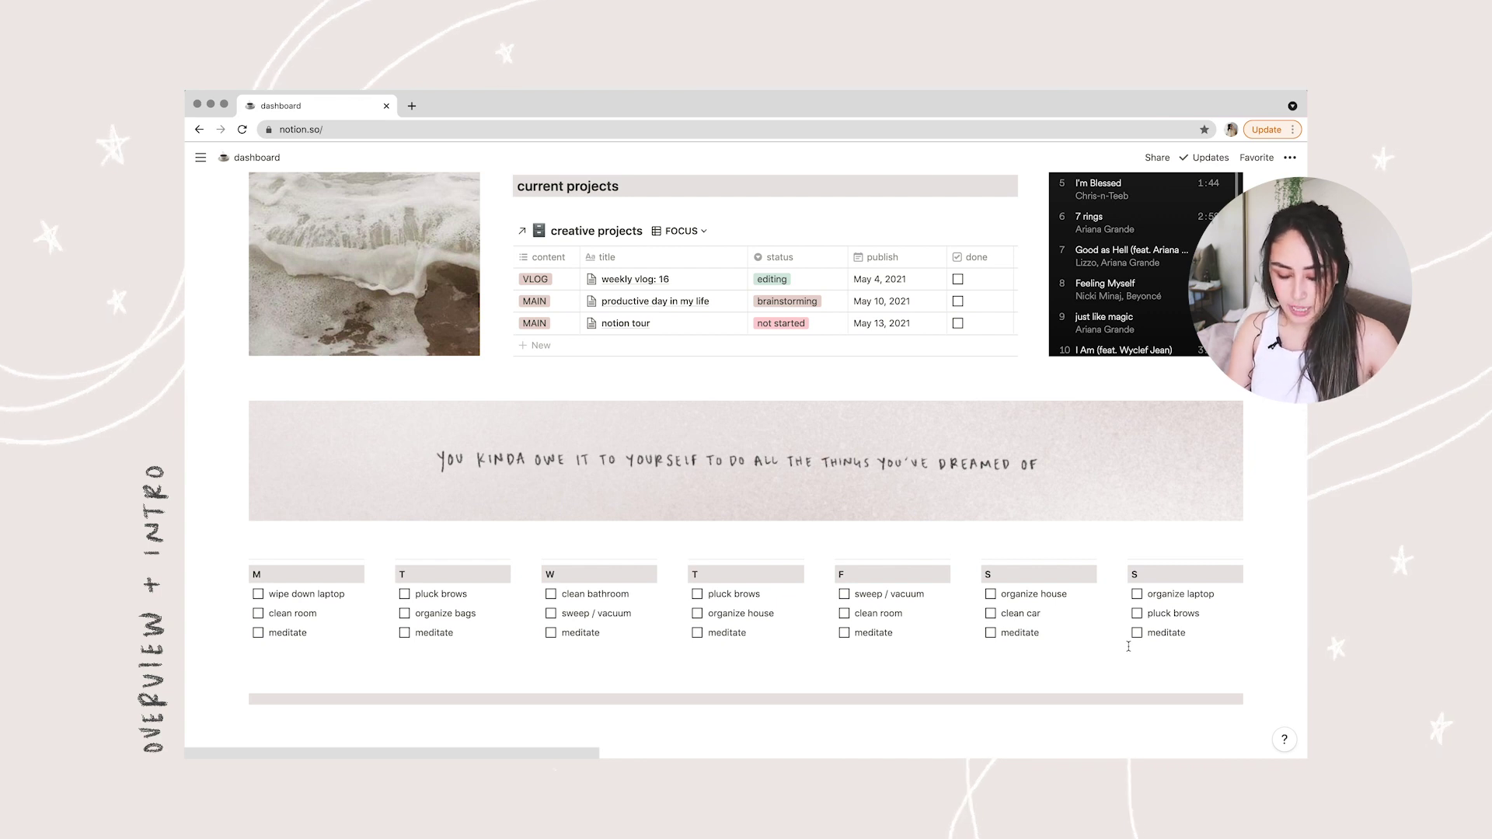
{"action": "scroll", "coordinate": [1128, 647], "scroll_direction": "up", "scroll_amount": 9}
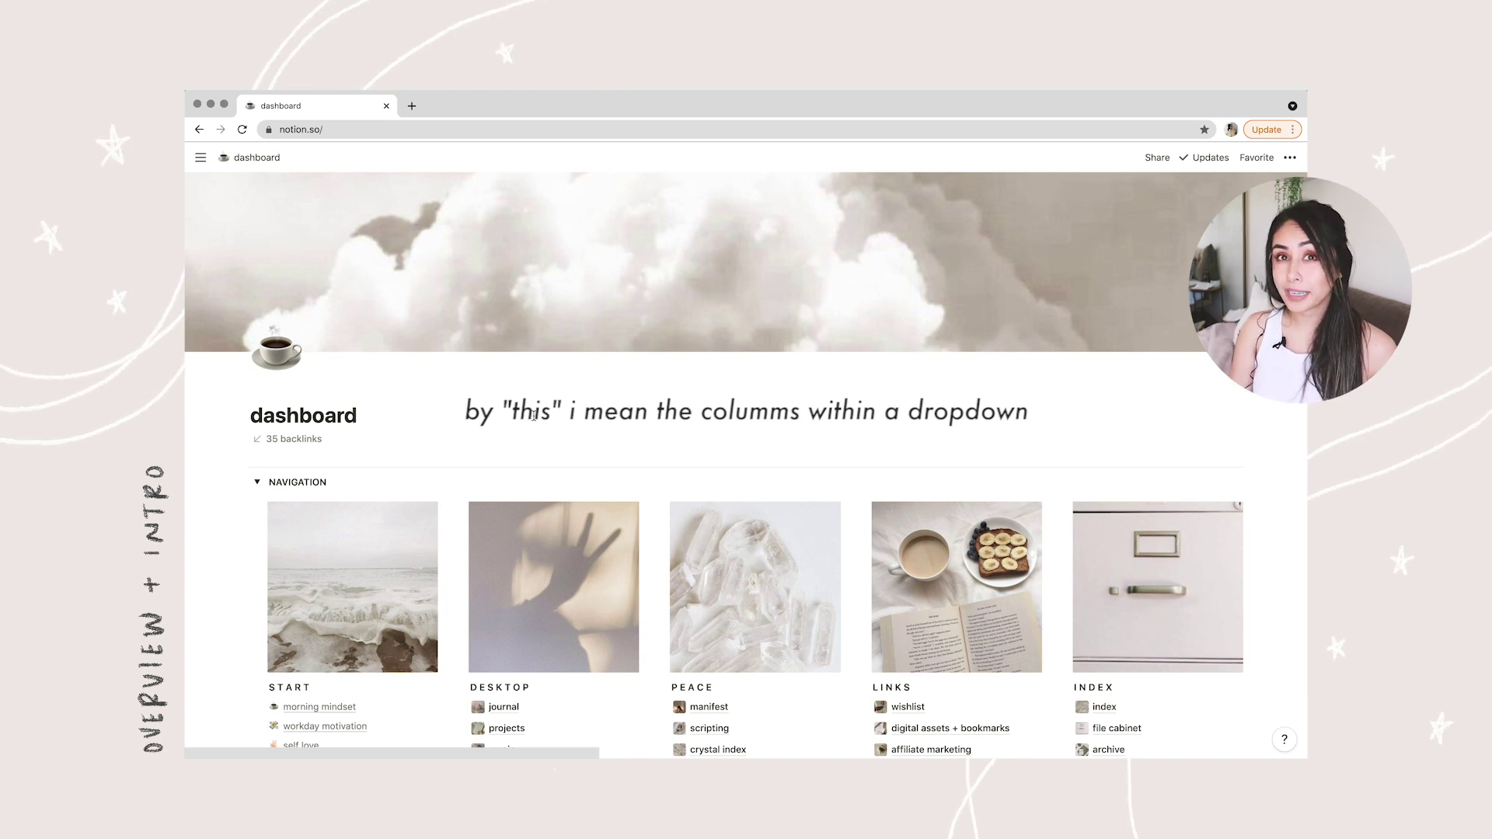
{"action": "scroll", "coordinate": [534, 416], "scroll_direction": "down", "scroll_amount": 3}
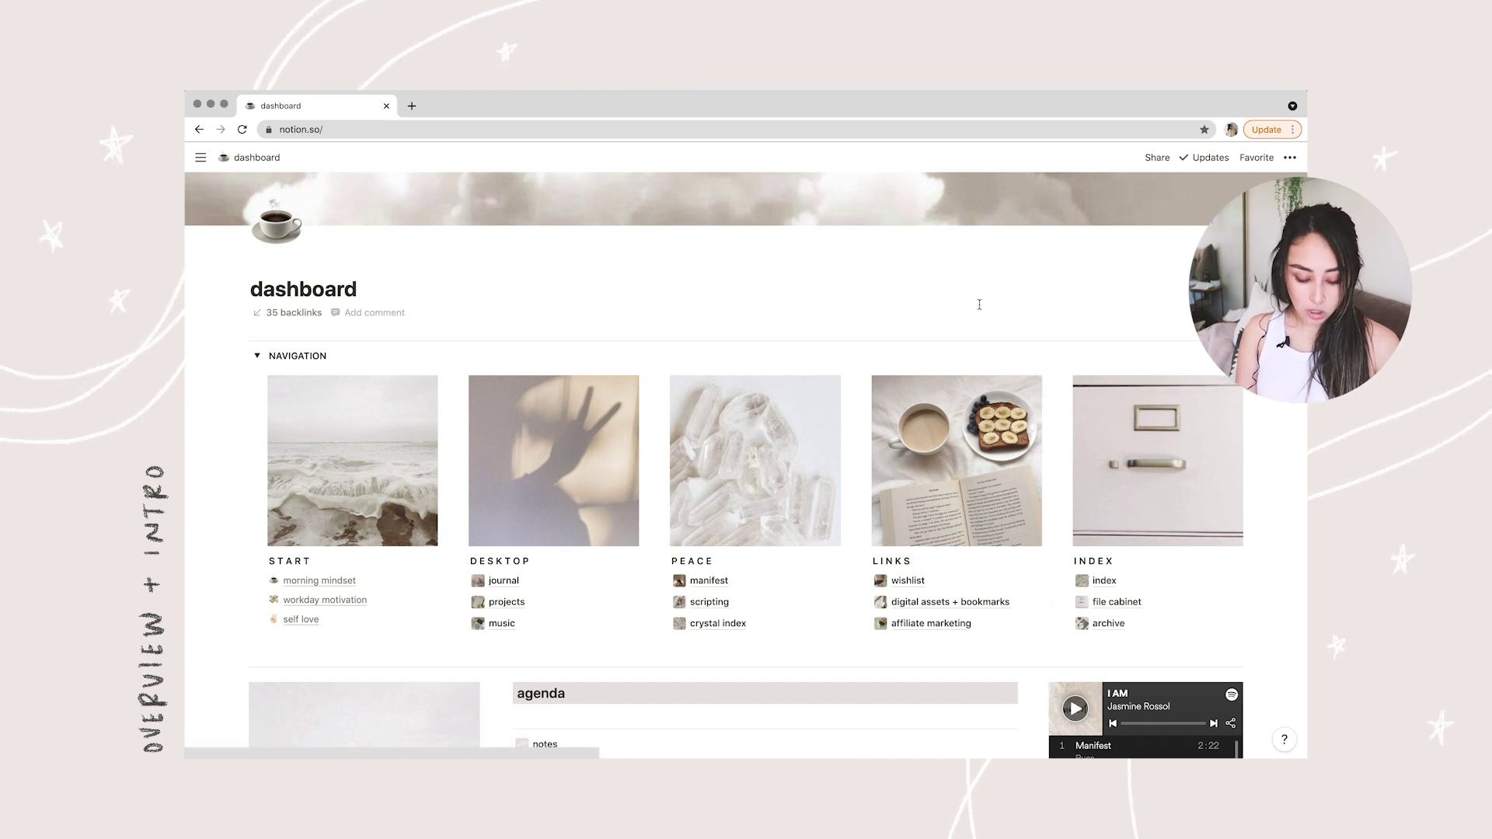
{"action": "scroll", "coordinate": [977, 303], "scroll_direction": "down", "scroll_amount": 5}
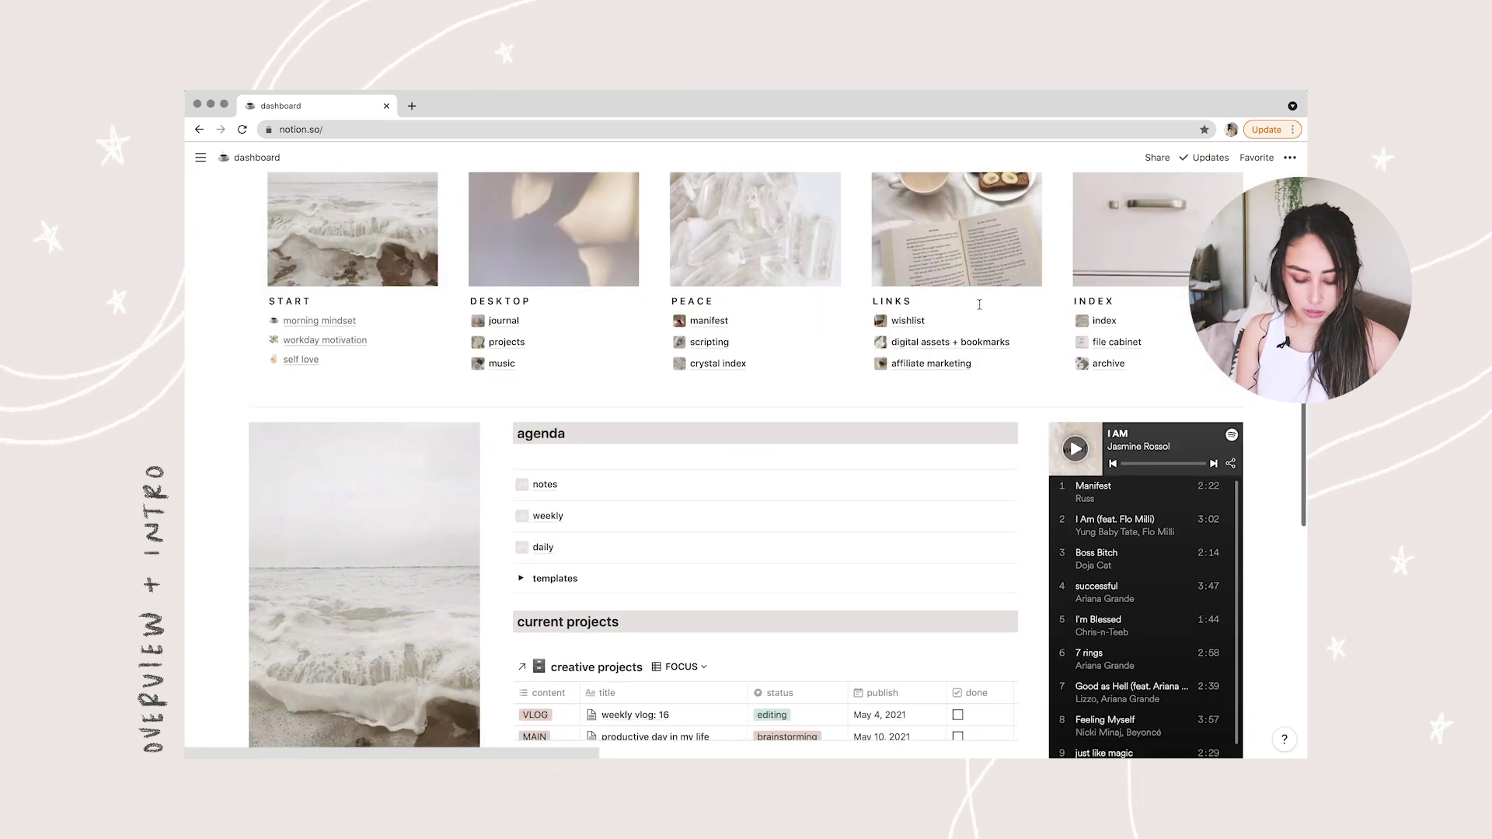
{"action": "scroll", "coordinate": [757, 379], "scroll_direction": "down", "scroll_amount": 1}
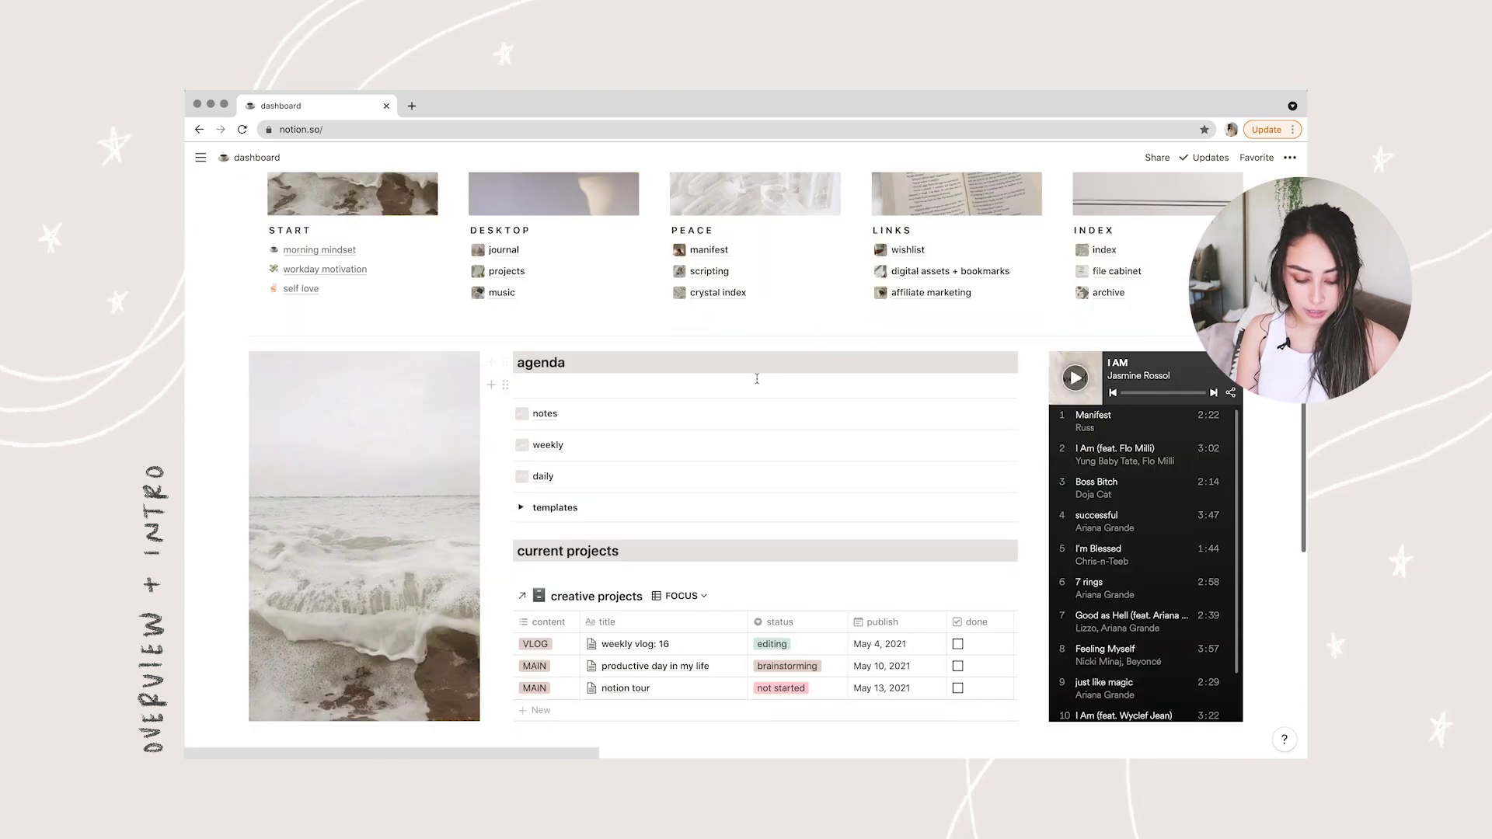
{"action": "left_click", "coordinate": [742, 415]}
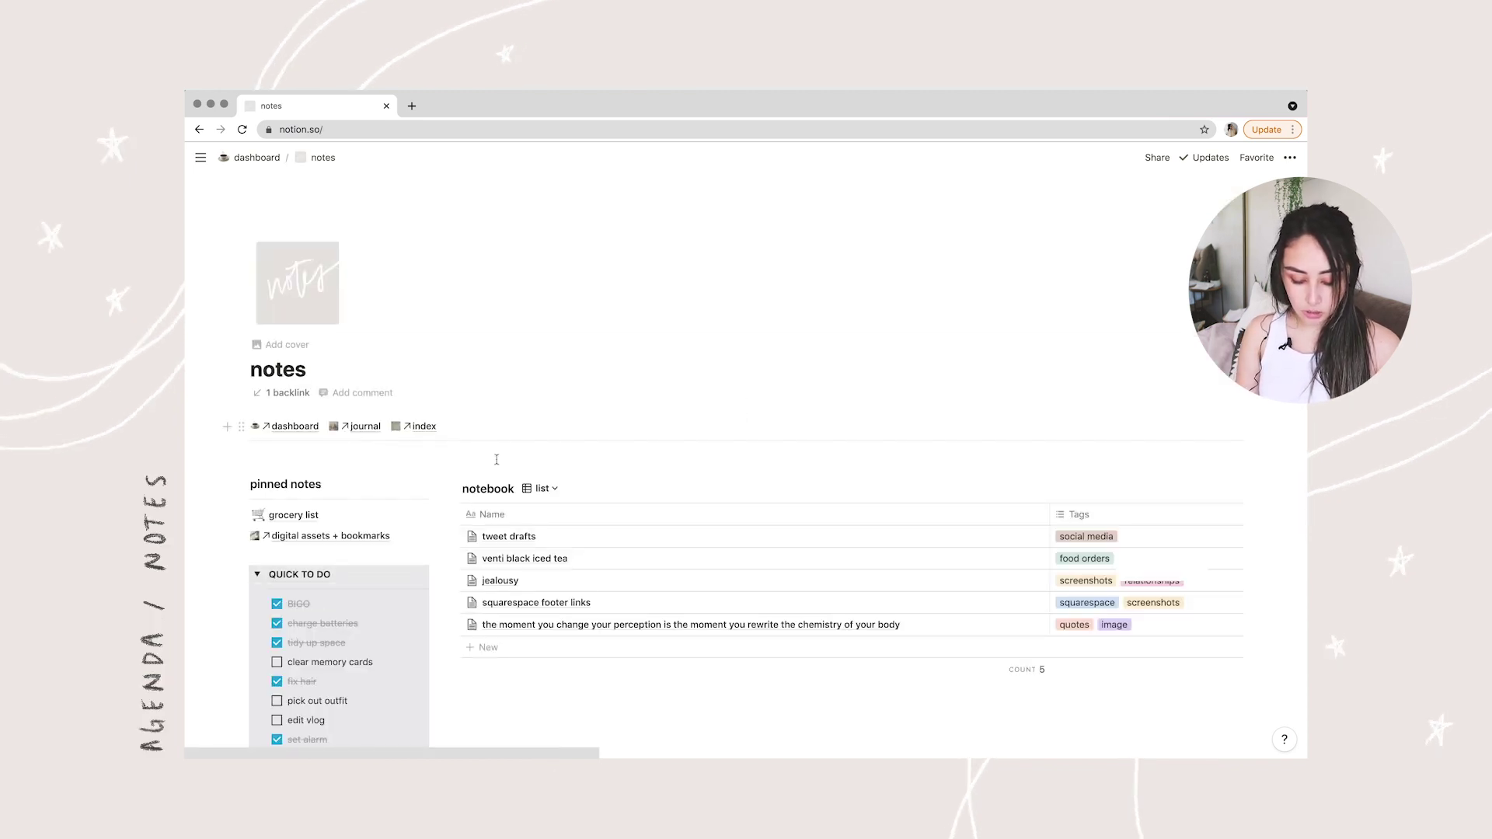
{"action": "left_click", "coordinate": [256, 579]}
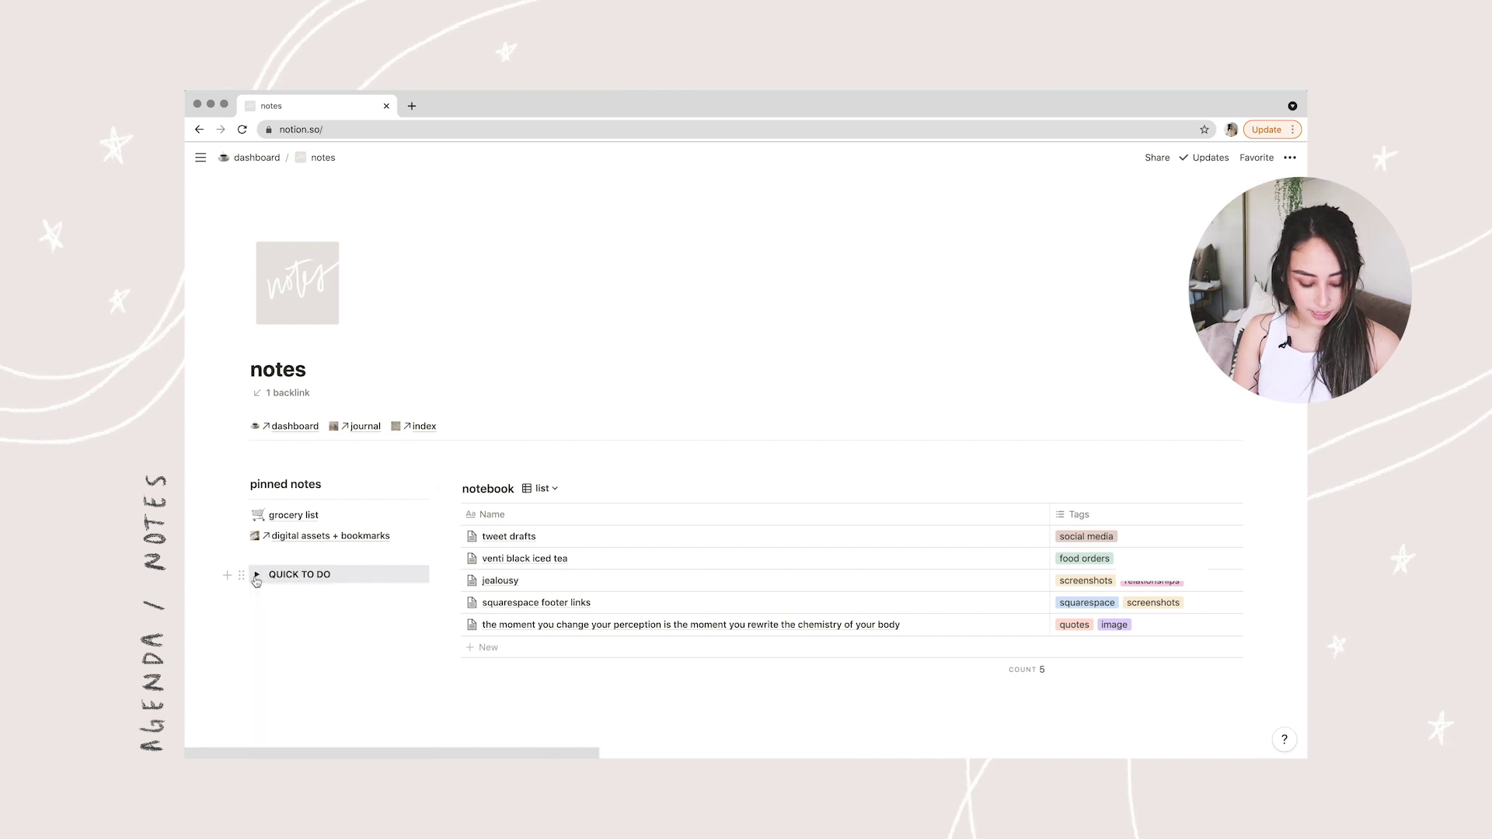
{"action": "scroll", "coordinate": [808, 548], "scroll_direction": "down", "scroll_amount": 1}
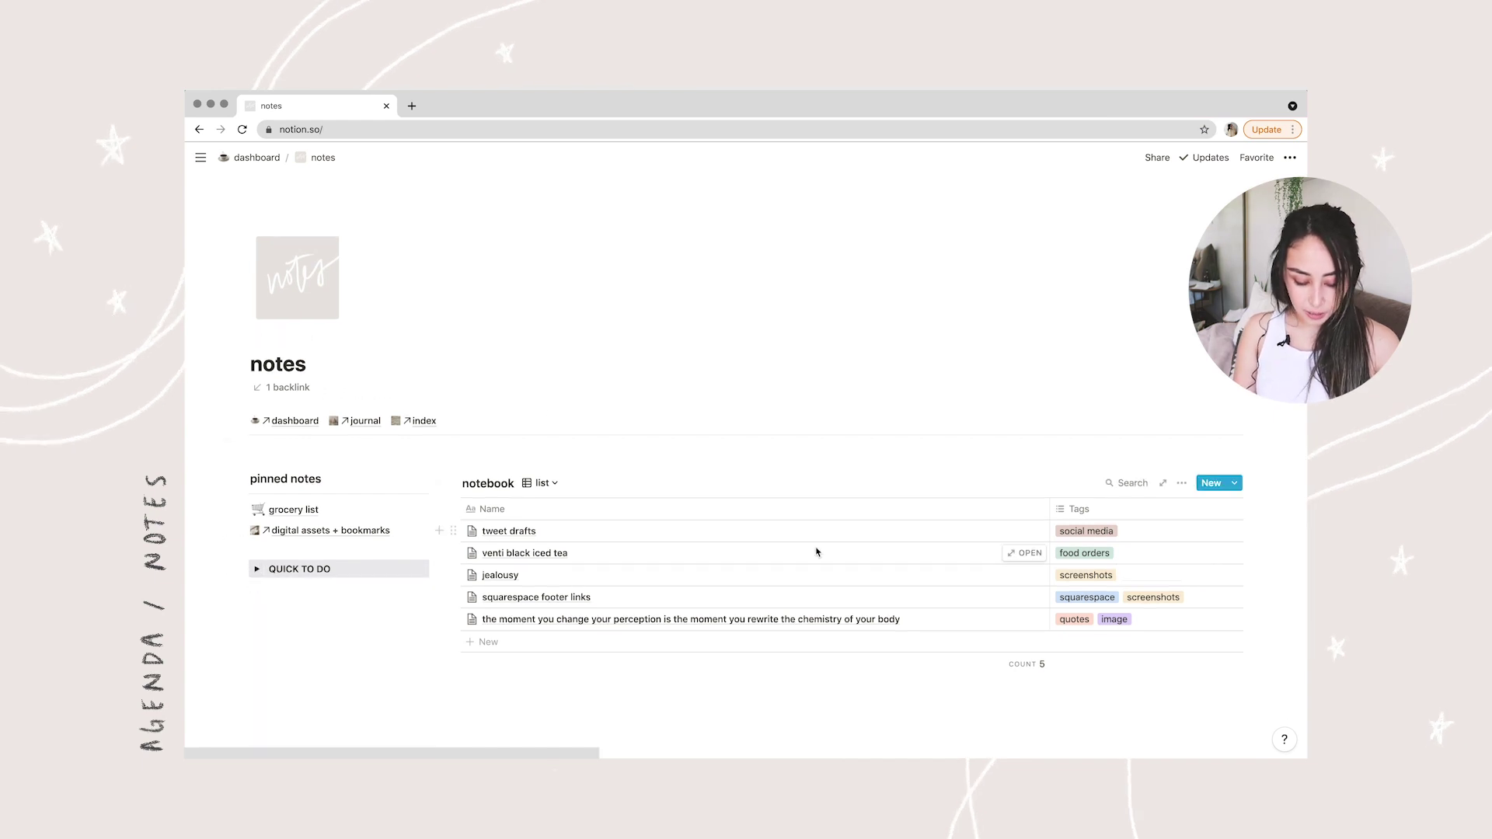
Step: Switch the notebook to the blocks gallery view and scroll through it
{"action": "left_click", "coordinate": [543, 484]}
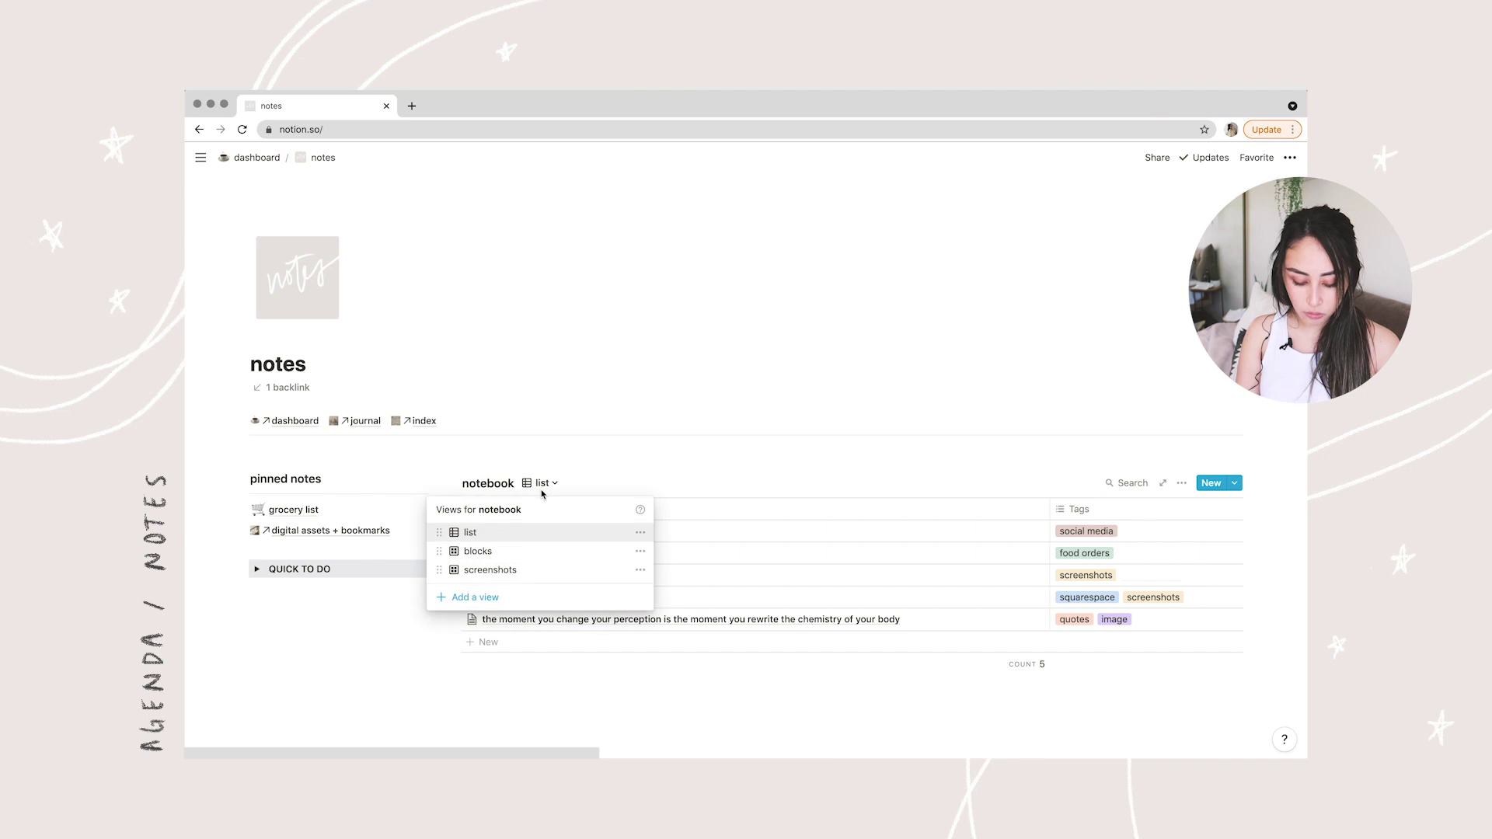
{"action": "left_click", "coordinate": [548, 550]}
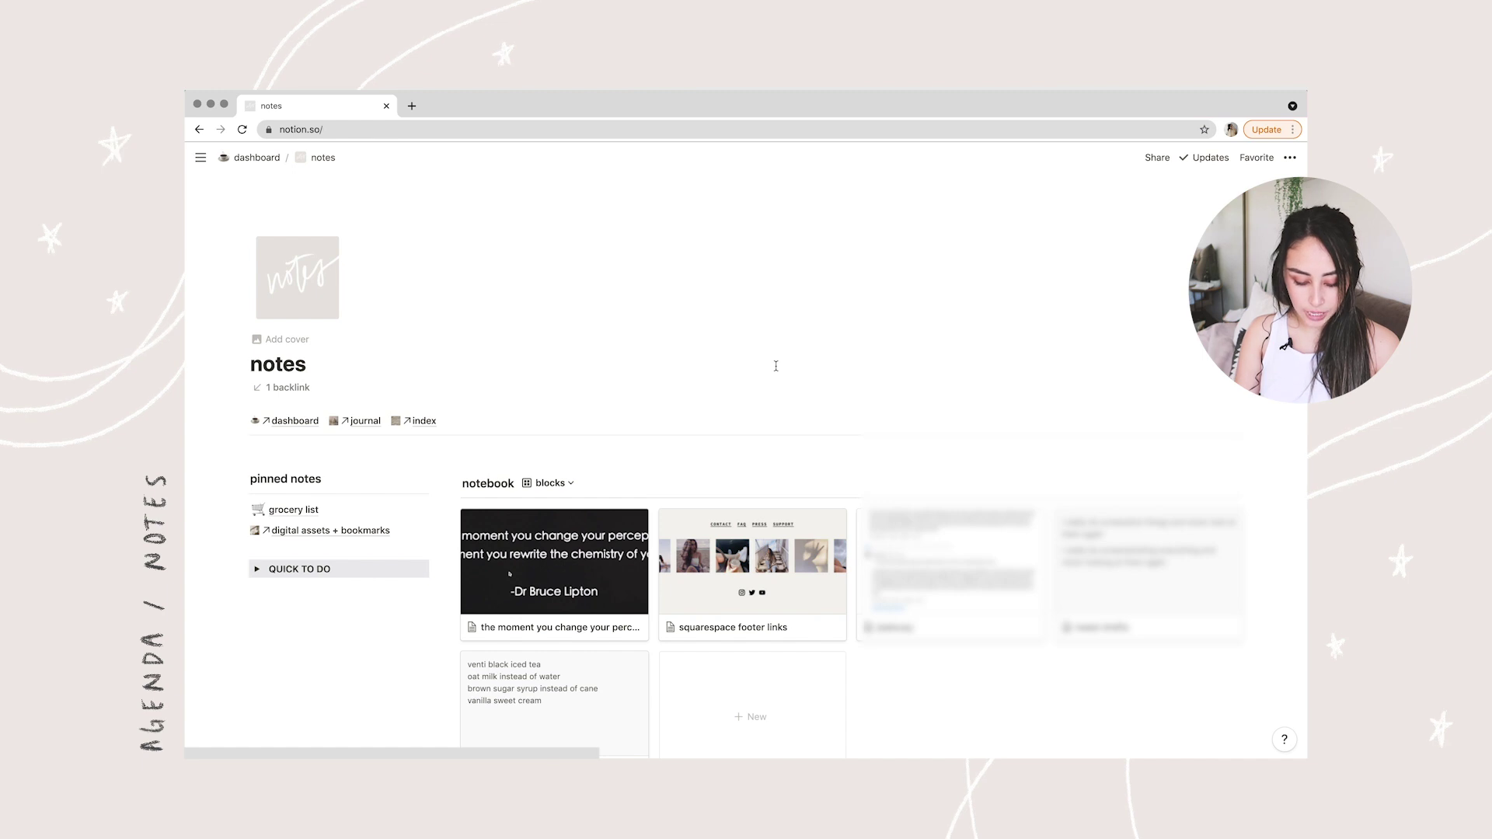
{"action": "scroll", "coordinate": [776, 370], "scroll_direction": "down", "scroll_amount": 1}
{"action": "scroll", "coordinate": [700, 505], "scroll_direction": "down", "scroll_amount": 2}
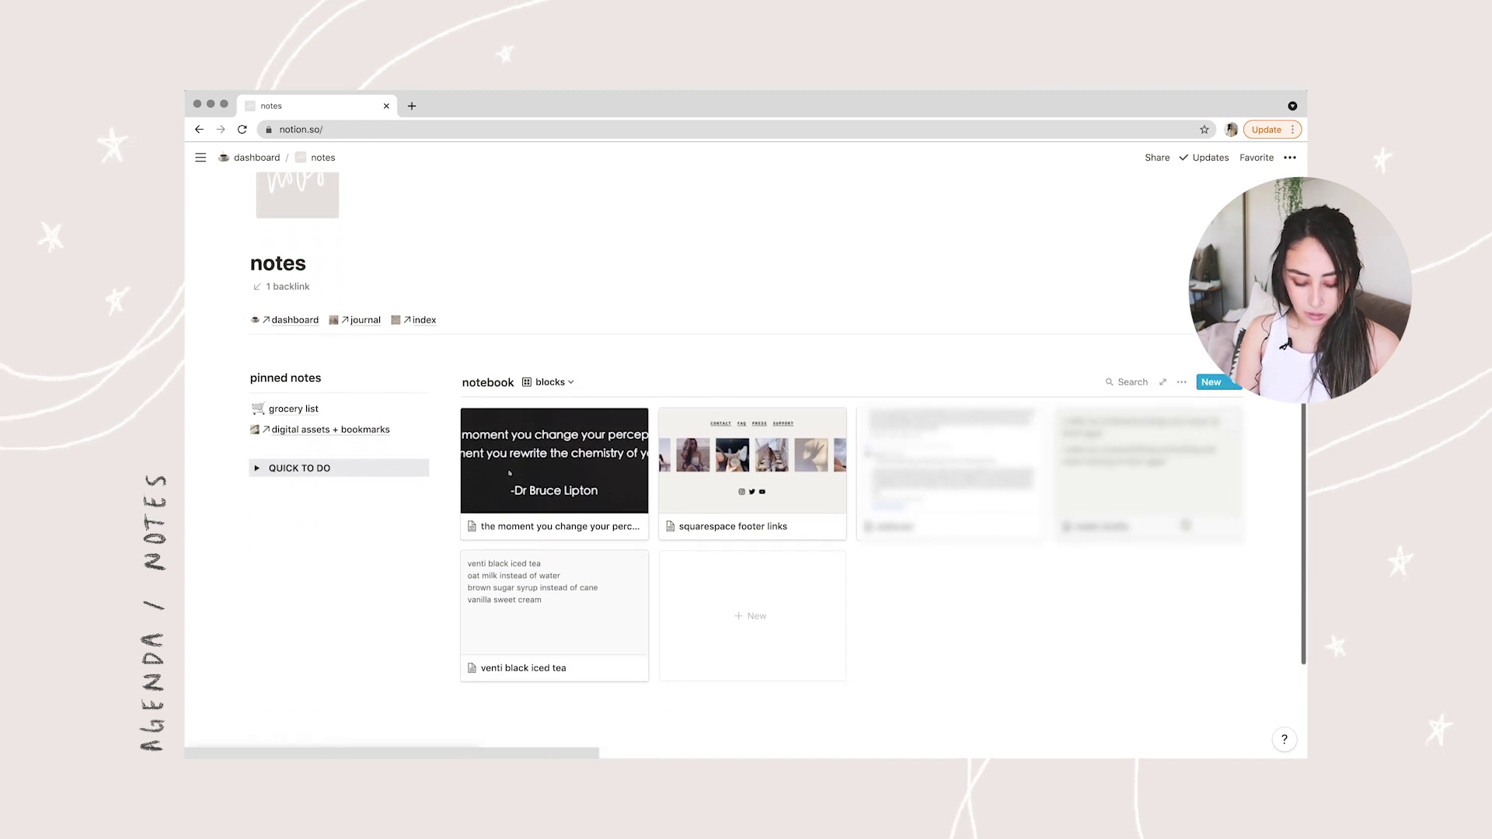
Step: Preview the screenshots view, restore the list view, and go back to the dashboard
{"action": "left_click", "coordinate": [549, 379]}
{"action": "left_click", "coordinate": [540, 469]}
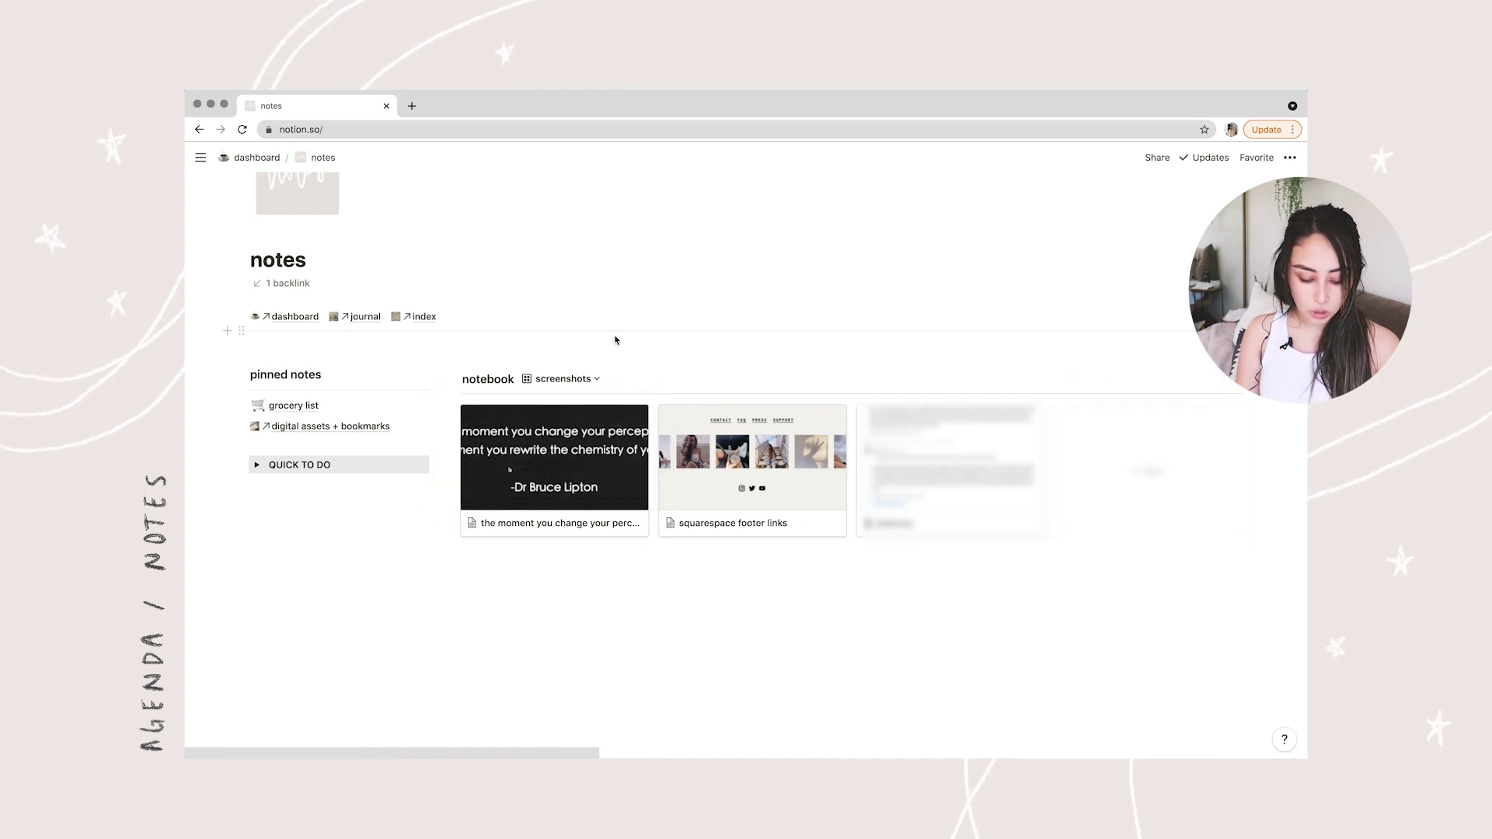
{"action": "left_click", "coordinate": [558, 380]}
{"action": "left_click", "coordinate": [564, 429]}
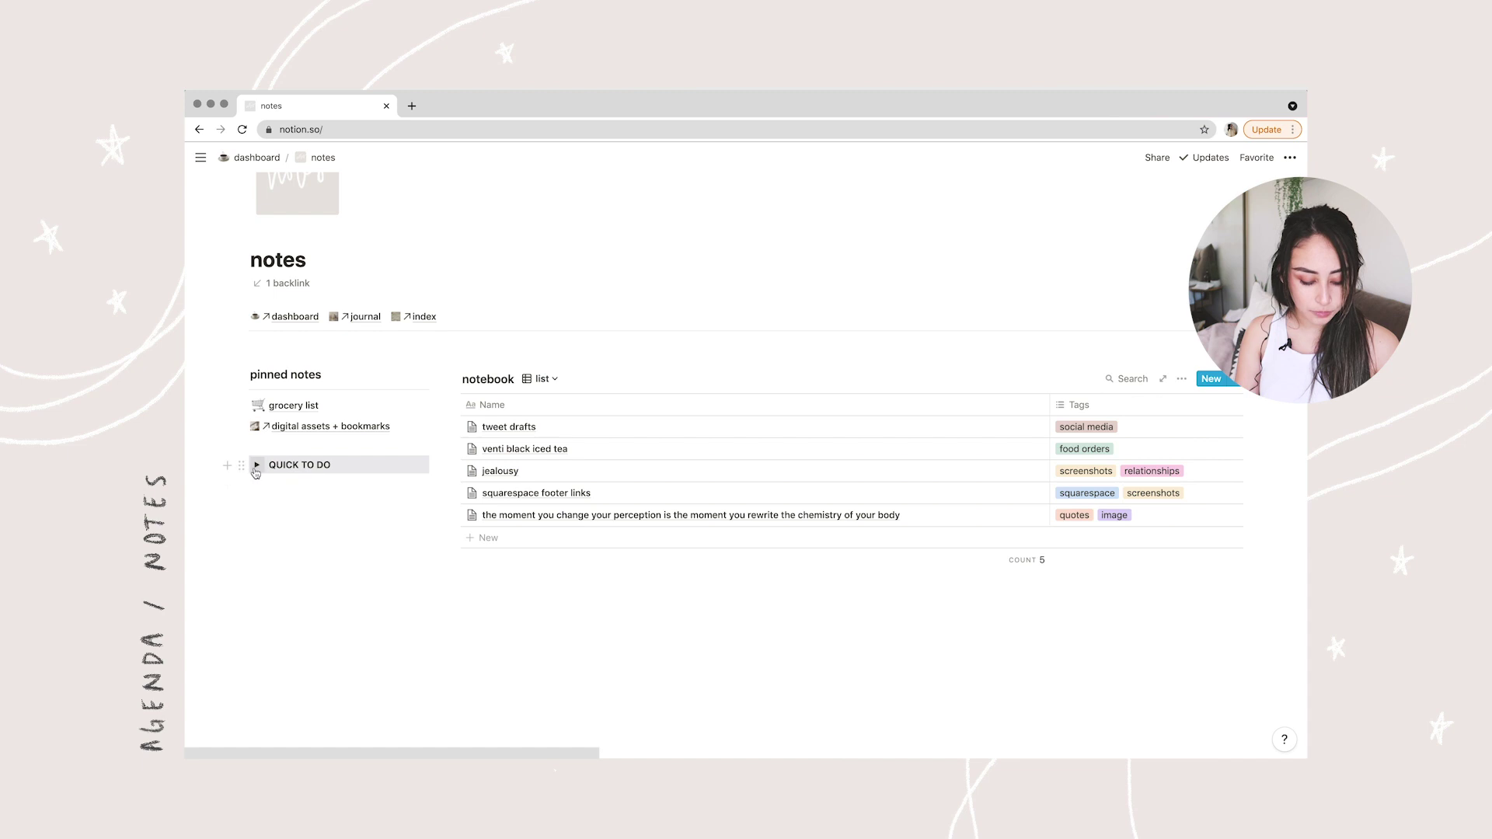
{"action": "left_click", "coordinate": [256, 158]}
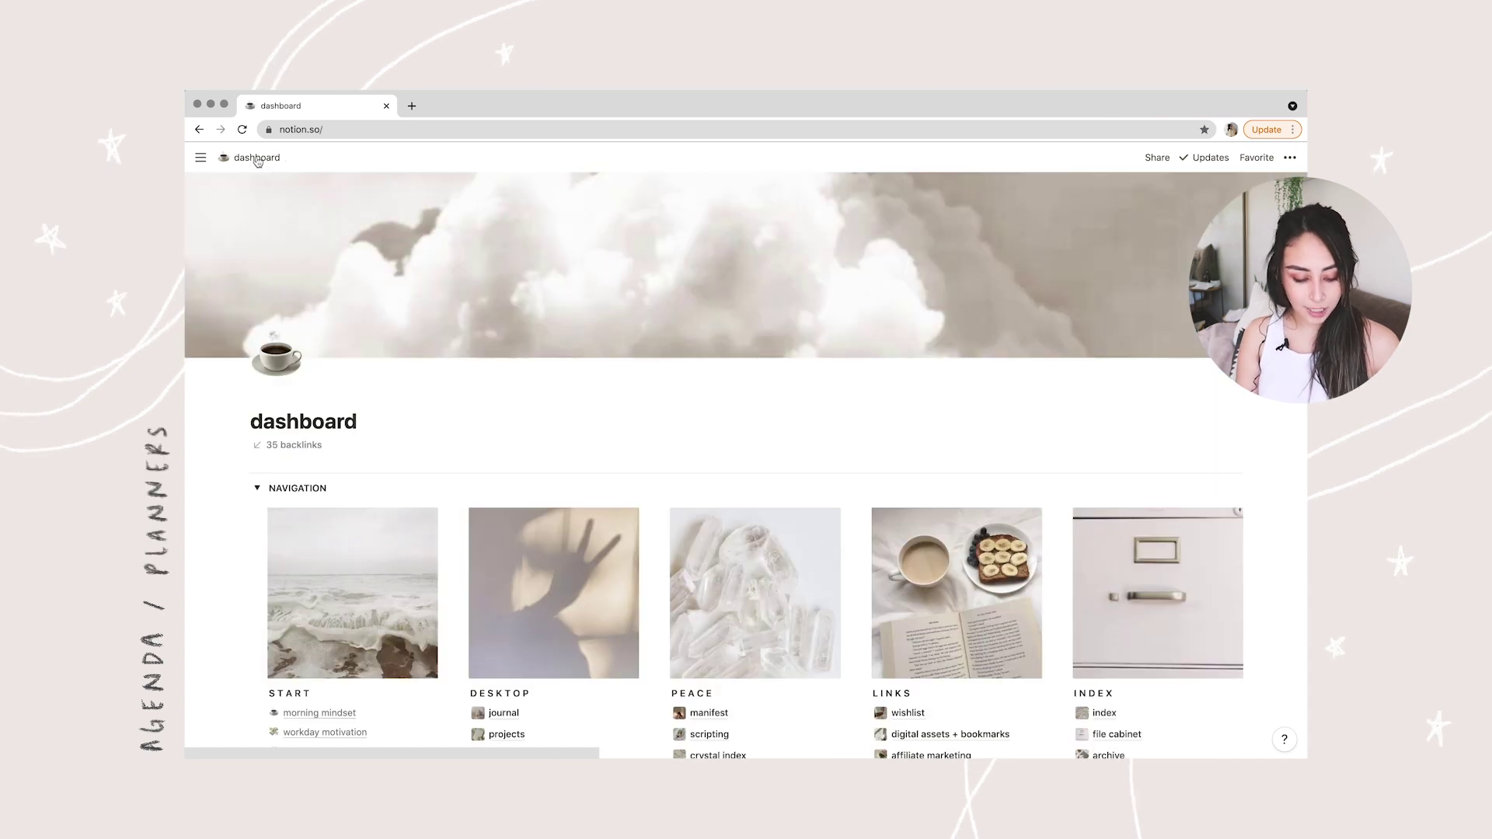
Step: Open the weekly agenda page from the dashboard and scroll through its planner
{"action": "scroll", "coordinate": [535, 348], "scroll_direction": "down", "scroll_amount": 3}
{"action": "scroll", "coordinate": [534, 348], "scroll_direction": "down", "scroll_amount": 4}
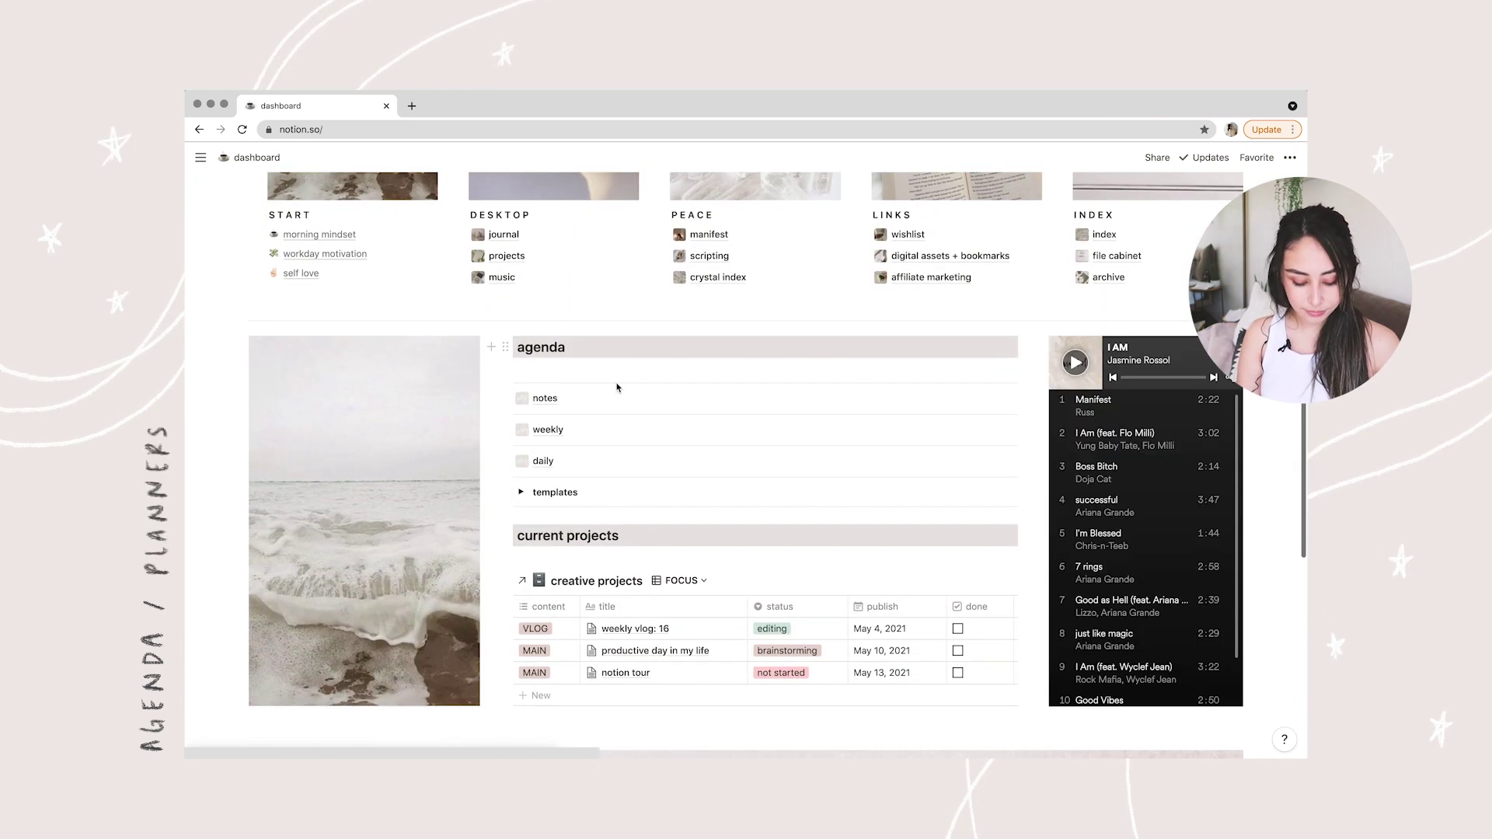
{"action": "left_click", "coordinate": [633, 426]}
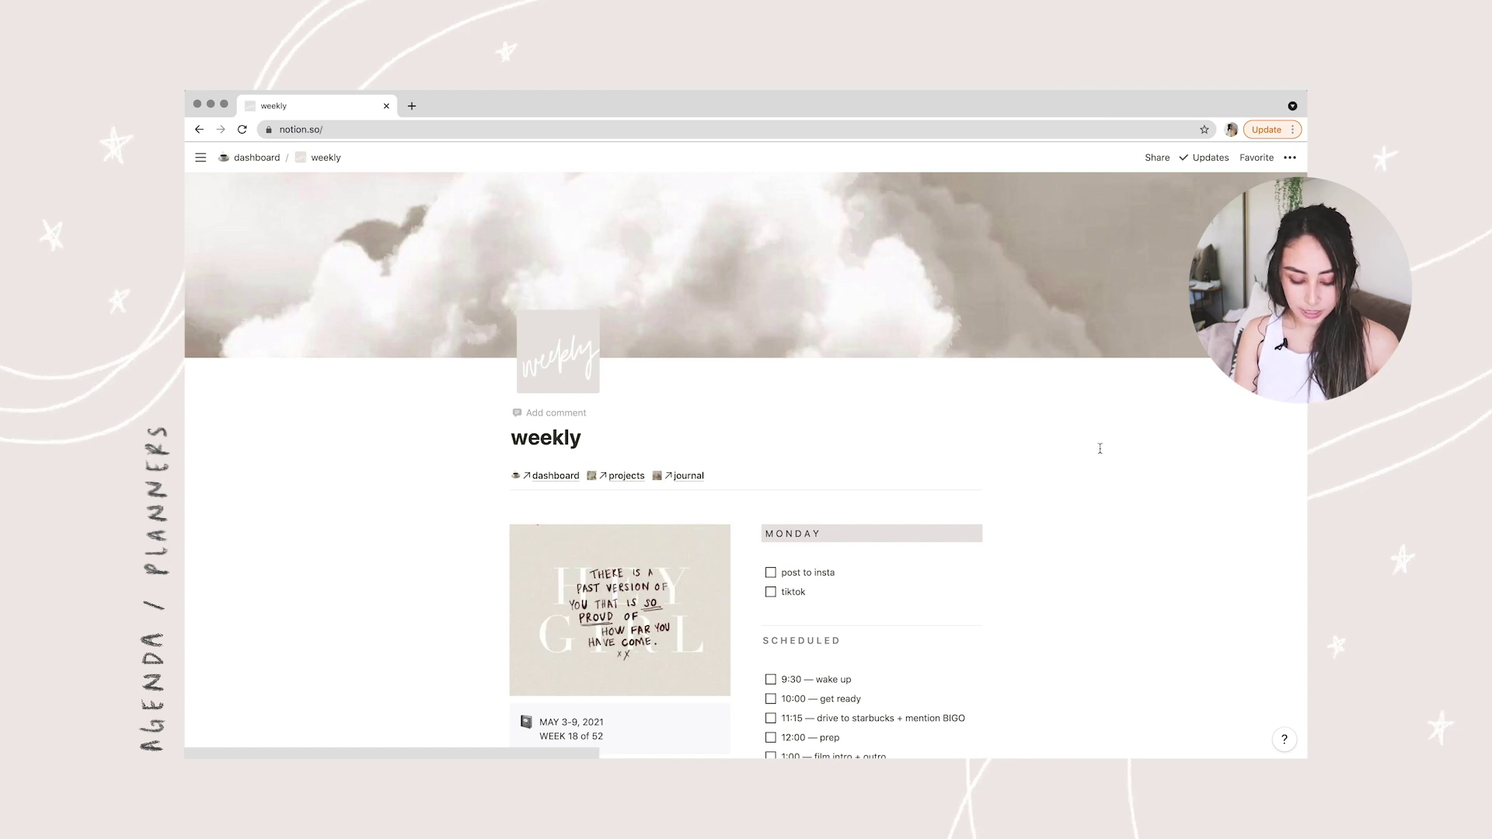
{"action": "scroll", "coordinate": [1100, 448], "scroll_direction": "down", "scroll_amount": 3}
{"action": "scroll", "coordinate": [1100, 448], "scroll_direction": "down", "scroll_amount": 1}
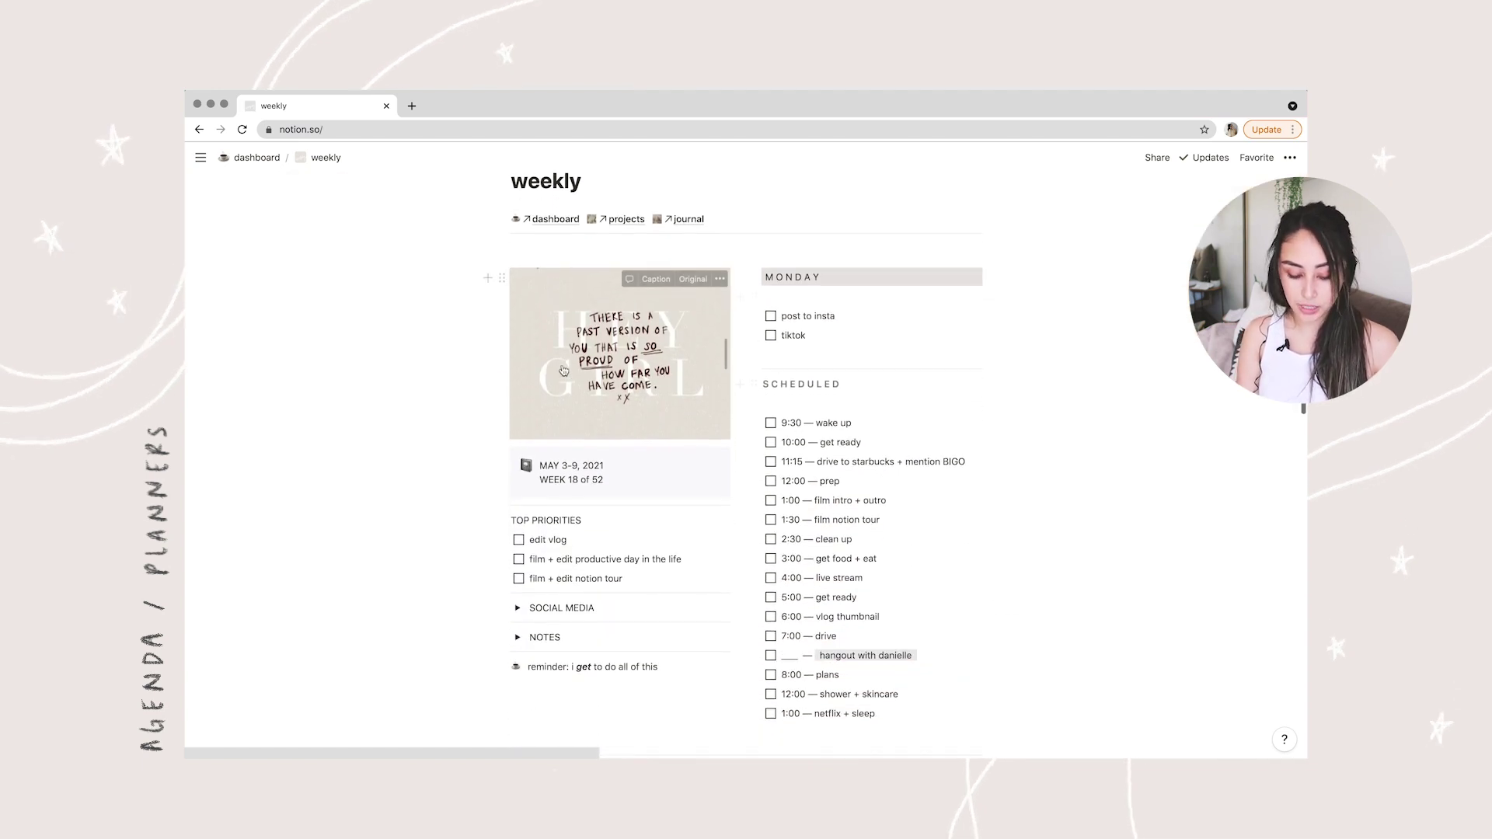
{"action": "scroll", "coordinate": [931, 407], "scroll_direction": "down", "scroll_amount": 1}
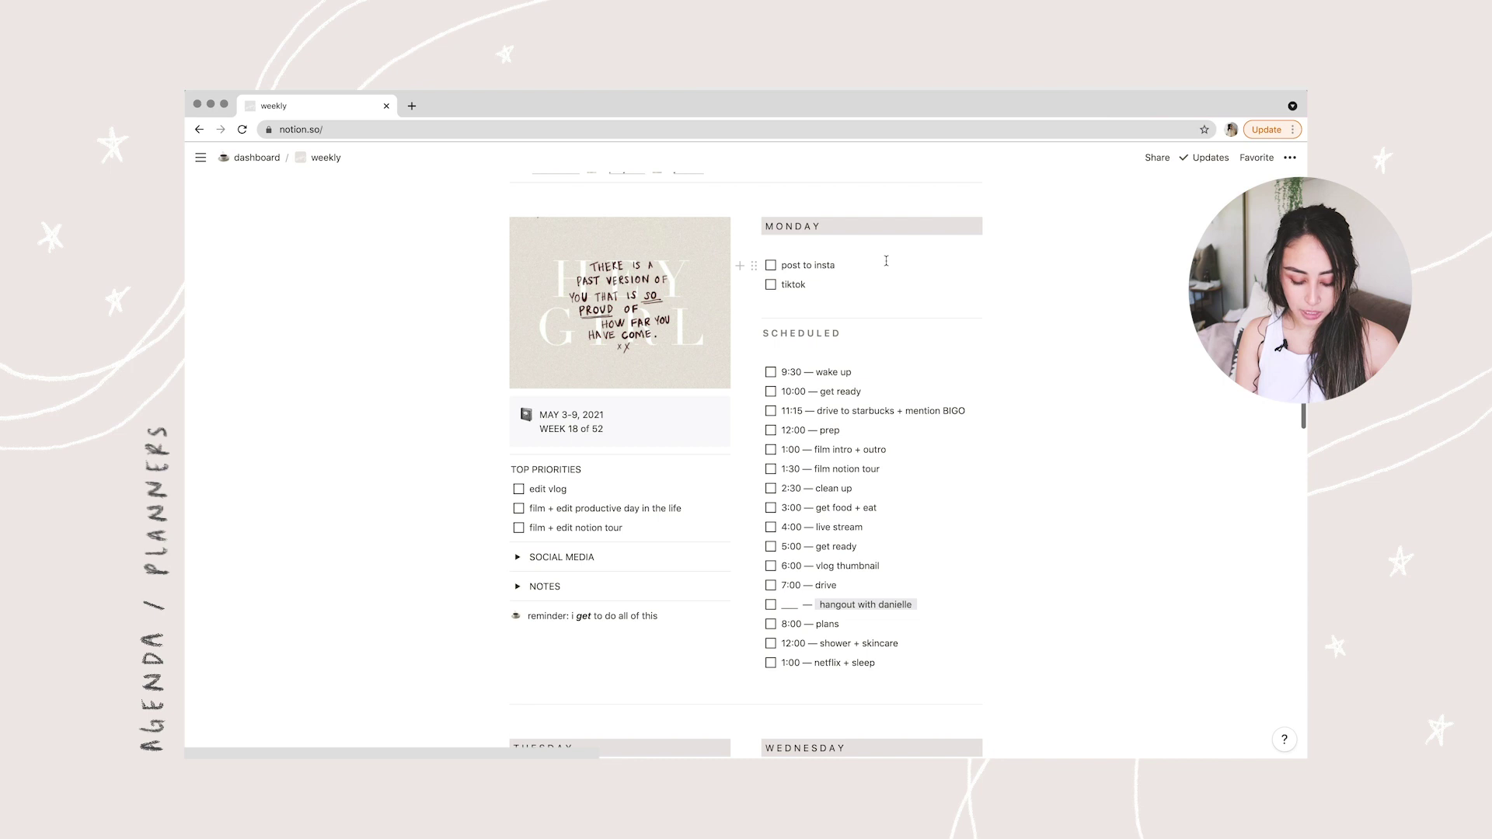
{"action": "scroll", "coordinate": [927, 494], "scroll_direction": "down", "scroll_amount": 6}
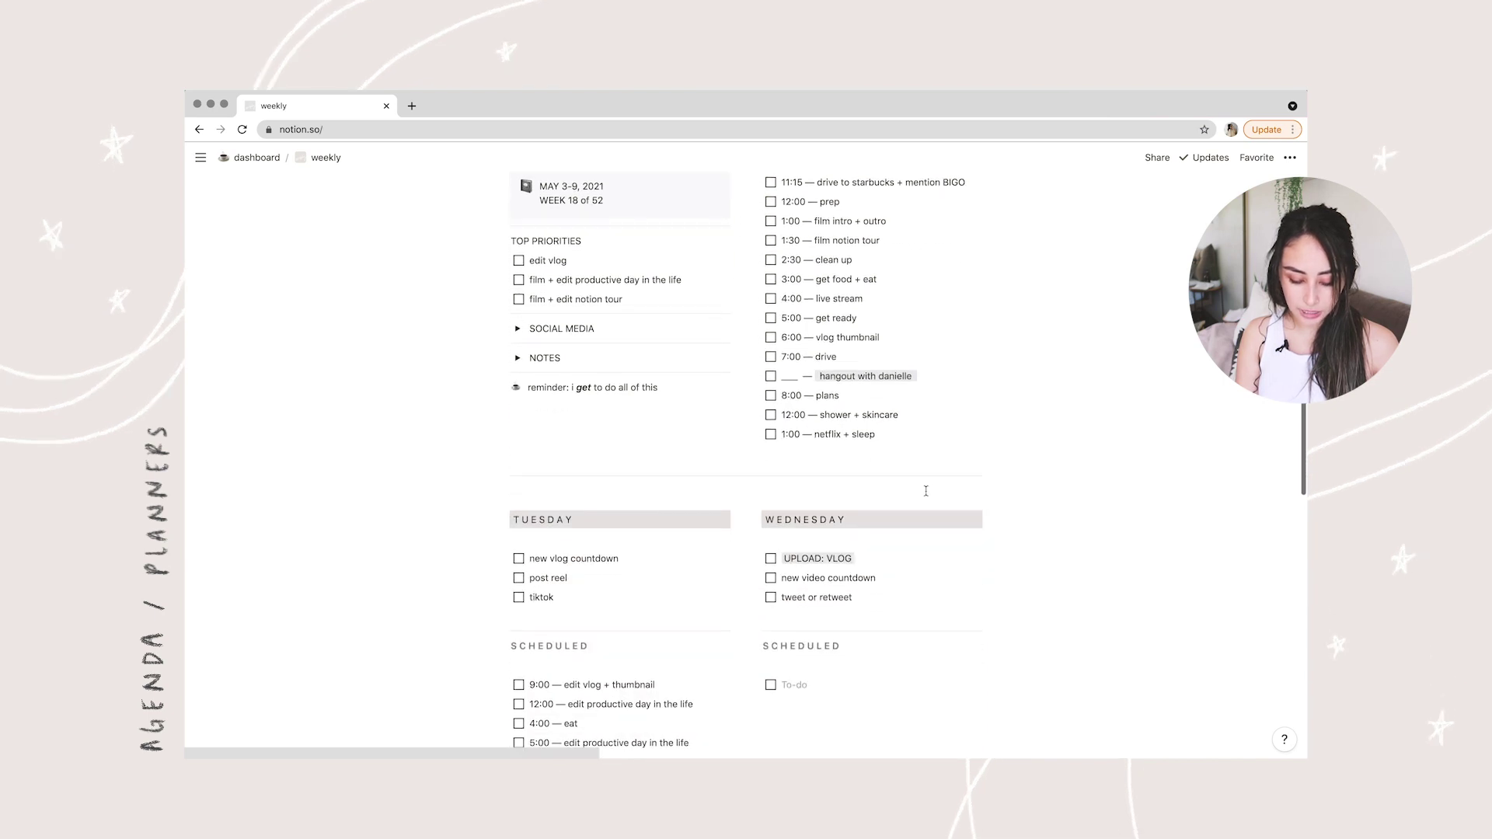
{"action": "scroll", "coordinate": [873, 429], "scroll_direction": "down", "scroll_amount": 5}
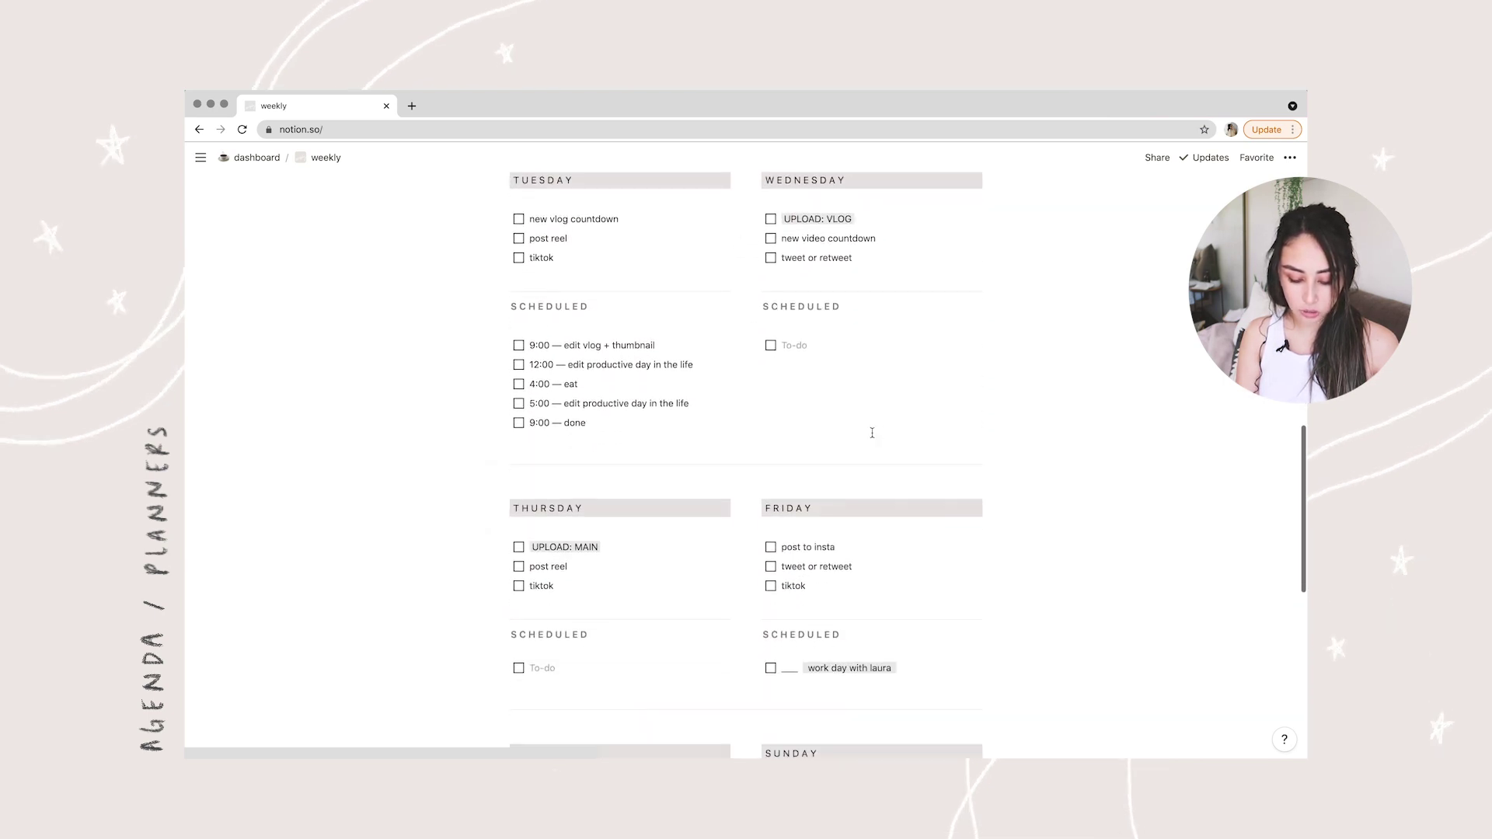
{"action": "scroll", "coordinate": [573, 437], "scroll_direction": "down", "scroll_amount": 5}
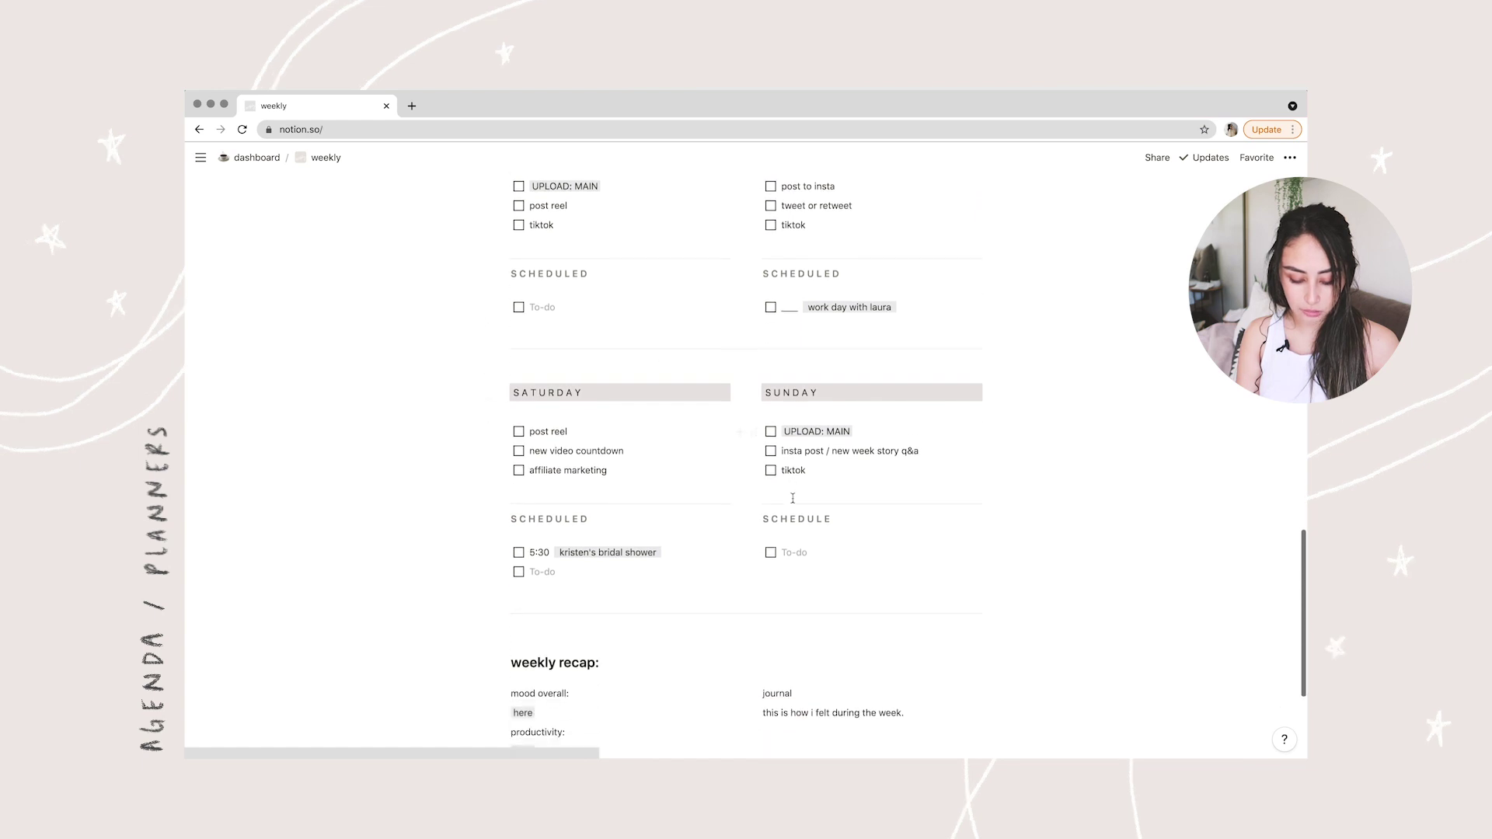
{"action": "scroll", "coordinate": [634, 523], "scroll_direction": "up", "scroll_amount": 15}
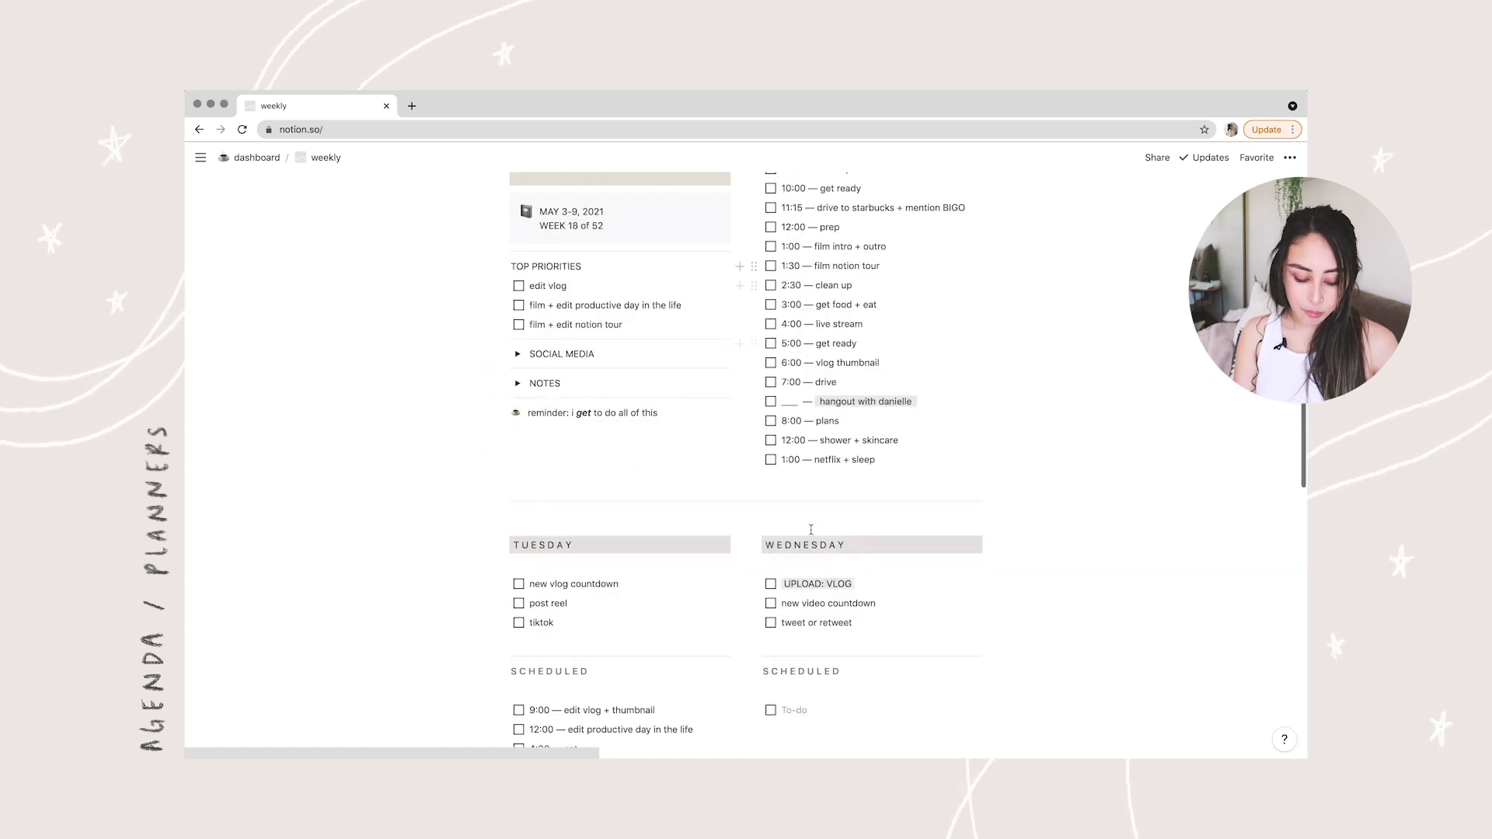
{"action": "scroll", "coordinate": [504, 443], "scroll_direction": "down", "scroll_amount": 3}
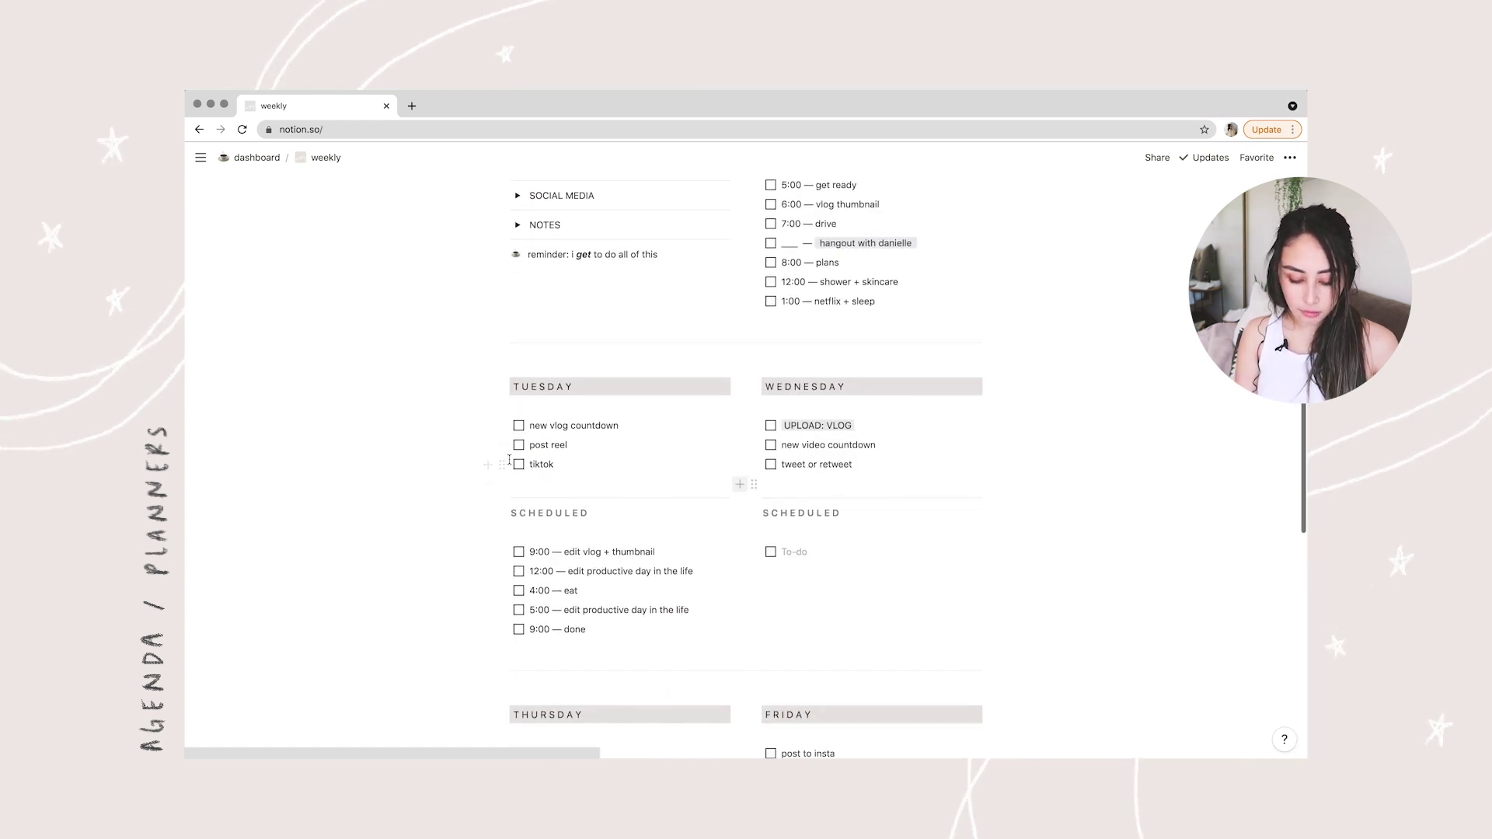
Step: Scroll down to the weekly recap, then back up and return to the dashboard
{"action": "scroll", "coordinate": [894, 447], "scroll_direction": "down", "scroll_amount": 3}
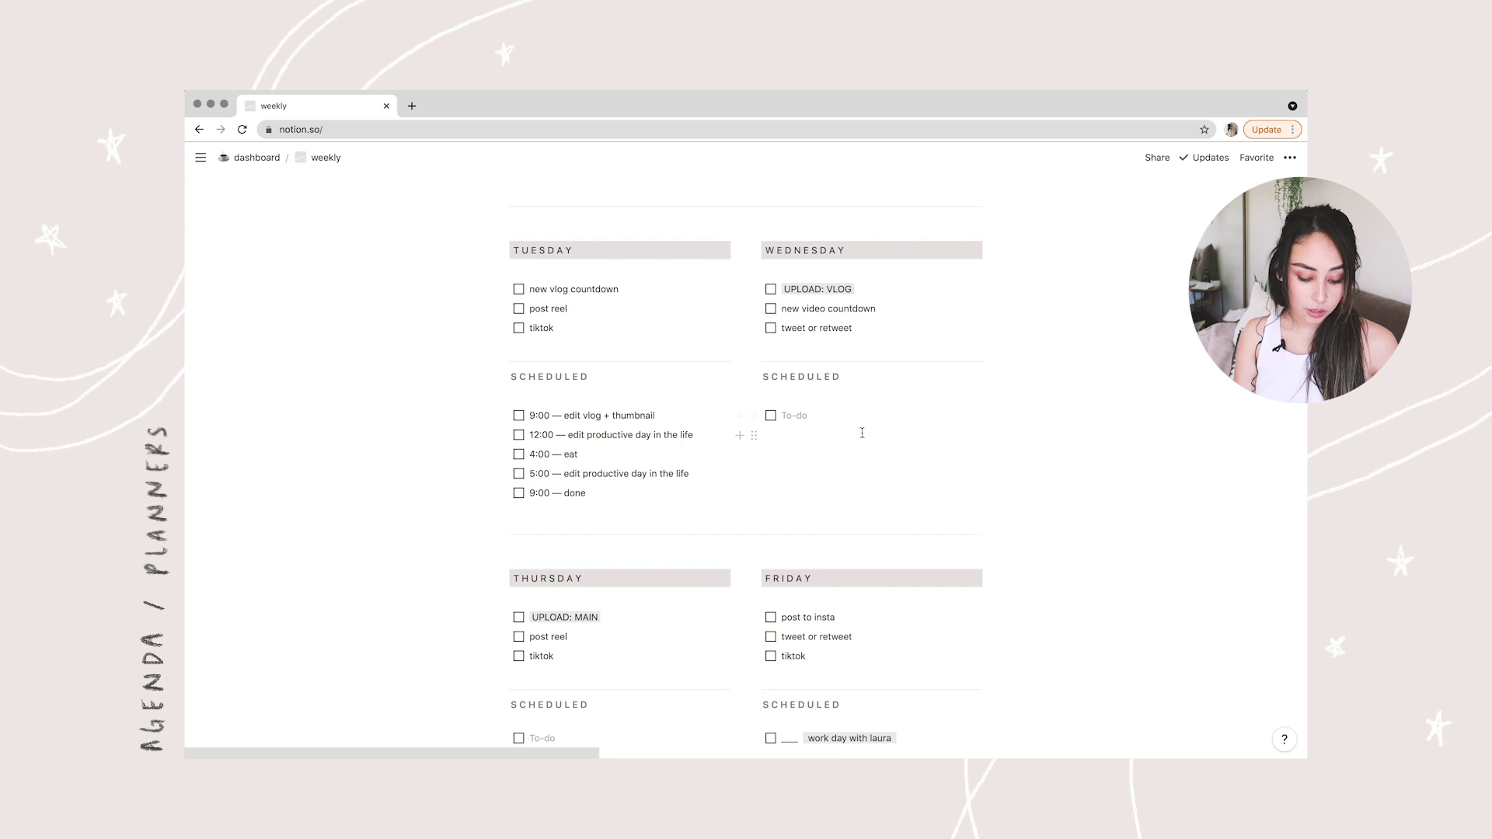
{"action": "scroll", "coordinate": [844, 445], "scroll_direction": "down", "scroll_amount": 1}
{"action": "scroll", "coordinate": [844, 446], "scroll_direction": "down", "scroll_amount": 5}
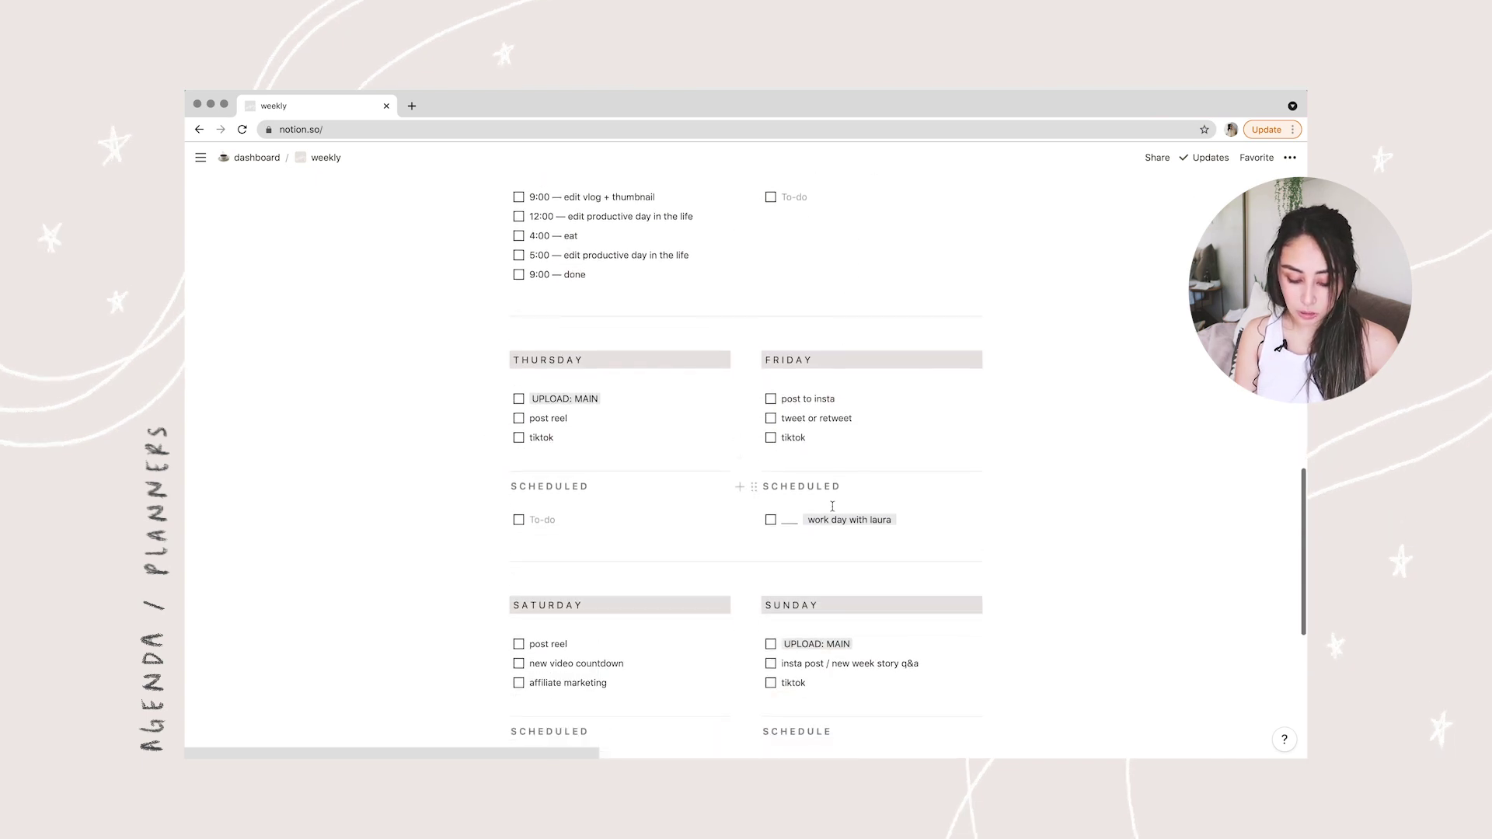
{"action": "scroll", "coordinate": [644, 524], "scroll_direction": "down", "scroll_amount": 2}
{"action": "scroll", "coordinate": [644, 528], "scroll_direction": "down", "scroll_amount": 3}
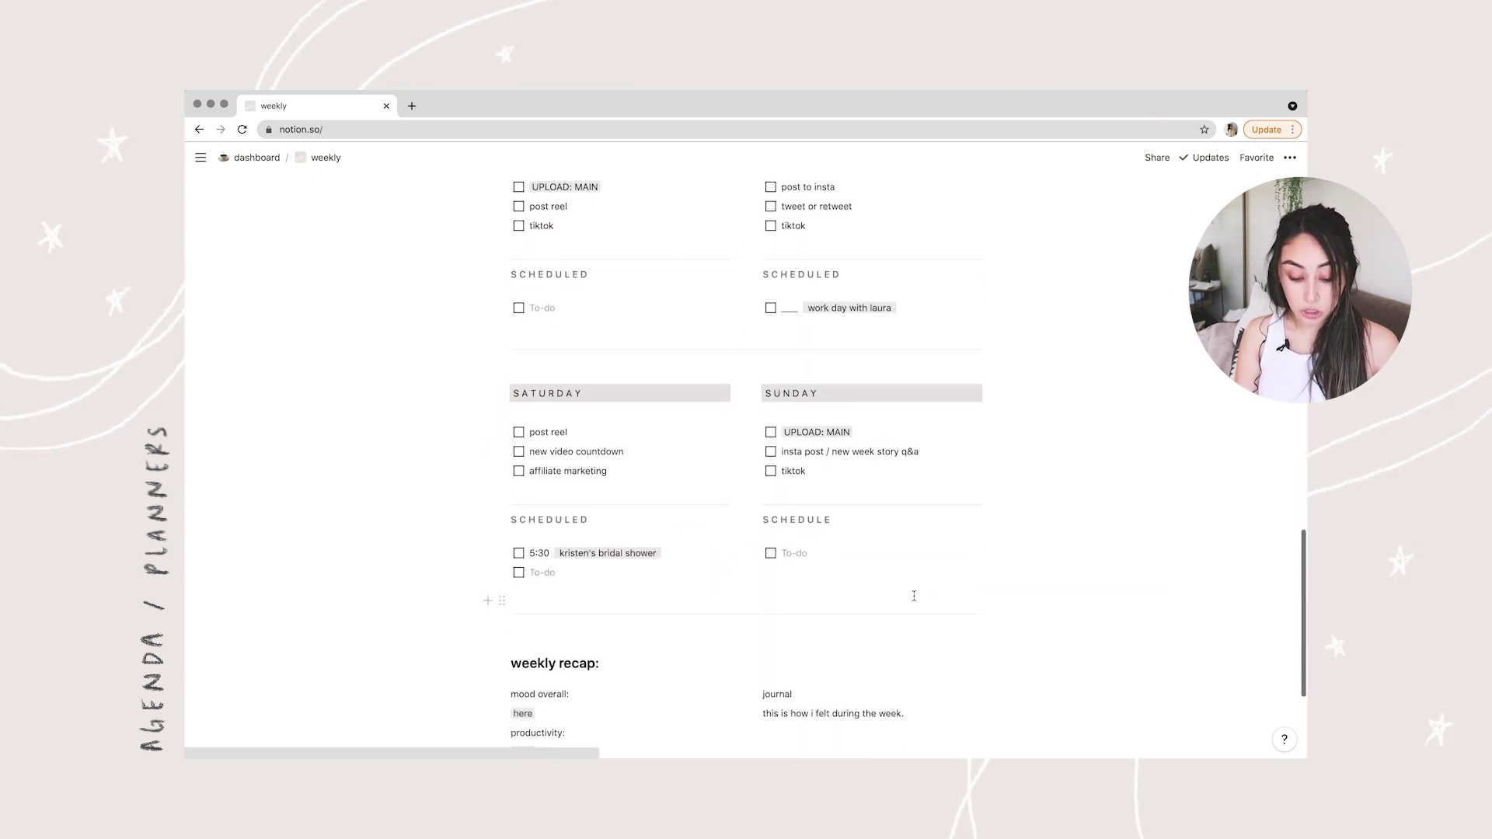
{"action": "scroll", "coordinate": [914, 596], "scroll_direction": "down", "scroll_amount": 5}
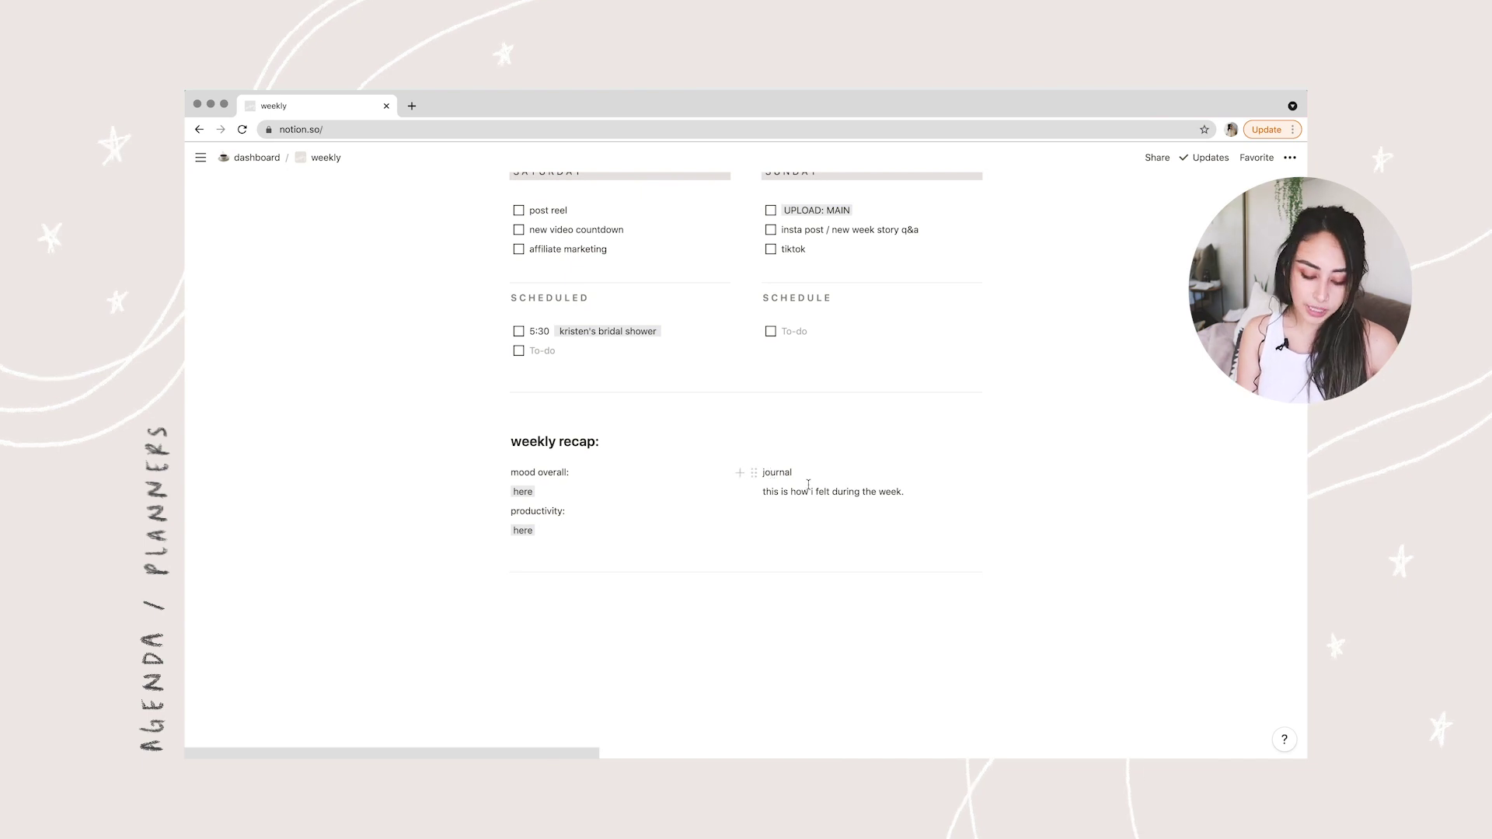
{"action": "scroll", "coordinate": [805, 466], "scroll_direction": "up", "scroll_amount": 15}
{"action": "scroll", "coordinate": [808, 484], "scroll_direction": "up", "scroll_amount": 3}
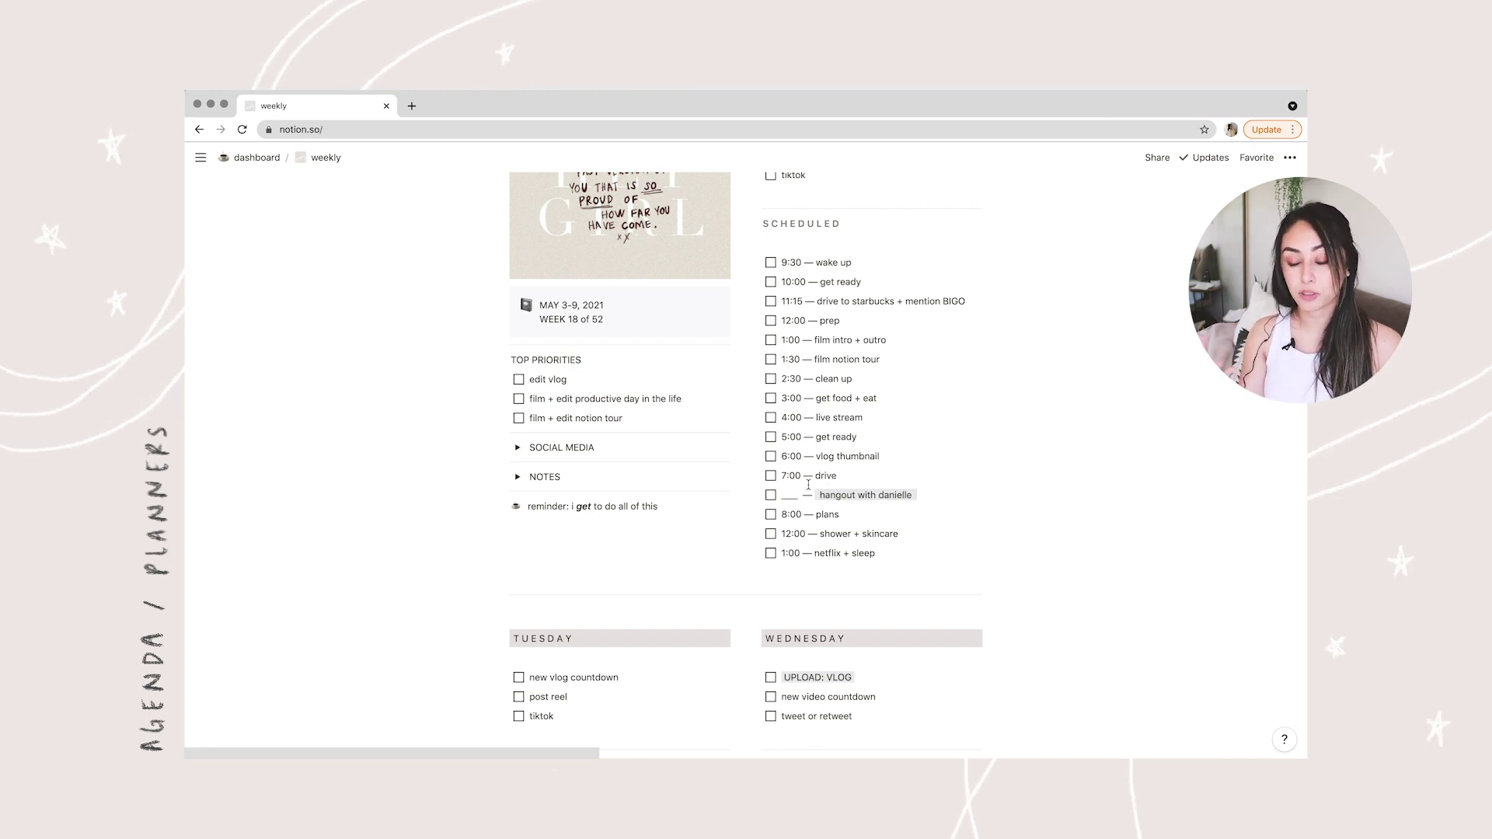
{"action": "scroll", "coordinate": [809, 484], "scroll_direction": "up", "scroll_amount": 6}
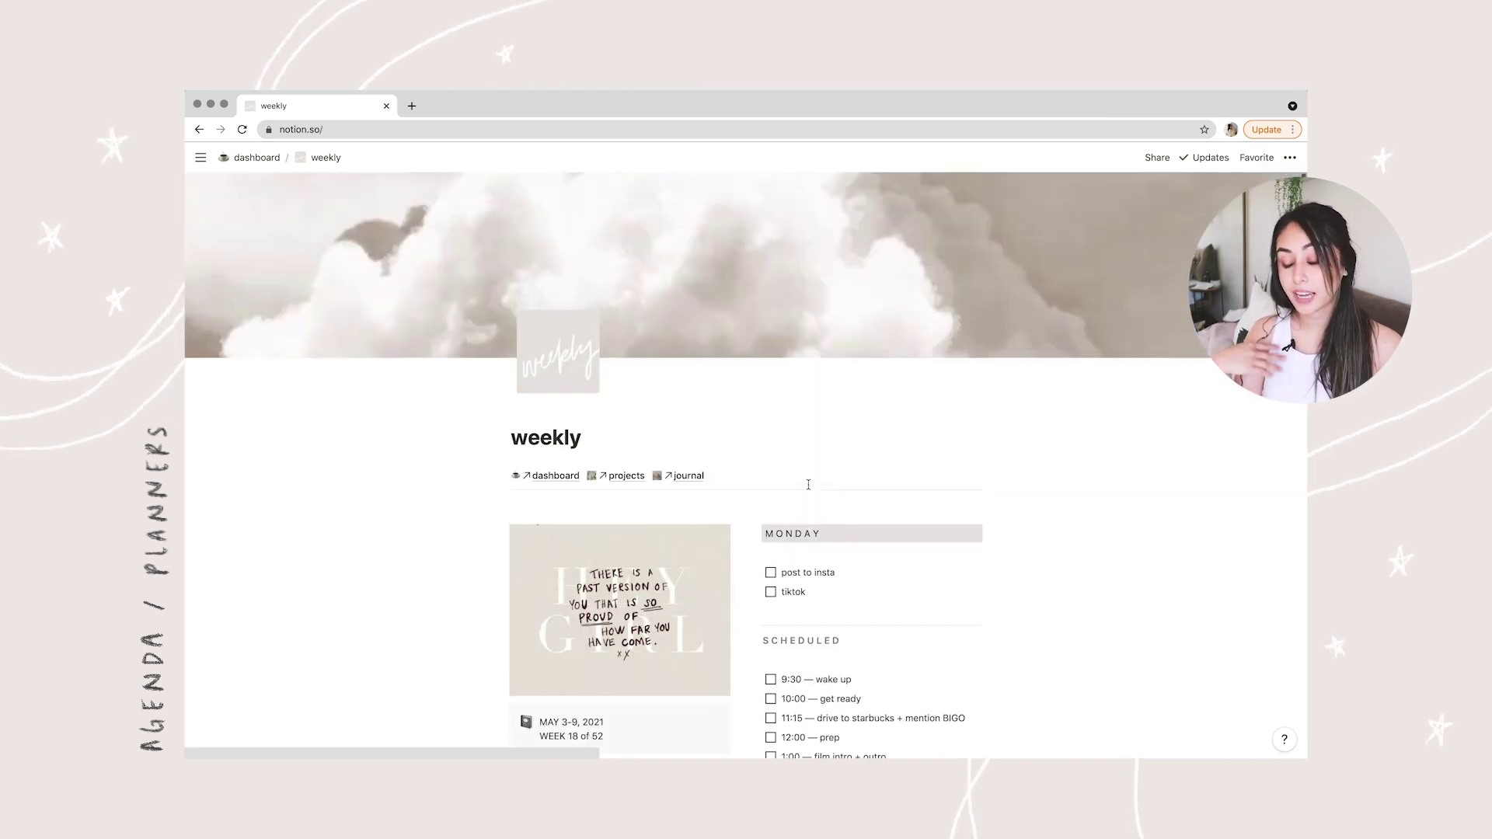
{"action": "left_click", "coordinate": [565, 476]}
{"action": "scroll", "coordinate": [787, 483], "scroll_direction": "down", "scroll_amount": 6}
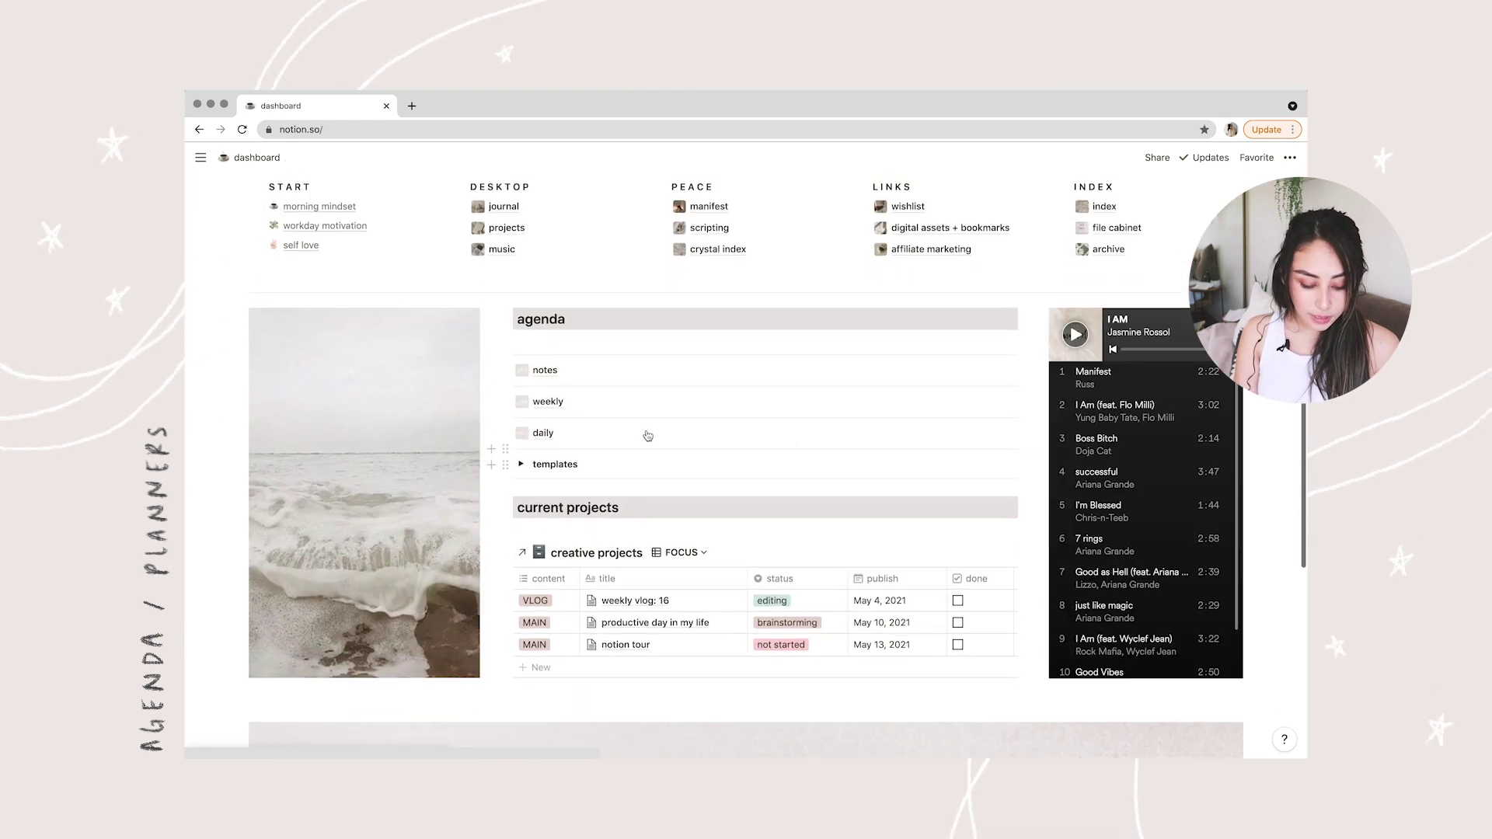
Step: Open the daily agenda page and look over its main goals, social and schedule lists
{"action": "left_click", "coordinate": [617, 436]}
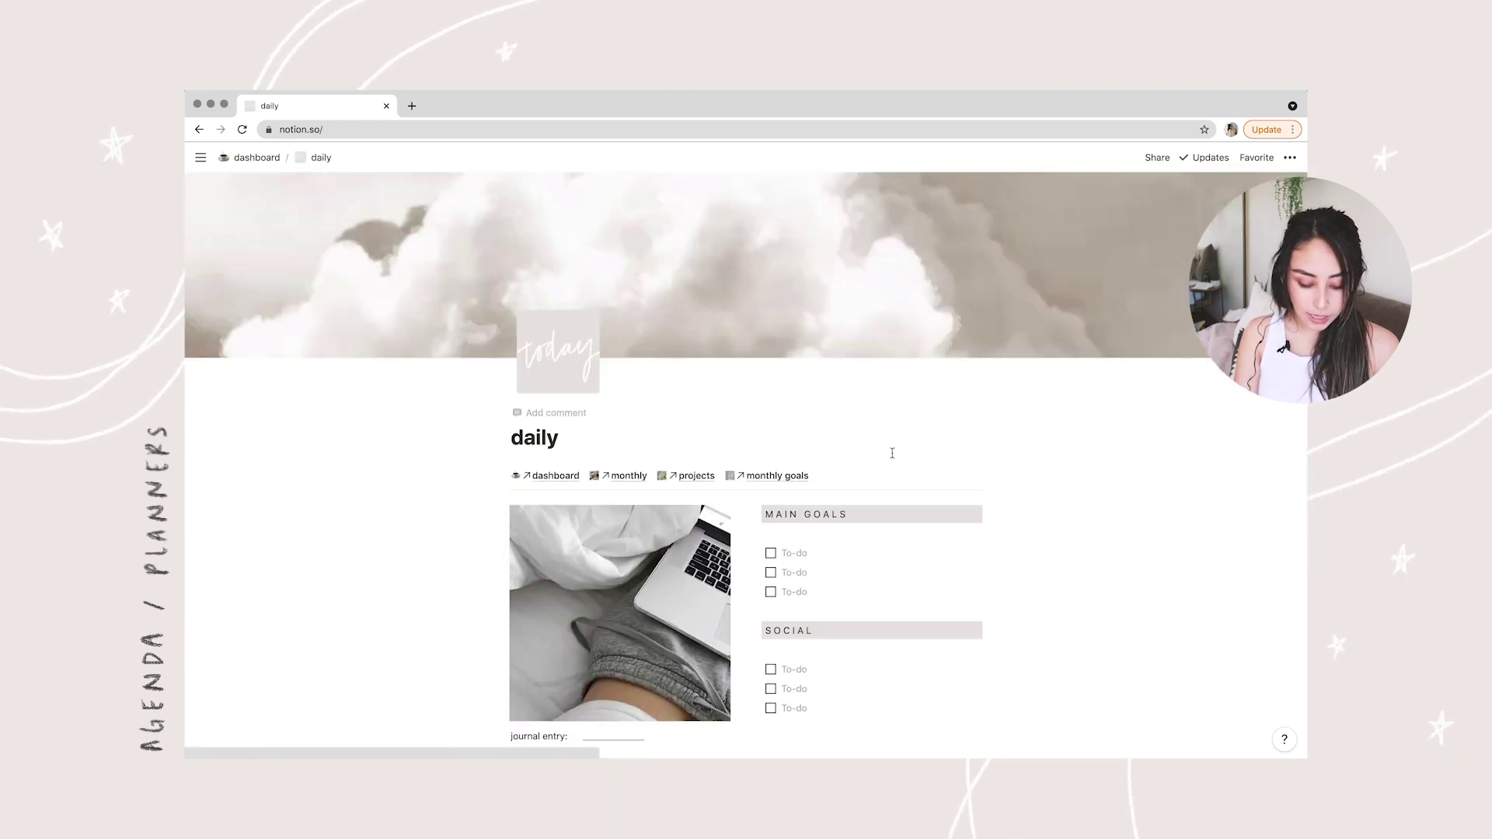
{"action": "scroll", "coordinate": [892, 453], "scroll_direction": "down", "scroll_amount": 2}
{"action": "scroll", "coordinate": [892, 453], "scroll_direction": "down", "scroll_amount": 2}
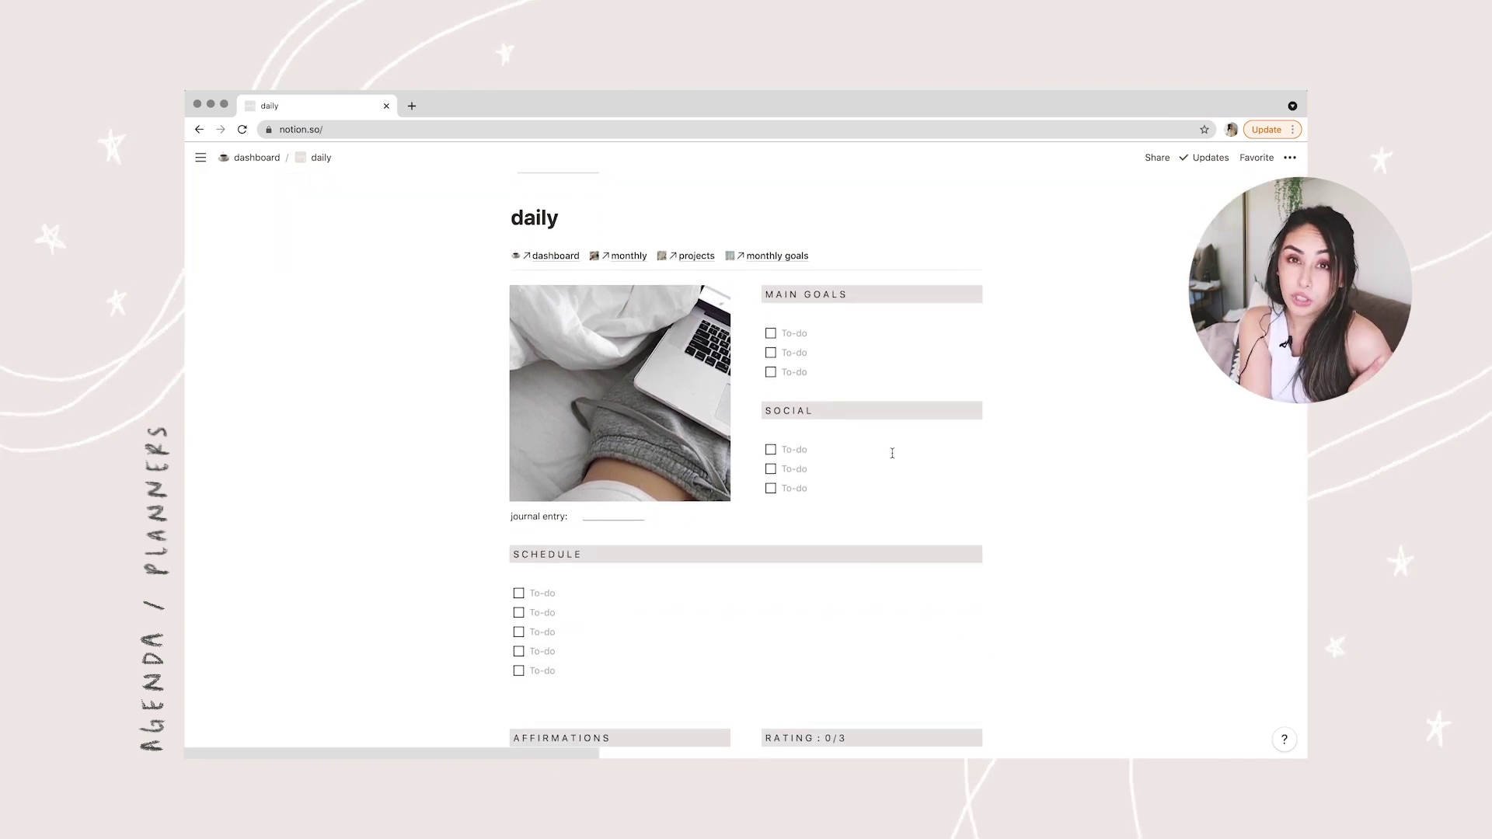
{"action": "double_click", "coordinate": [547, 220]}
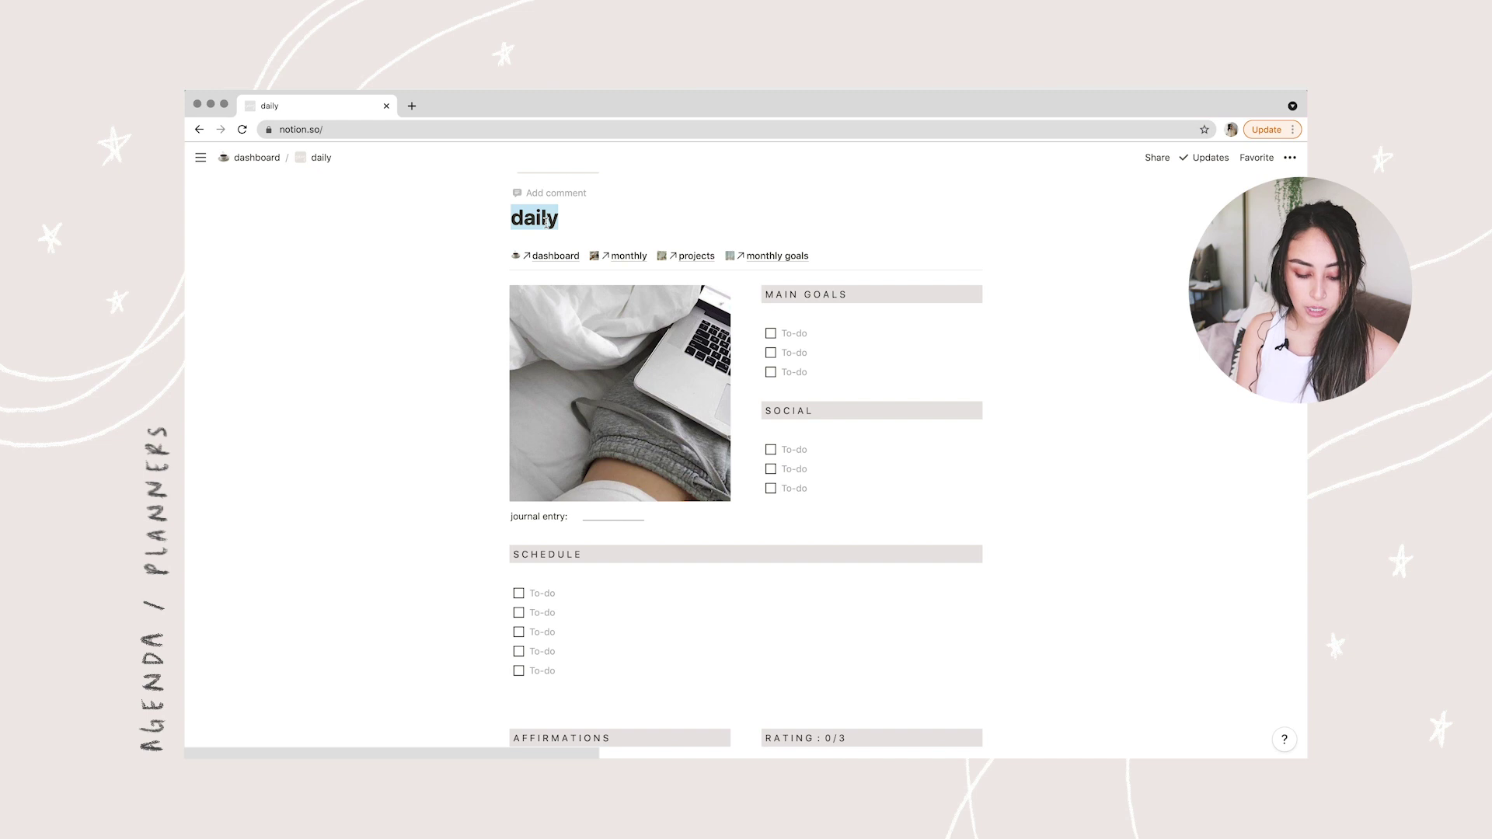
{"action": "key", "text": "Right"}
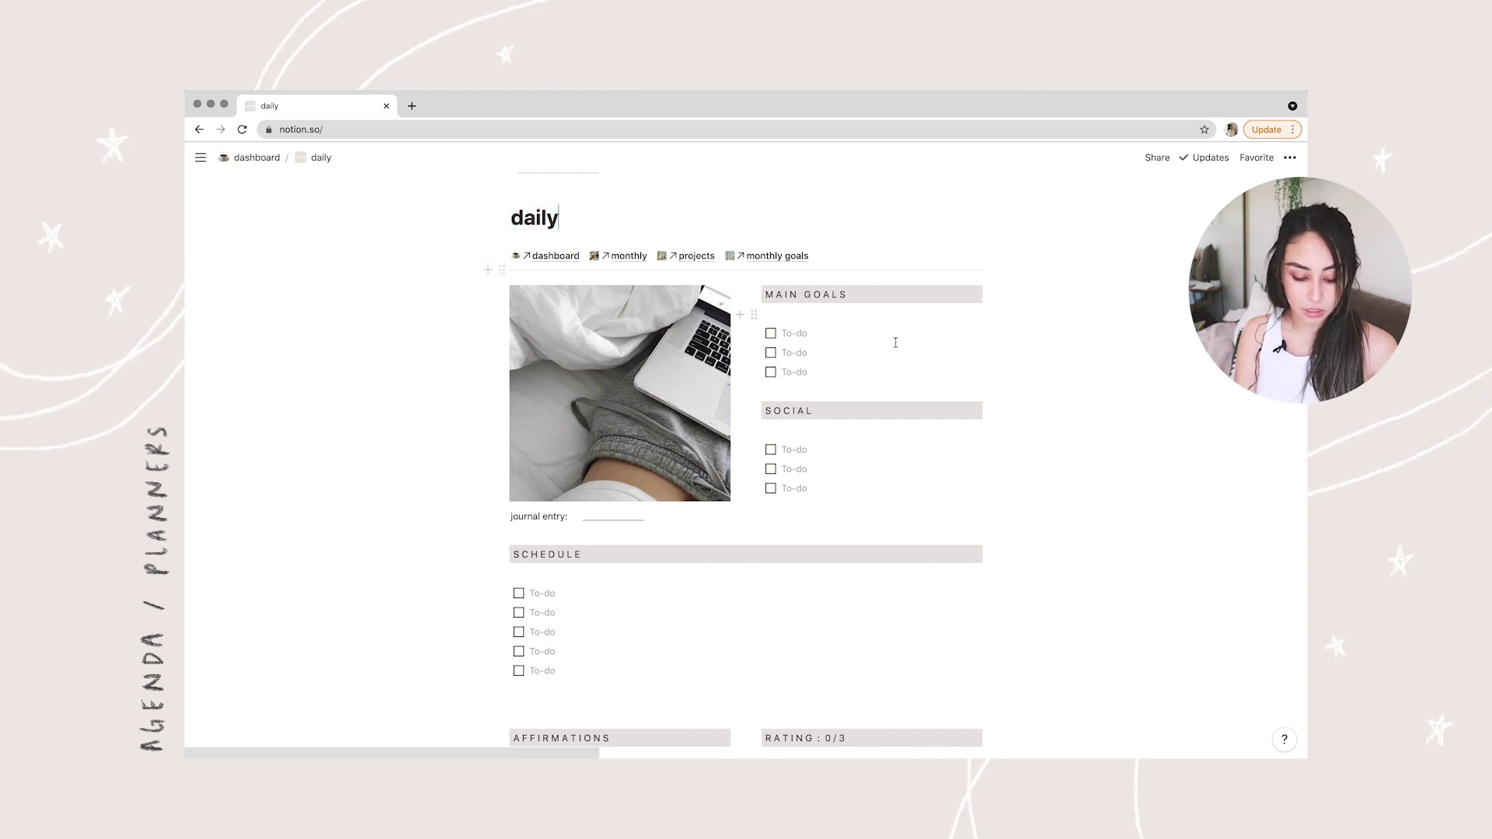
{"action": "scroll", "coordinate": [917, 454], "scroll_direction": "down", "scroll_amount": 3}
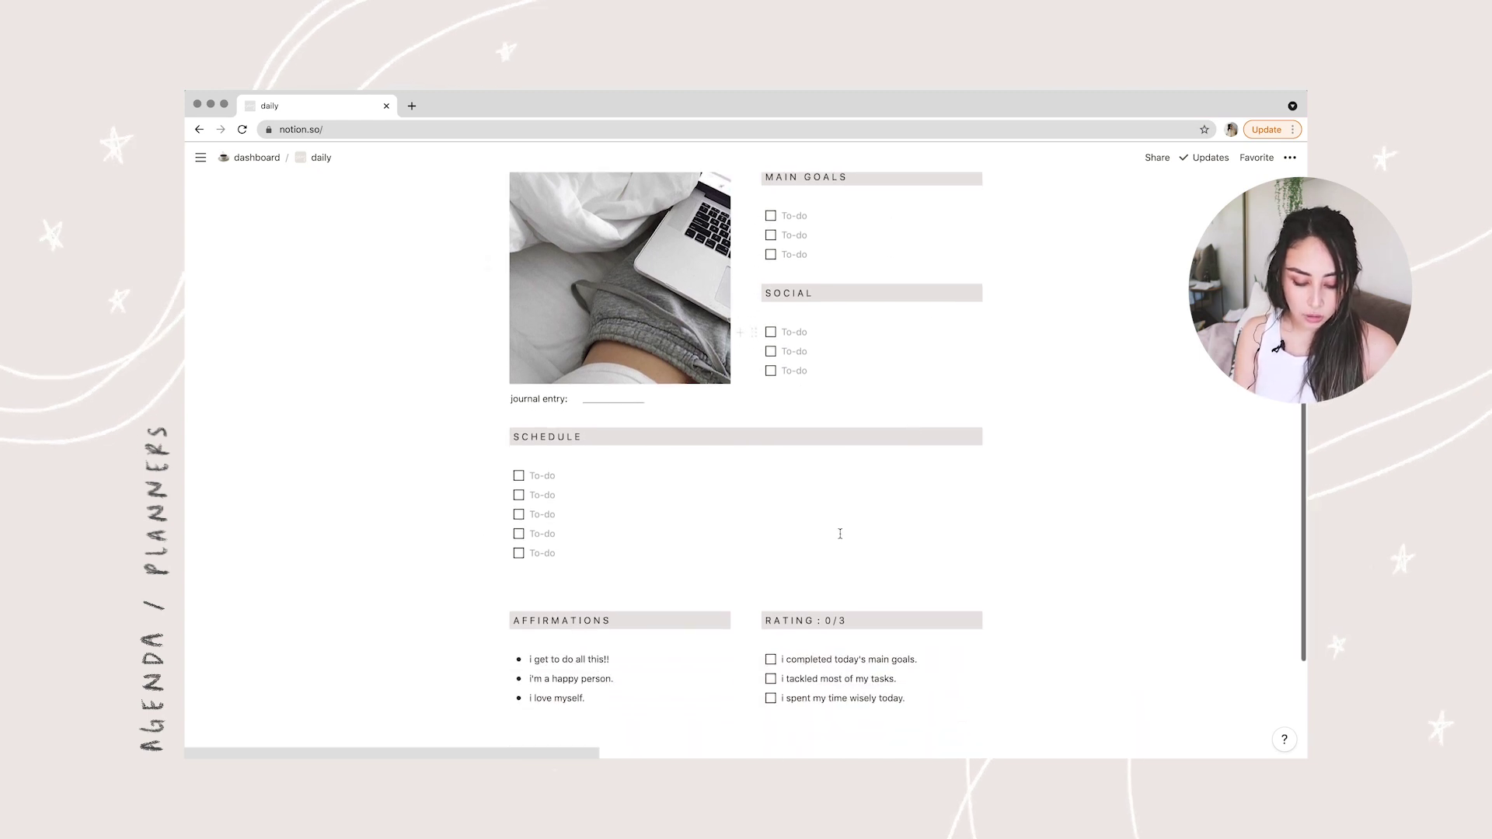
Step: Scroll back to the top of the daily page and return to the dashboard
{"action": "scroll", "coordinate": [854, 408], "scroll_direction": "up", "scroll_amount": 3}
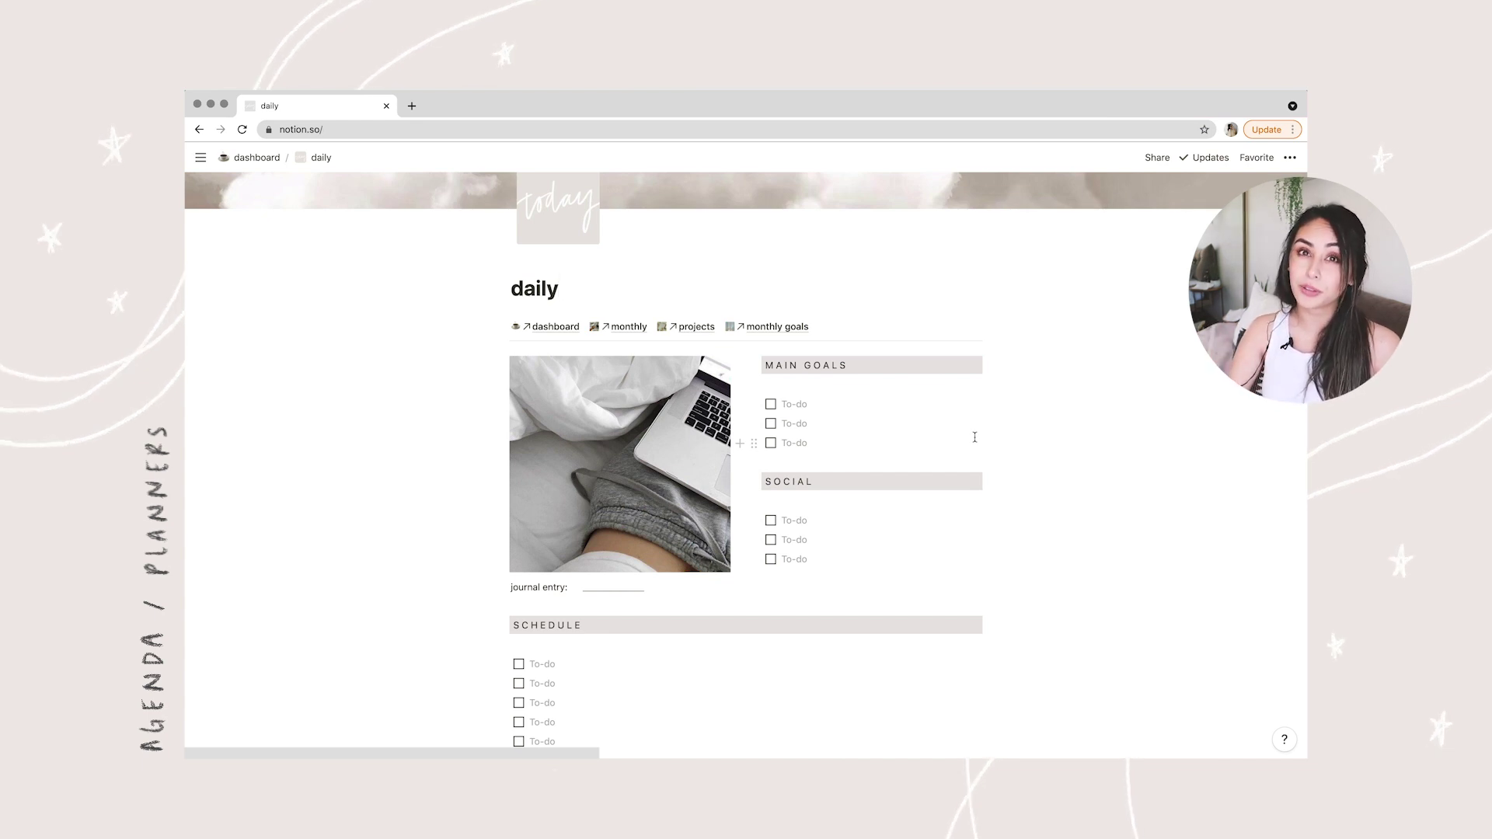
{"action": "scroll", "coordinate": [974, 438], "scroll_direction": "up", "scroll_amount": 2}
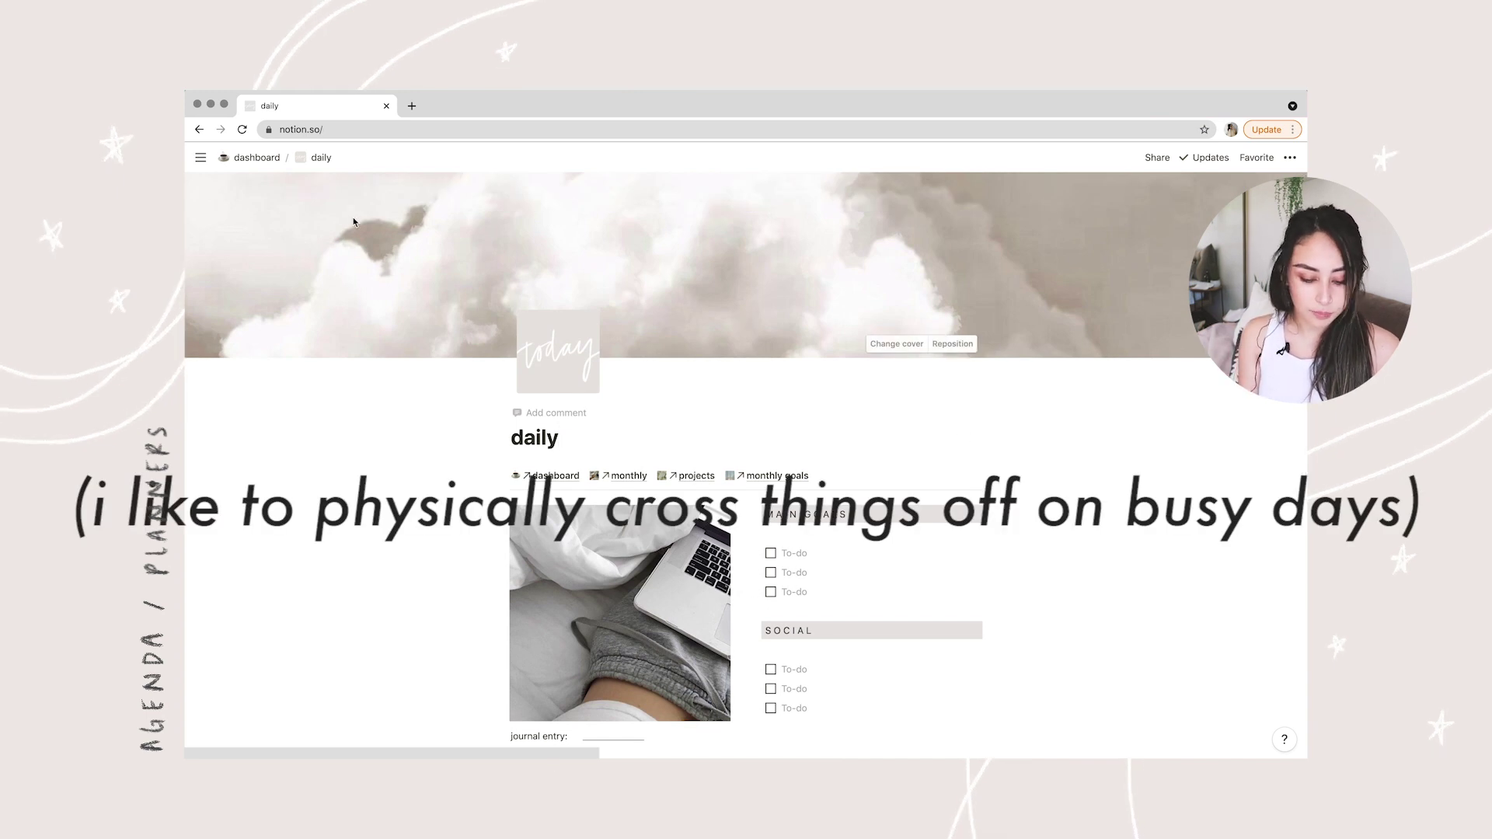
{"action": "left_click", "coordinate": [250, 157]}
{"action": "scroll", "coordinate": [575, 408], "scroll_direction": "down", "scroll_amount": 8}
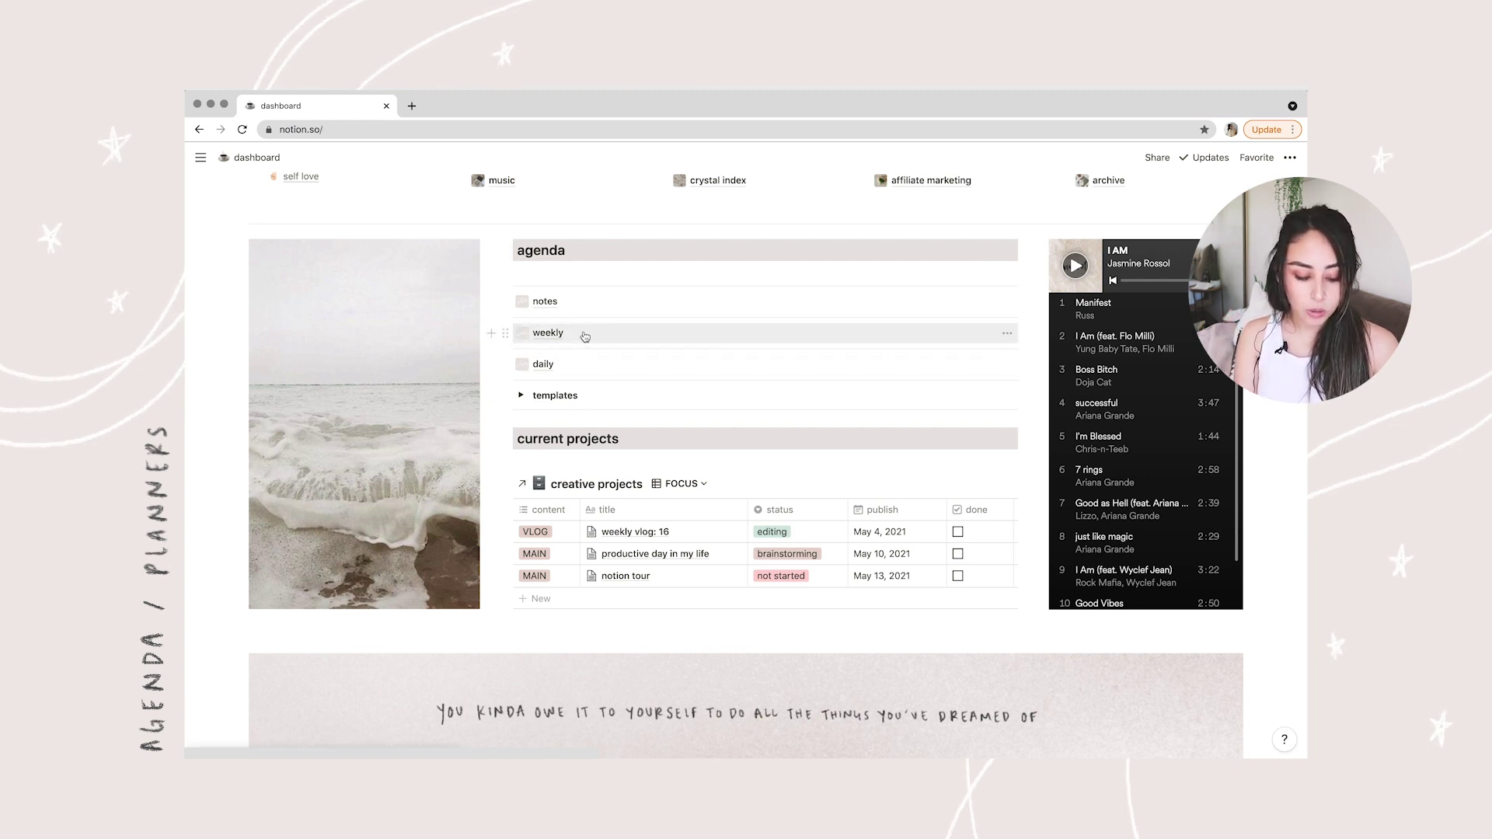
Step: Expand the templates toggle, then browse the archive page's Feb and Mar daily and weekly entries
{"action": "left_click", "coordinate": [521, 395]}
{"action": "scroll", "coordinate": [583, 373], "scroll_direction": "up", "scroll_amount": 2}
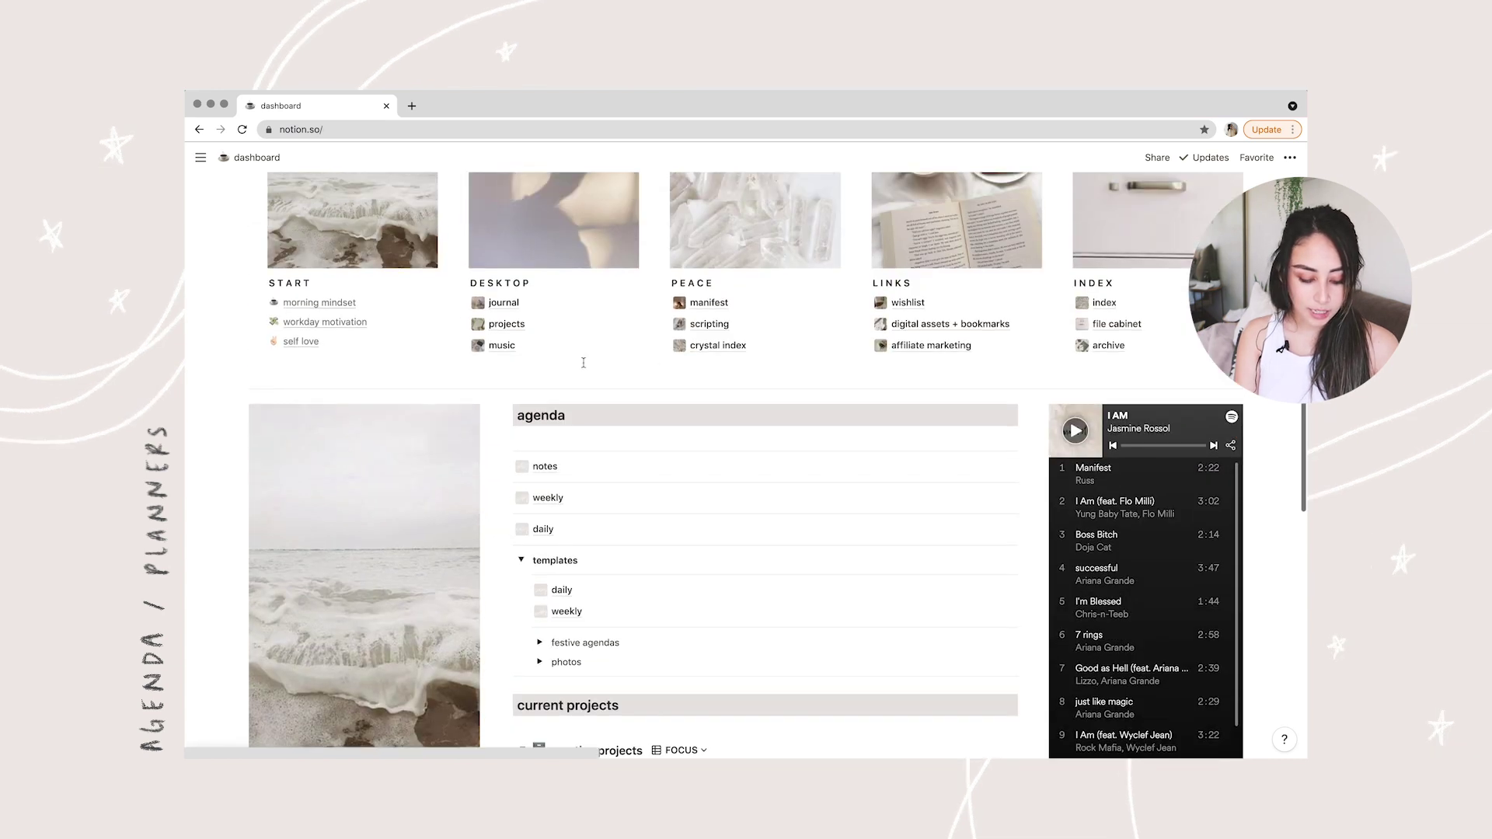
{"action": "left_click", "coordinate": [1119, 343]}
{"action": "scroll", "coordinate": [1011, 327], "scroll_direction": "down", "scroll_amount": 3}
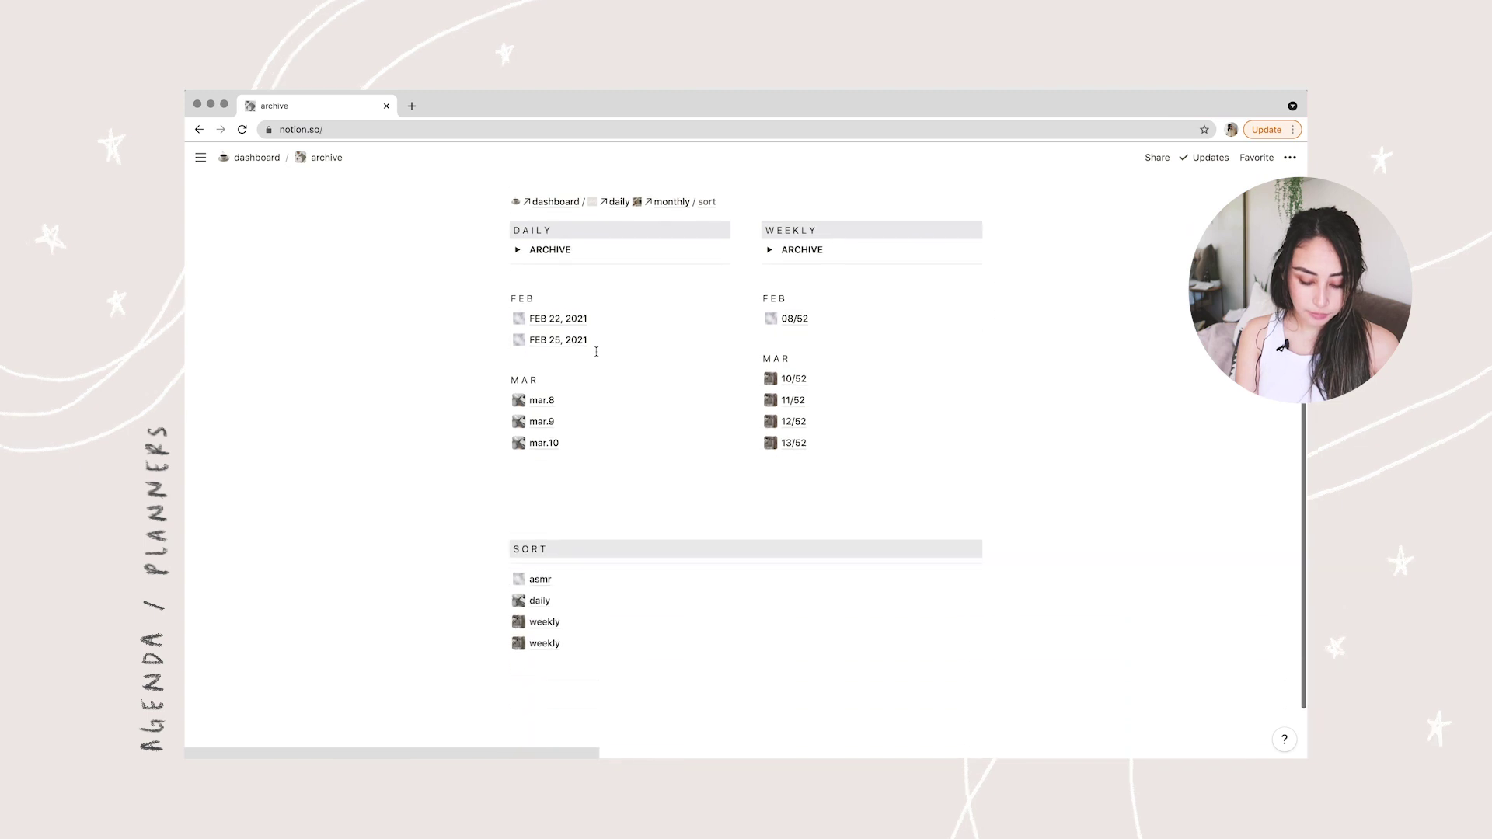
{"action": "scroll", "coordinate": [915, 457], "scroll_direction": "up", "scroll_amount": 3}
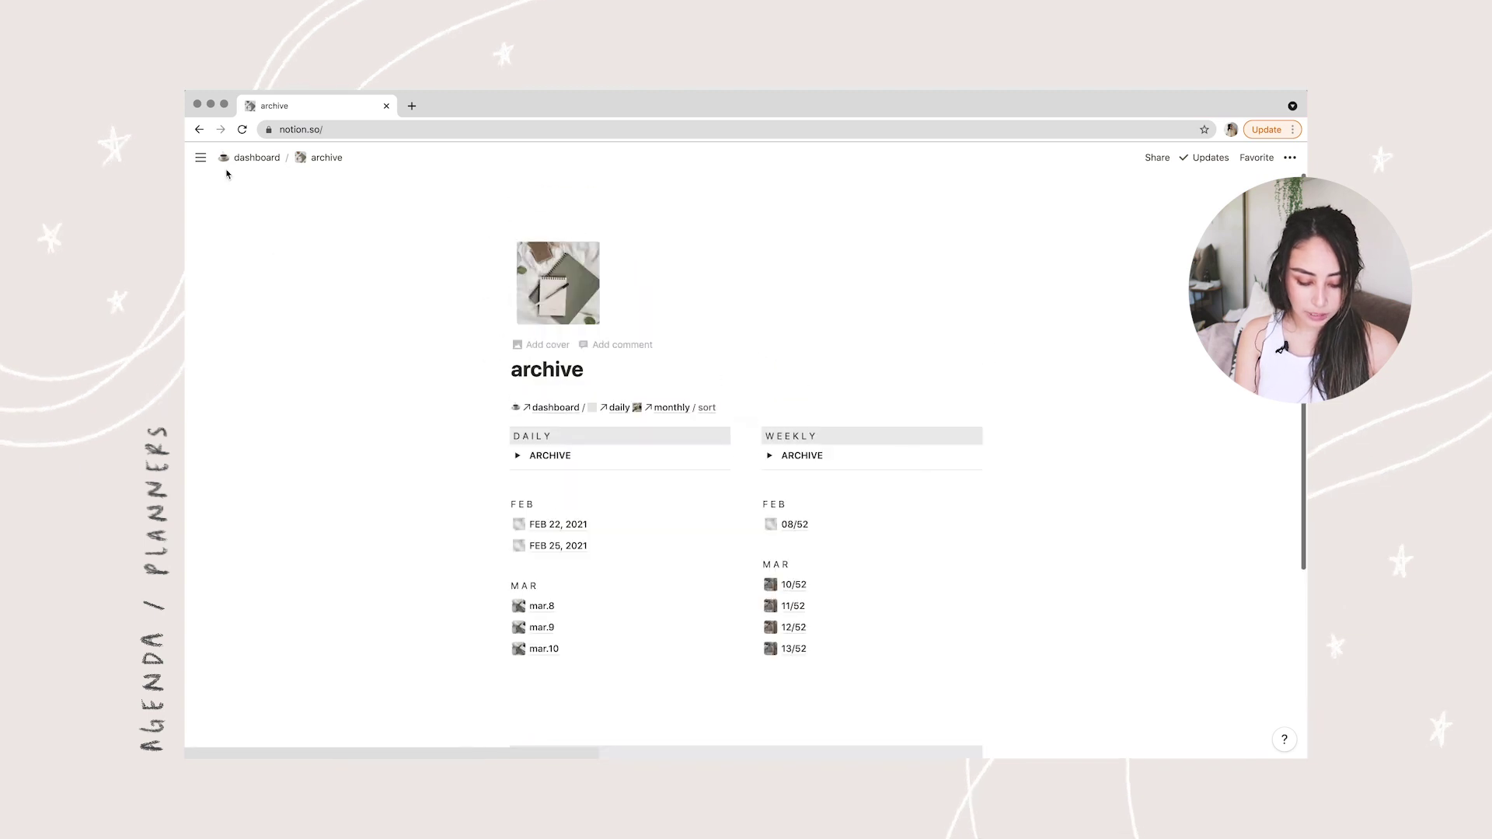
{"action": "scroll", "coordinate": [466, 420], "scroll_direction": "down", "scroll_amount": 2}
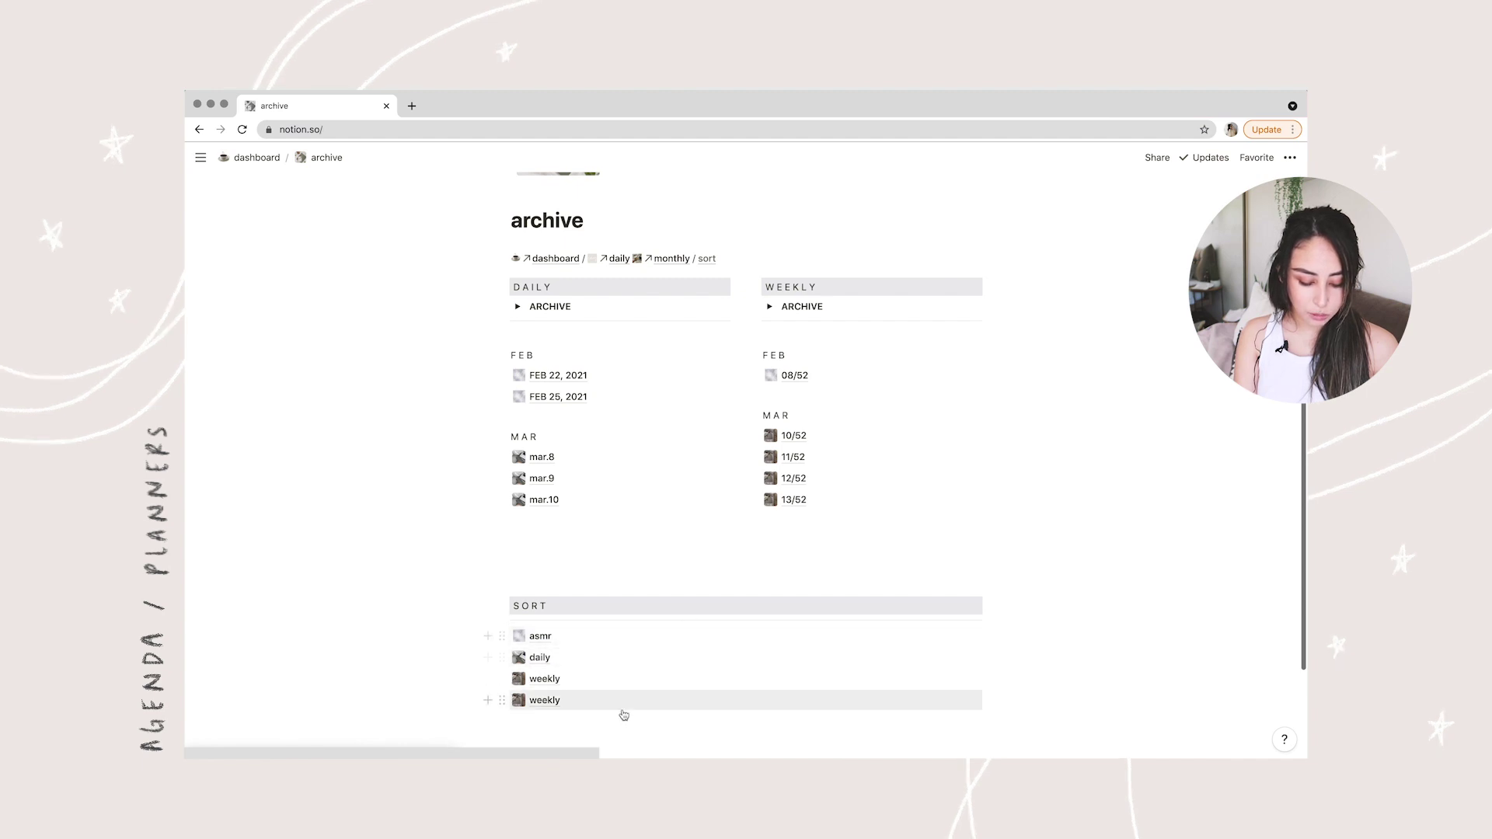
{"action": "left_click", "coordinate": [262, 159]}
Step: Duplicate the daily page under templates, creating Copy of daily
{"action": "scroll", "coordinate": [866, 287], "scroll_direction": "down", "scroll_amount": 5}
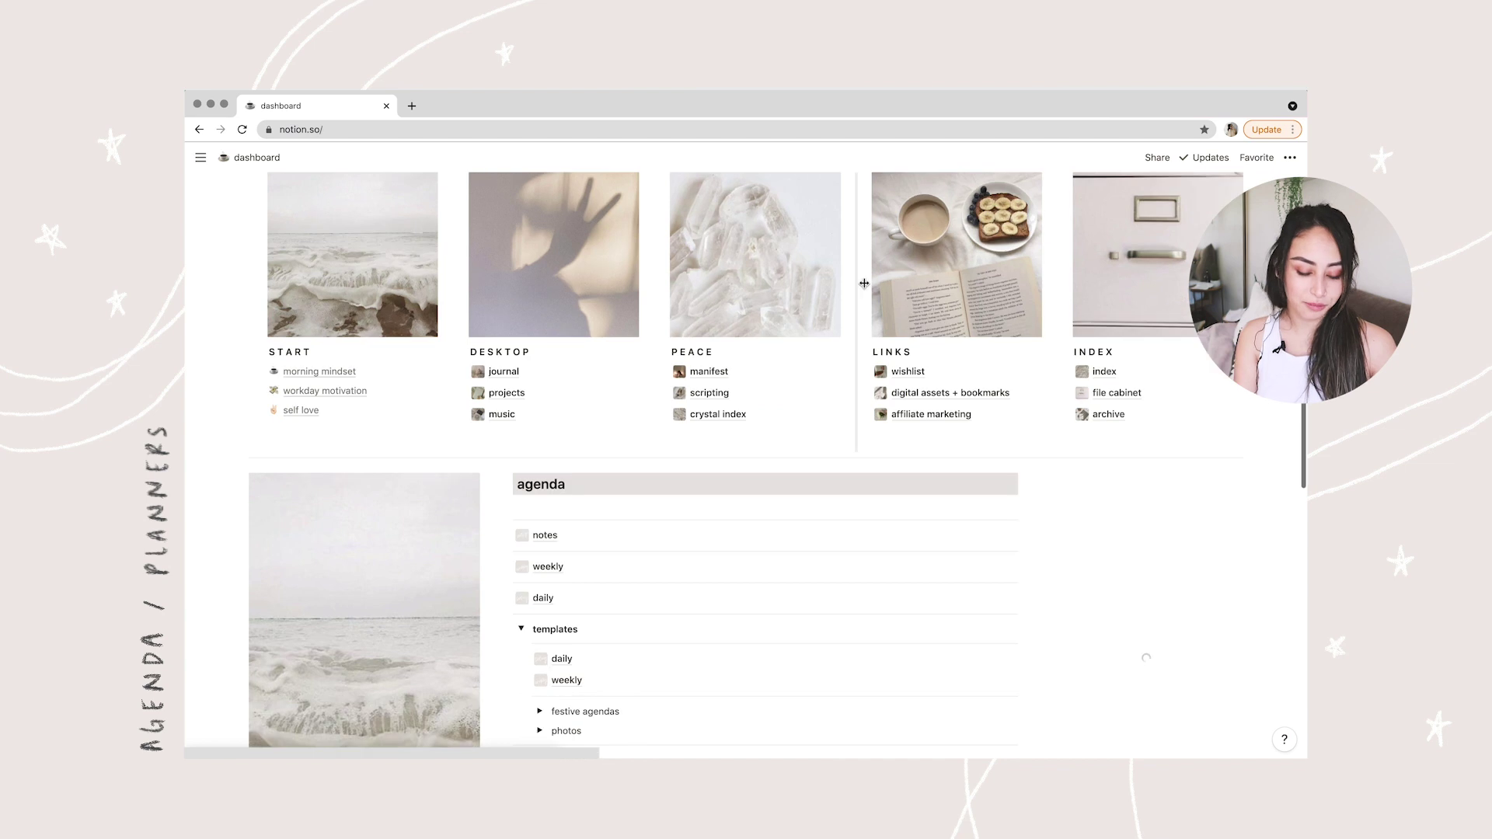
{"action": "scroll", "coordinate": [580, 364], "scroll_direction": "down", "scroll_amount": 4}
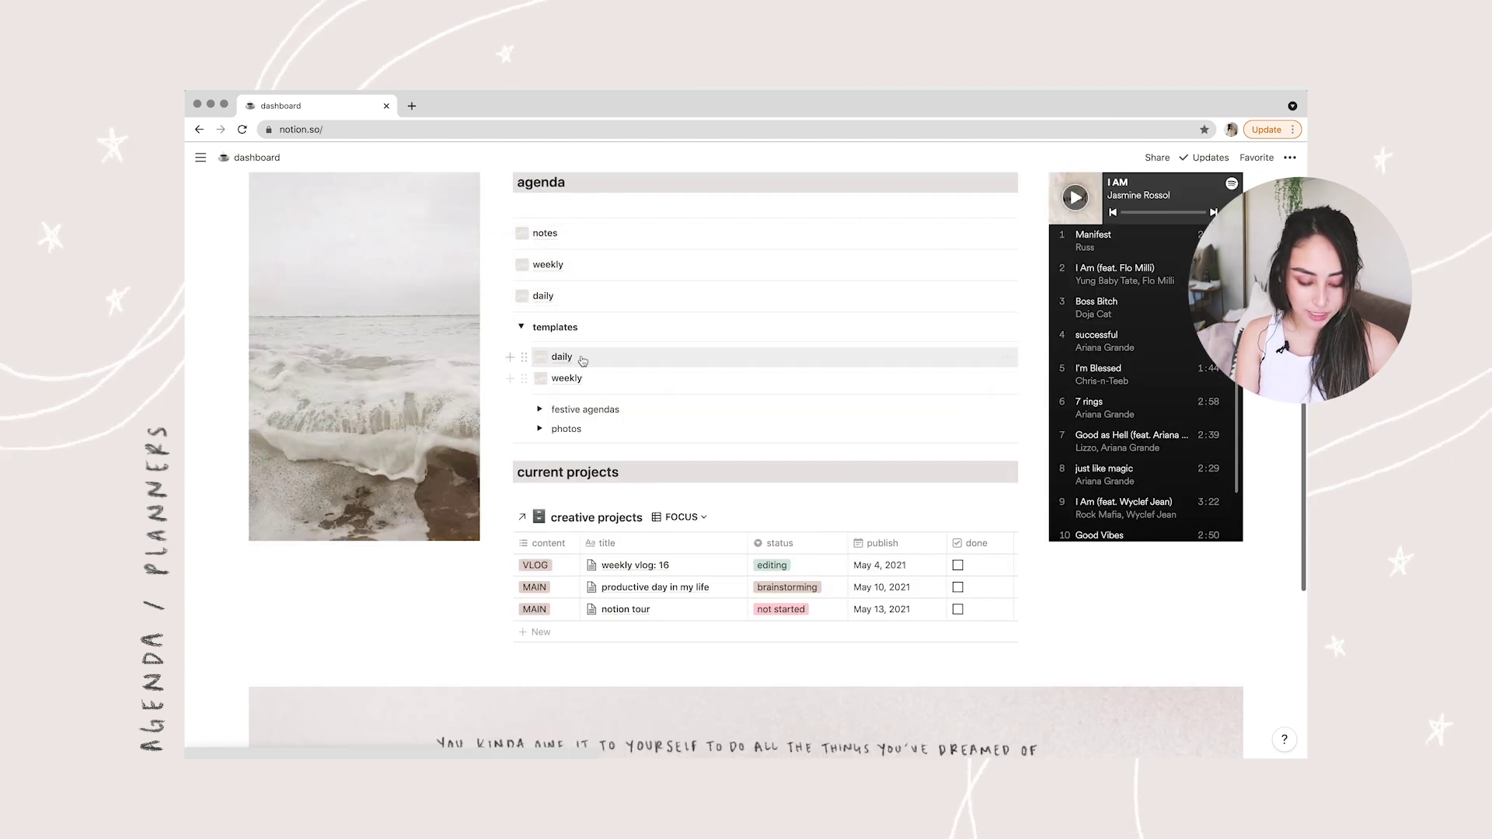
{"action": "left_click", "coordinate": [1007, 356]}
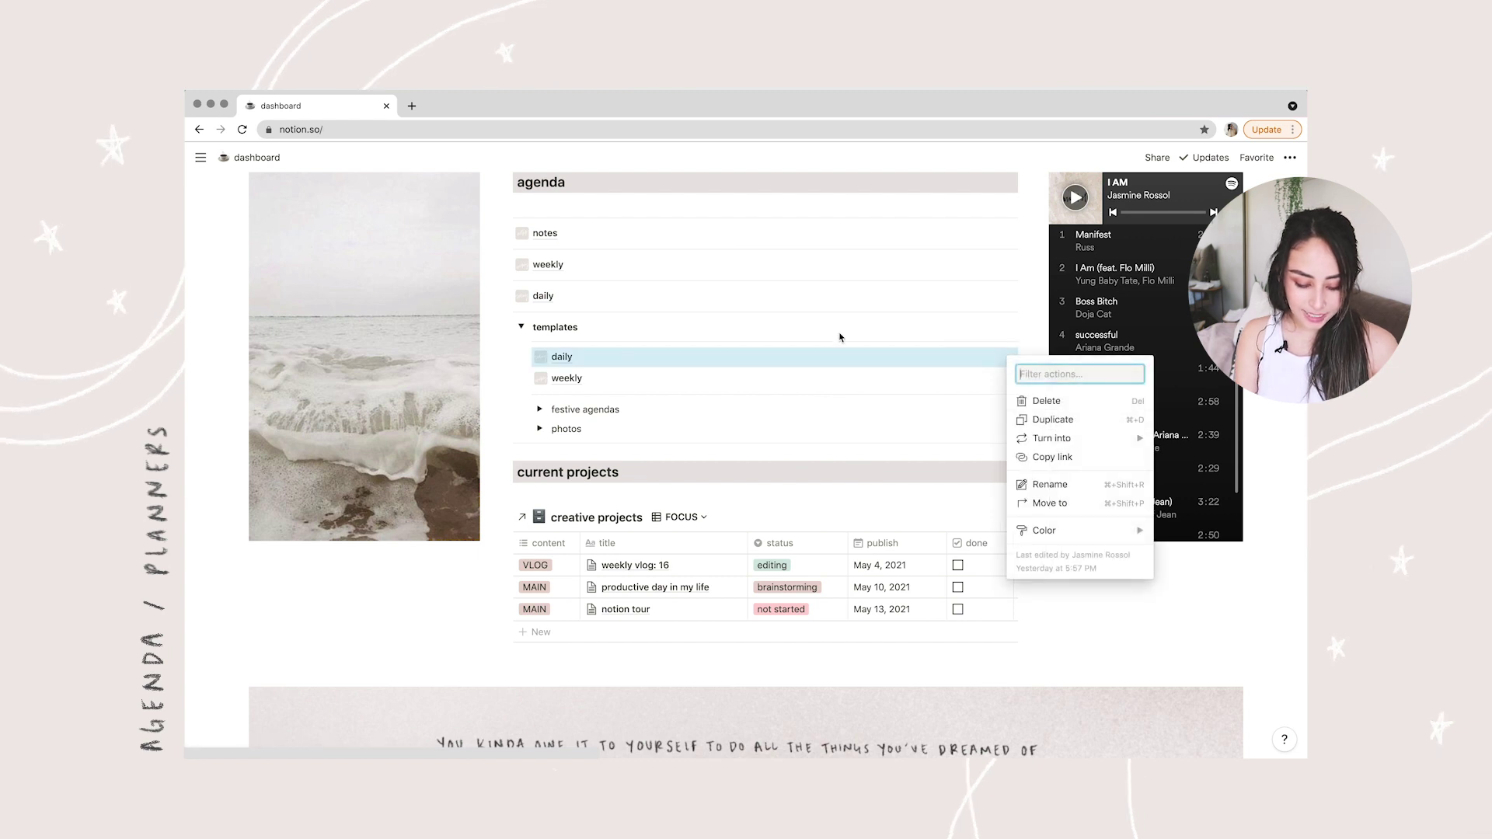
{"action": "left_click", "coordinate": [1024, 420]}
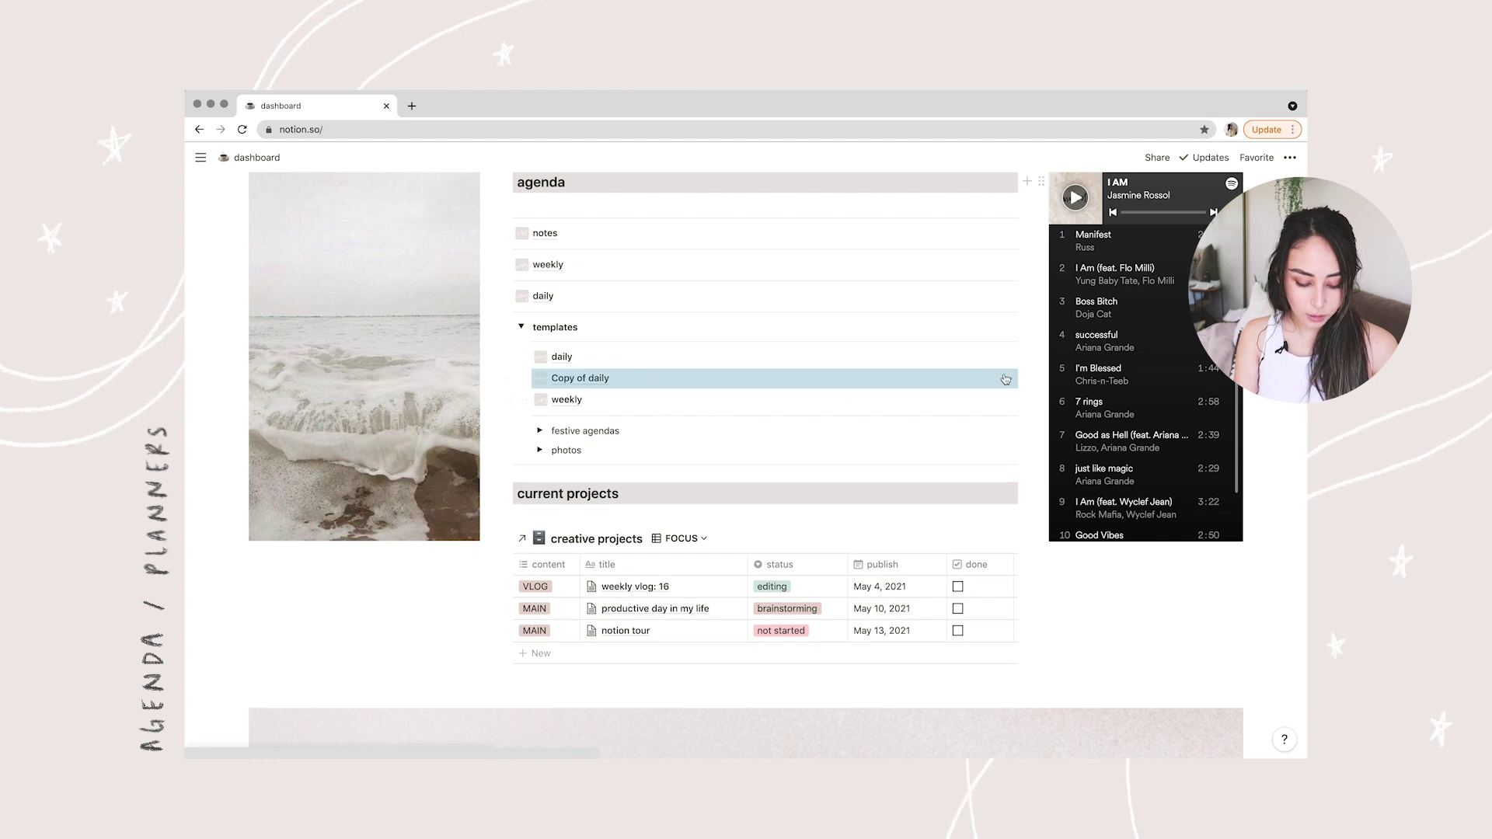
Step: Delete Copy of daily and collapse the templates toggle
{"action": "left_click", "coordinate": [1008, 378]}
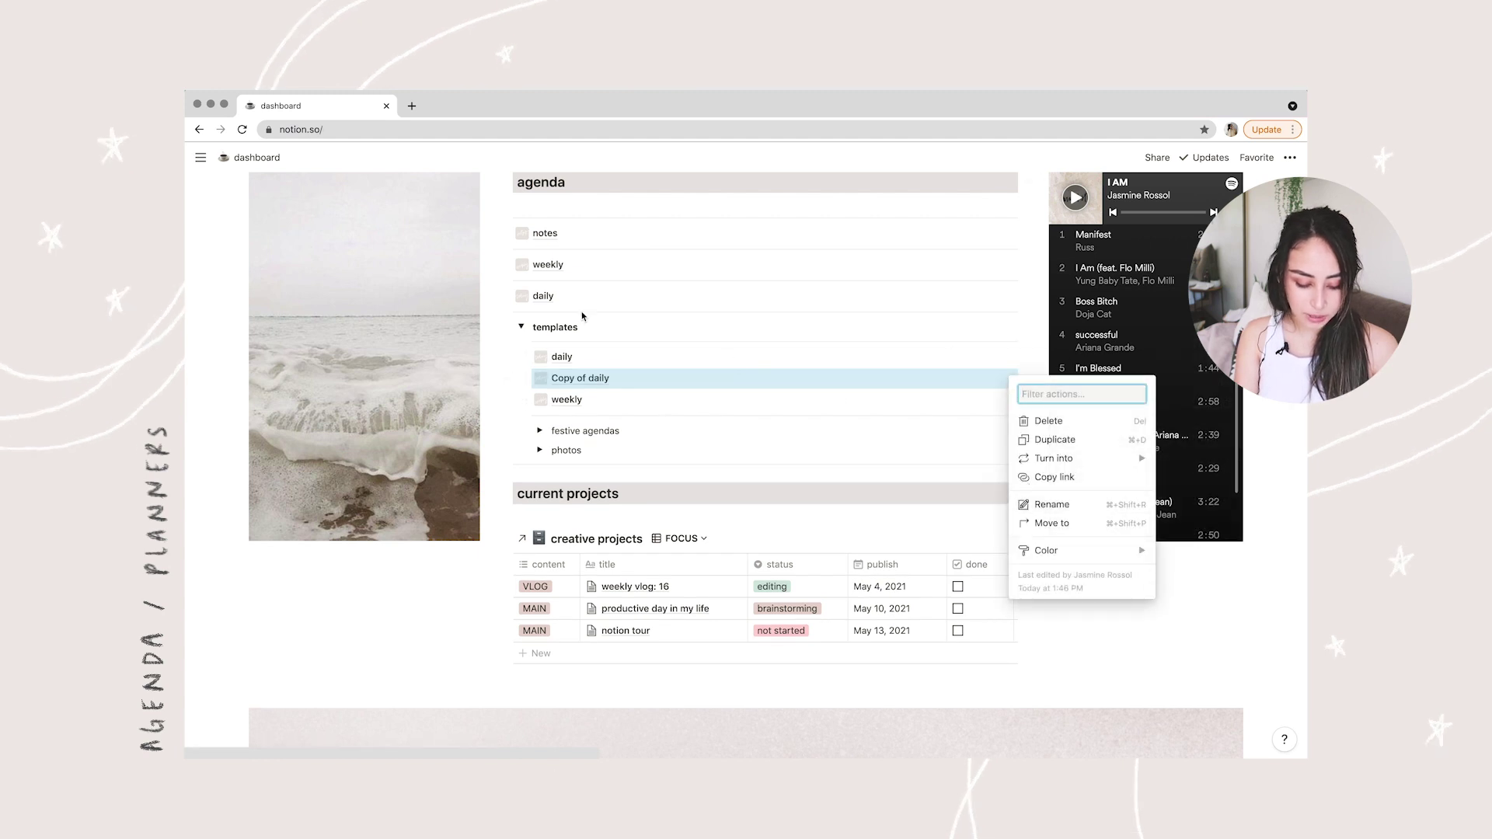
{"action": "left_click", "coordinate": [679, 364]}
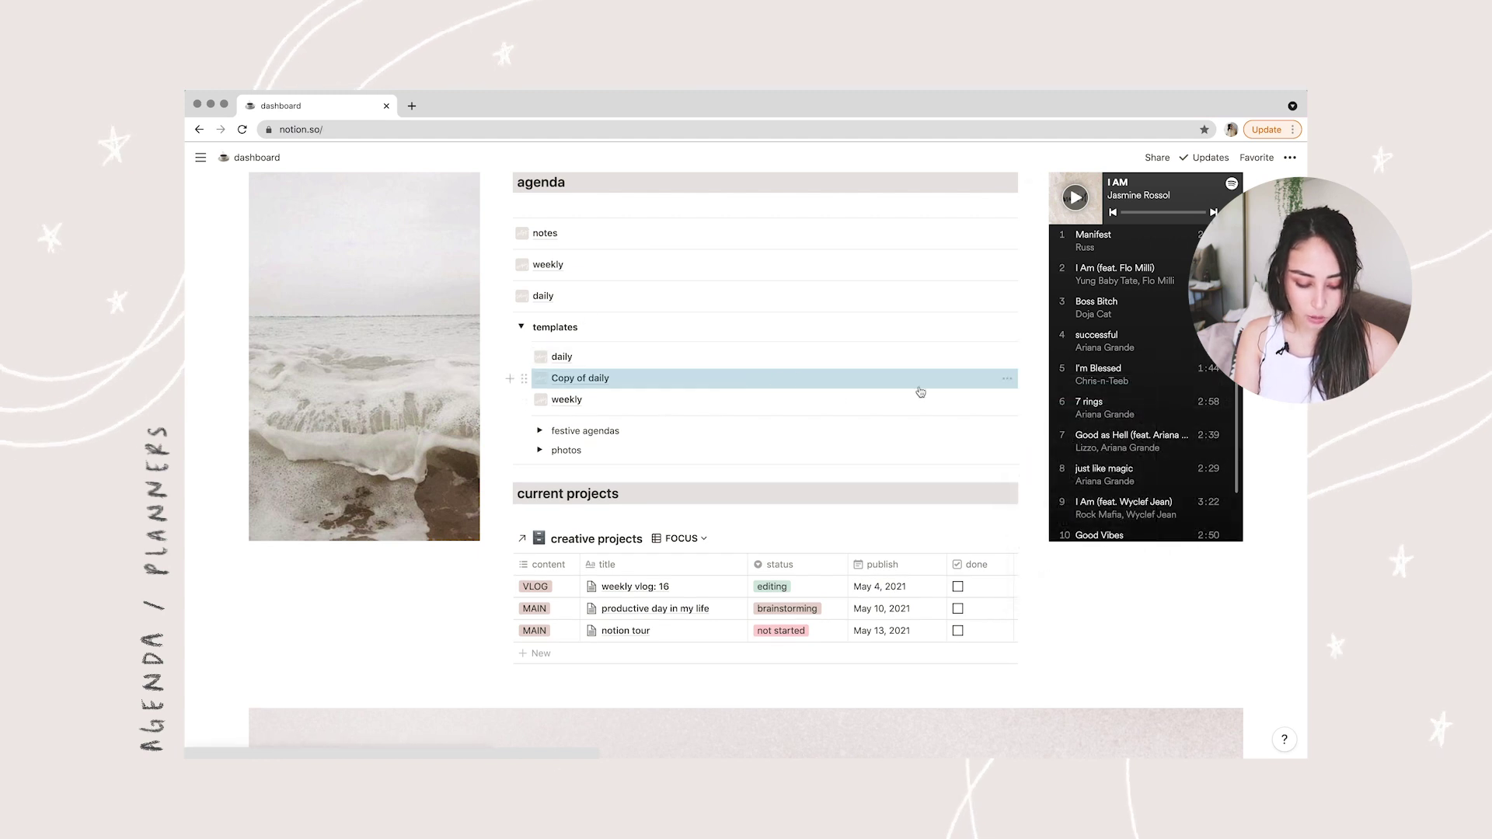
{"action": "left_click", "coordinate": [1008, 379]}
{"action": "left_click", "coordinate": [1053, 428]}
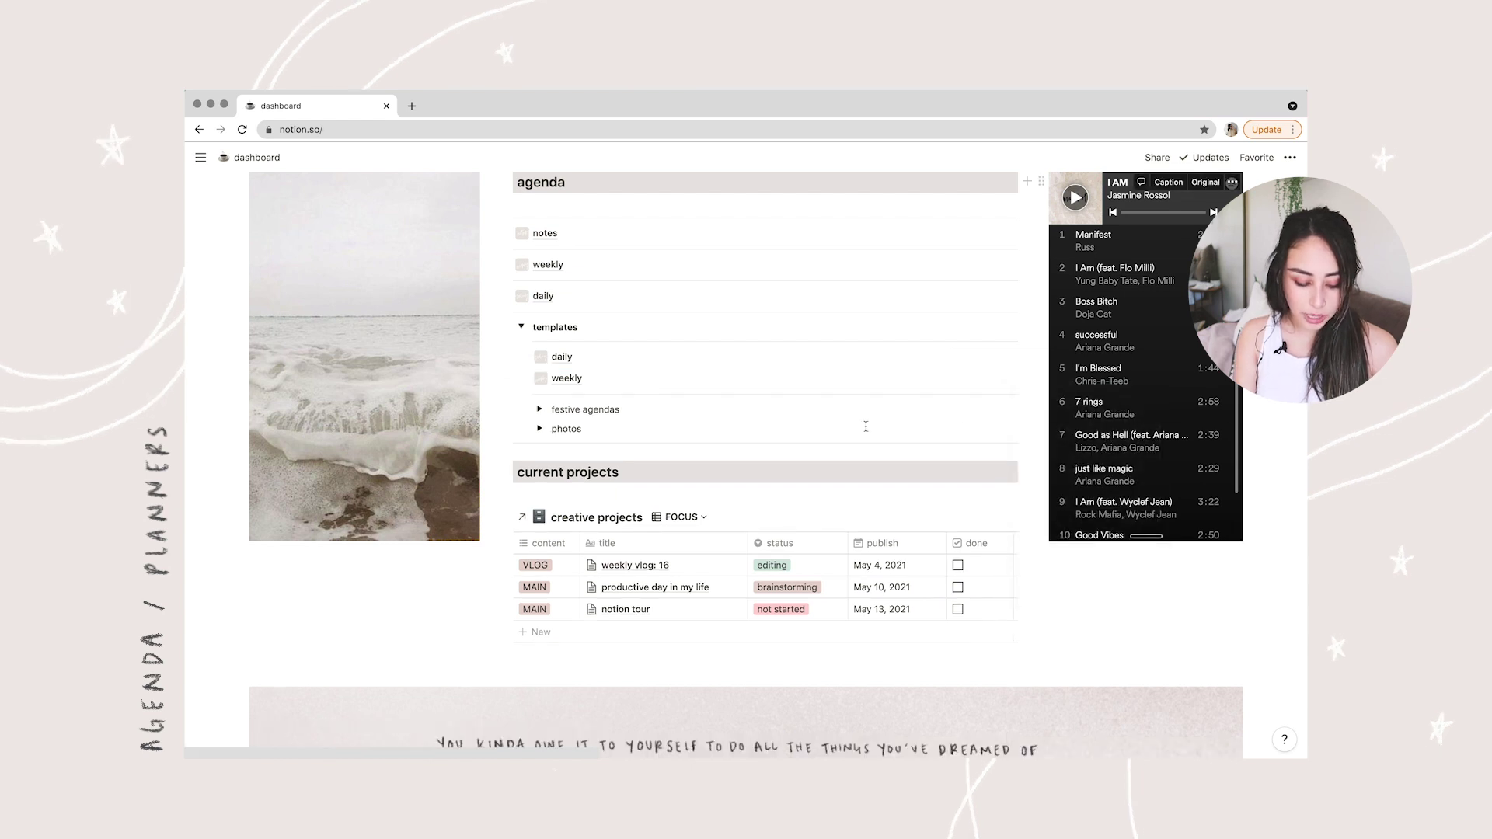
{"action": "left_click", "coordinate": [522, 328]}
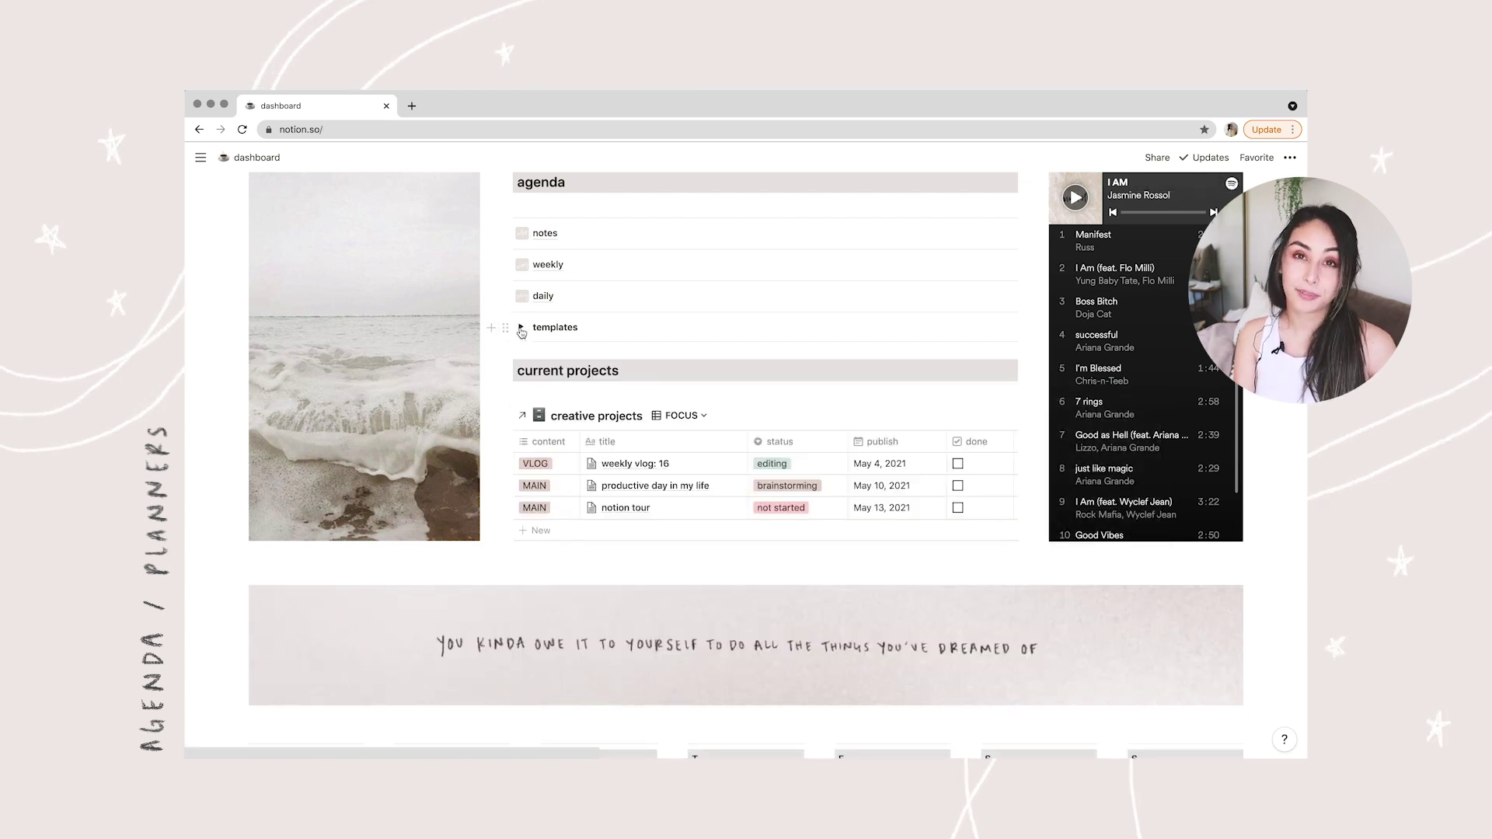
Step: Open the creative projects database listing 23 videos with status, publish date and final URL
{"action": "scroll", "coordinate": [544, 357], "scroll_direction": "down", "scroll_amount": 1}
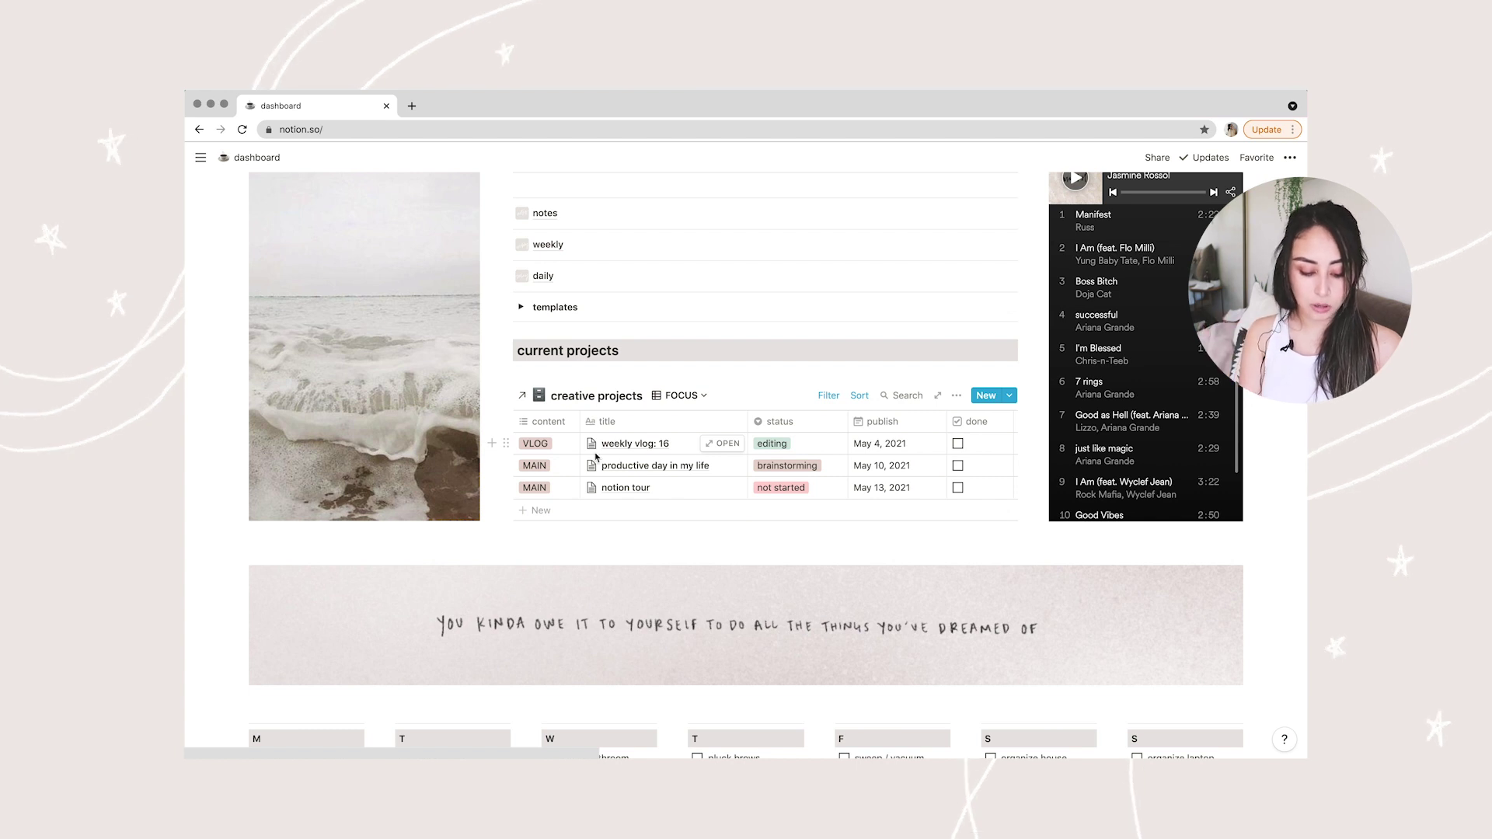
{"action": "left_click", "coordinate": [578, 396]}
{"action": "scroll", "coordinate": [750, 548], "scroll_direction": "down", "scroll_amount": 8}
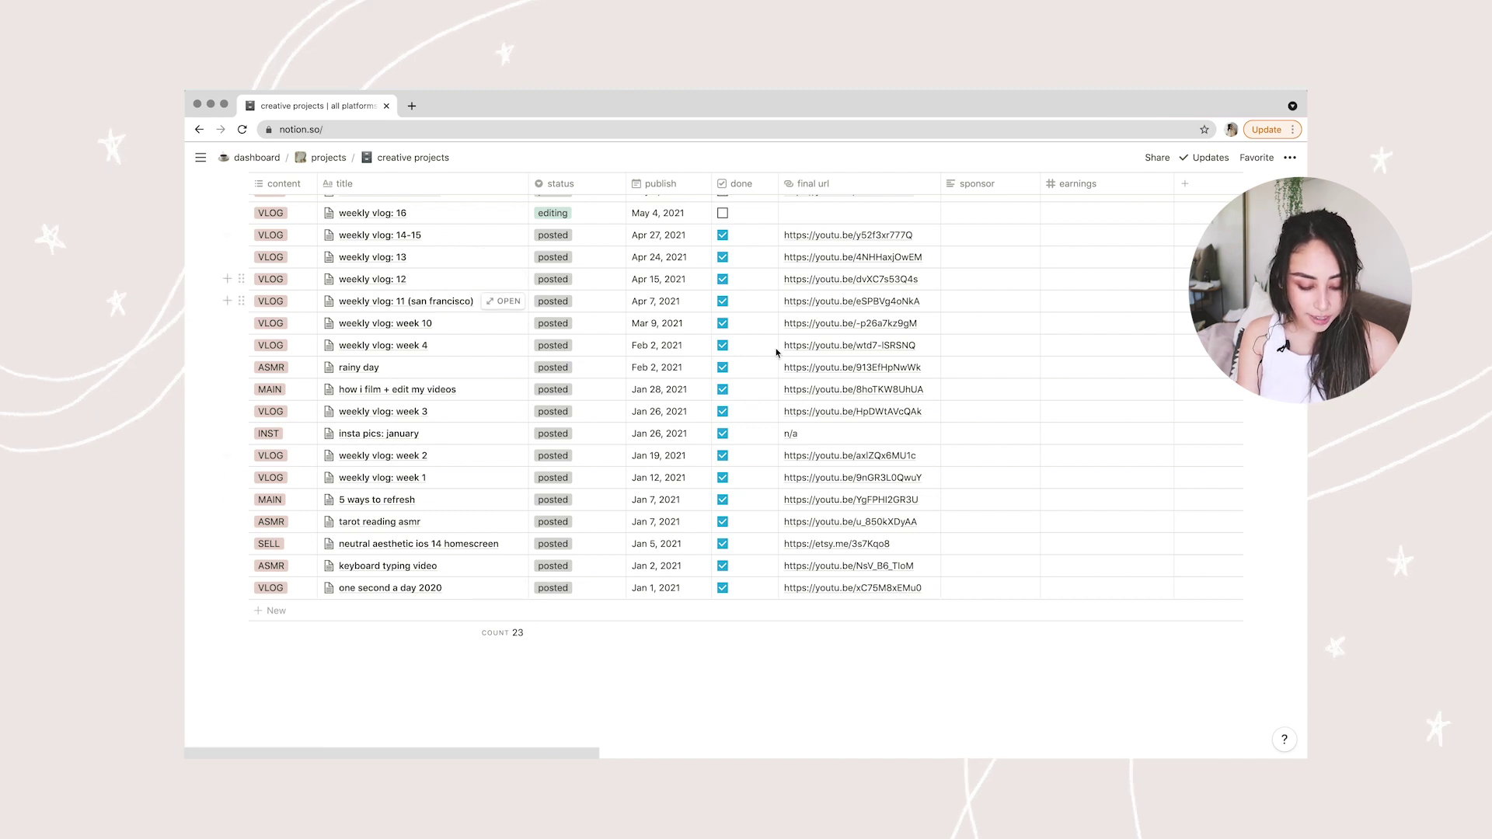
{"action": "scroll", "coordinate": [840, 401], "scroll_direction": "up", "scroll_amount": 2}
{"action": "scroll", "coordinate": [841, 401], "scroll_direction": "up", "scroll_amount": 3}
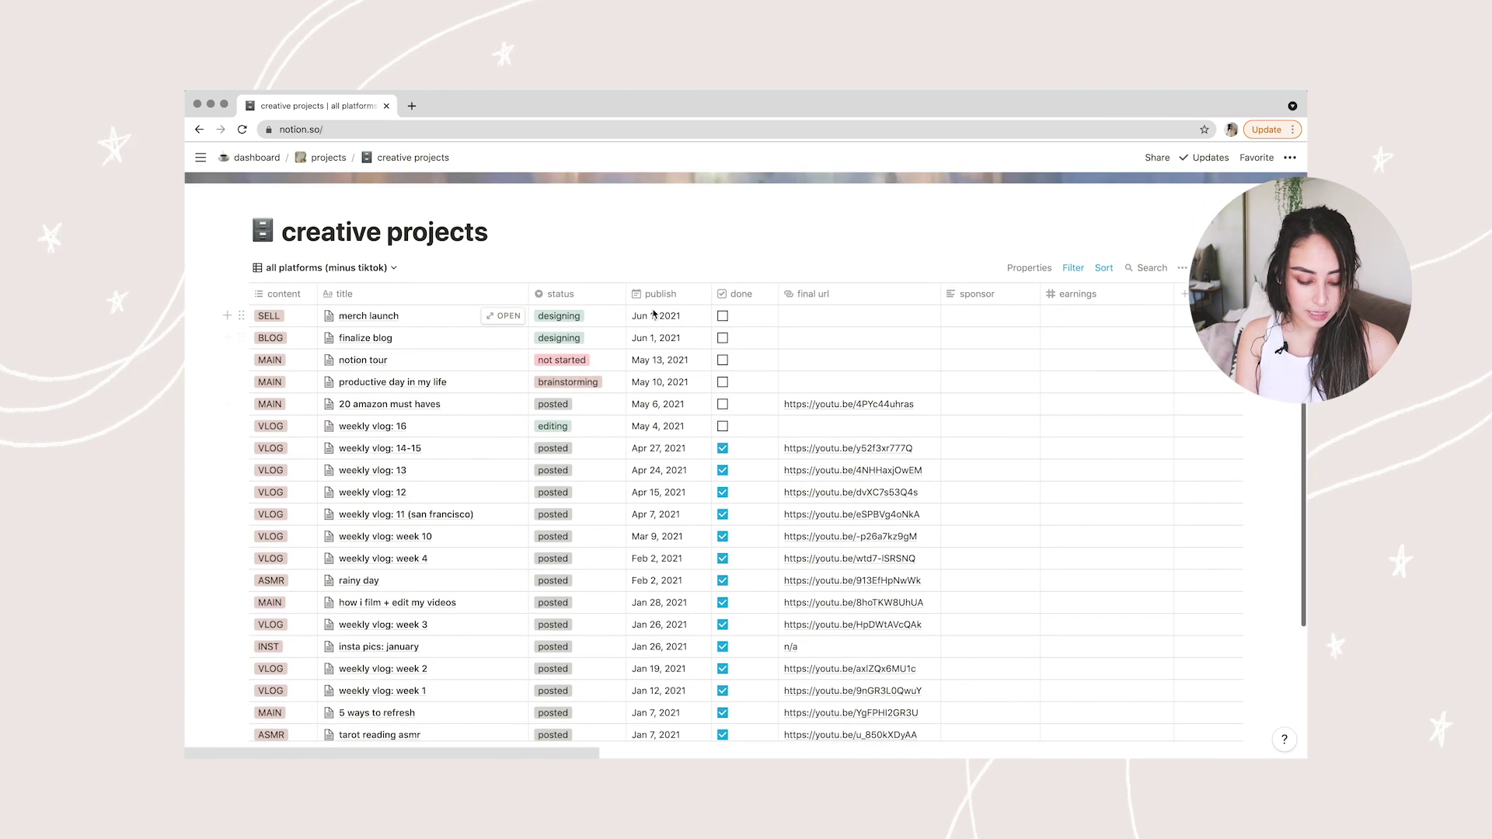
{"action": "scroll", "coordinate": [510, 283], "scroll_direction": "up", "scroll_amount": 2}
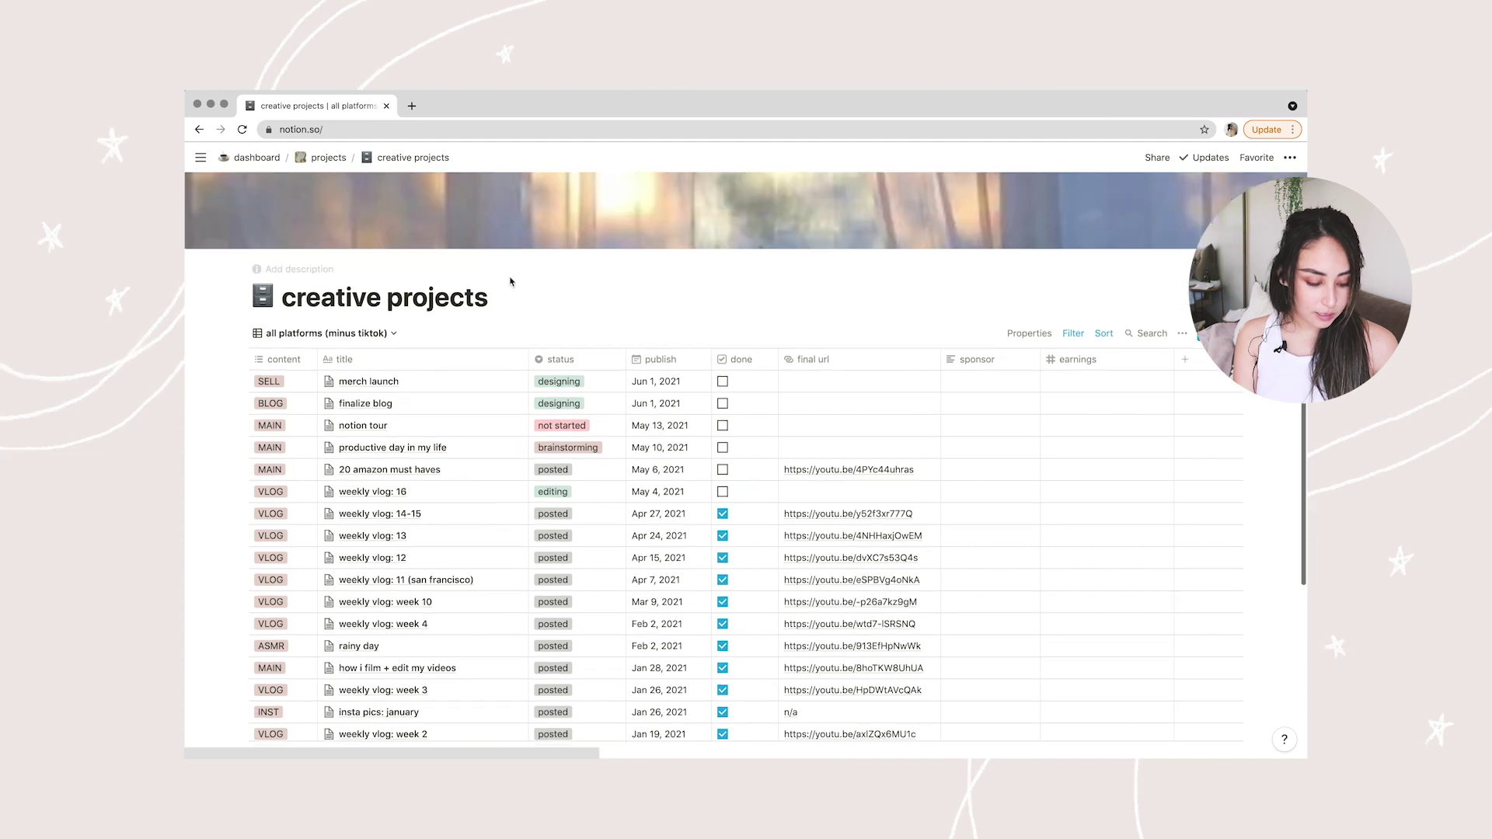
{"action": "left_click", "coordinate": [257, 157]}
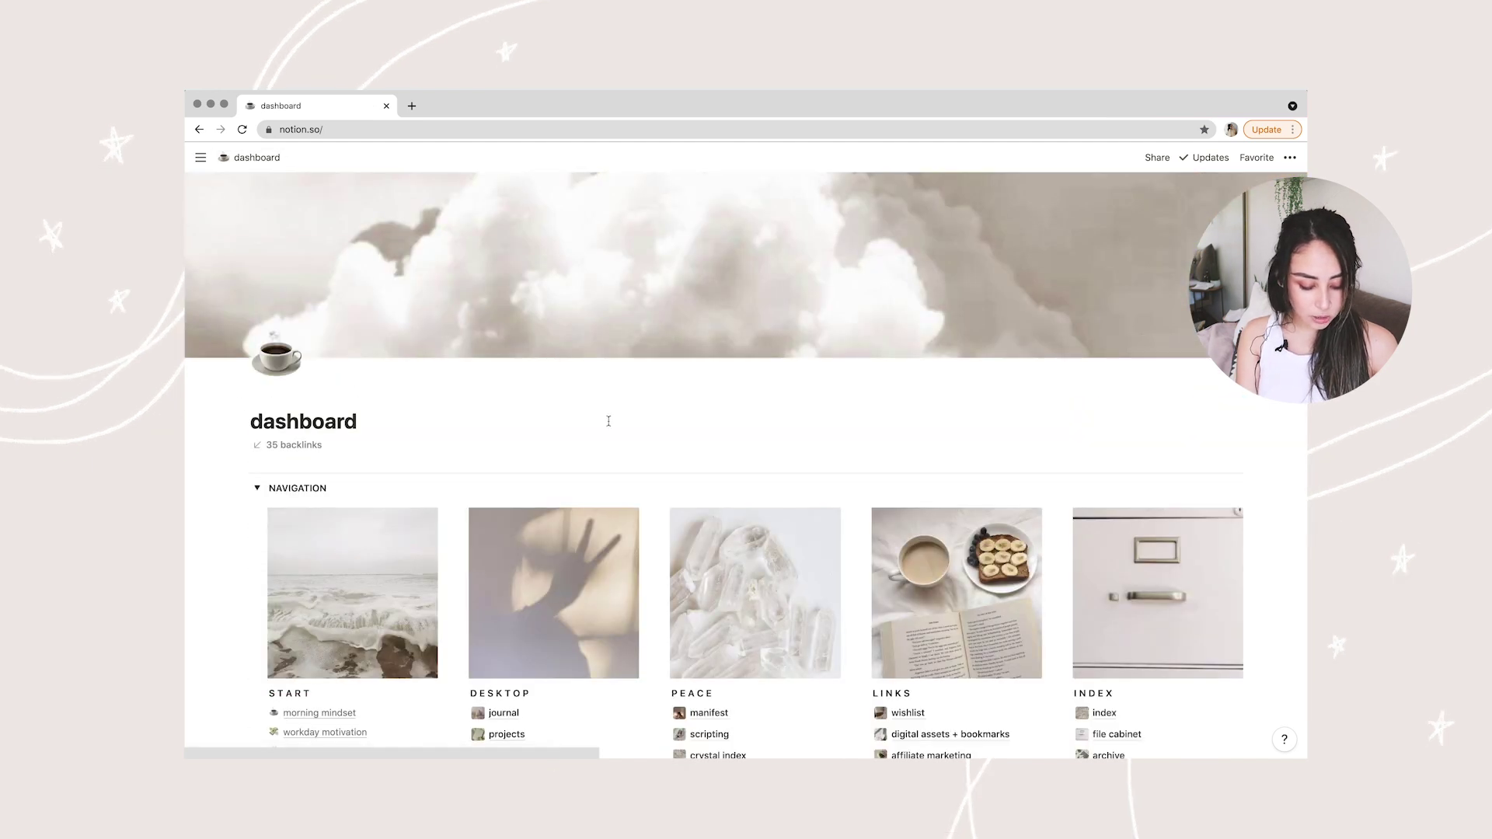
Step: Open the journal page from the dashboard
{"action": "scroll", "coordinate": [609, 421], "scroll_direction": "down", "scroll_amount": 2}
{"action": "scroll", "coordinate": [609, 420], "scroll_direction": "down", "scroll_amount": 10}
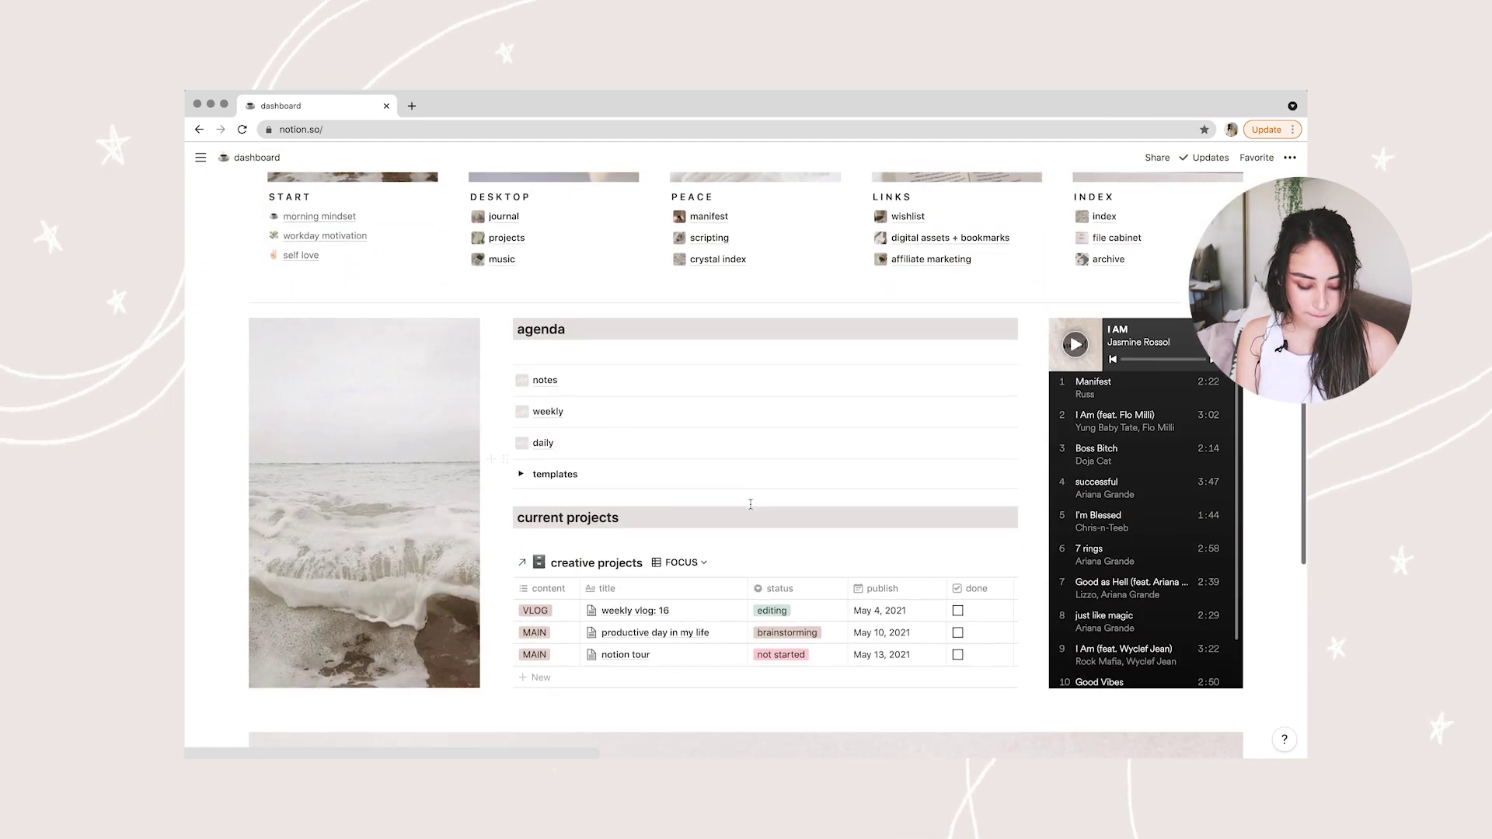
{"action": "scroll", "coordinate": [751, 510], "scroll_direction": "down", "scroll_amount": 4}
{"action": "scroll", "coordinate": [749, 490], "scroll_direction": "up", "scroll_amount": 6}
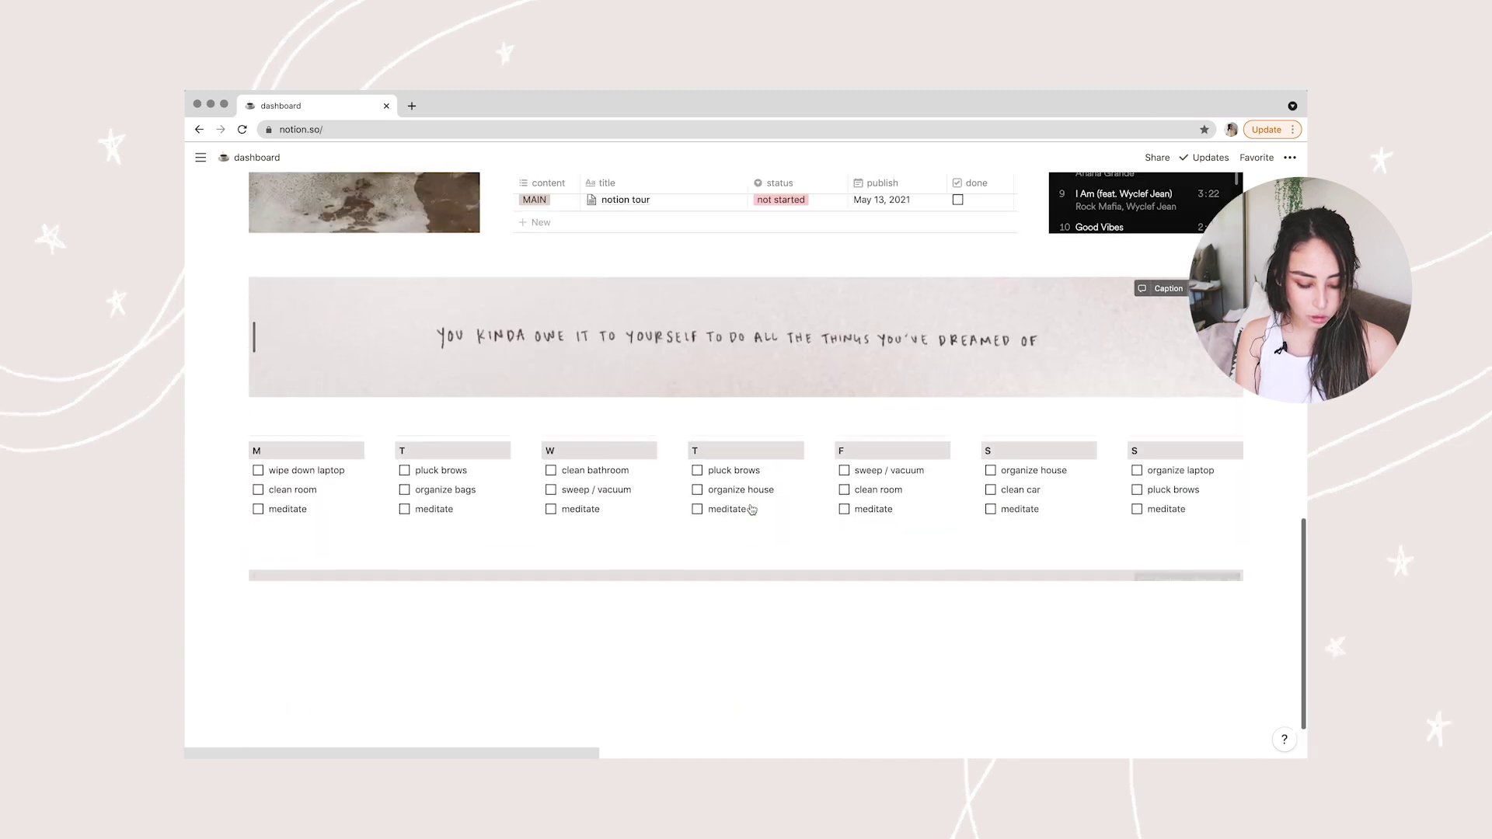
{"action": "scroll", "coordinate": [748, 464], "scroll_direction": "up", "scroll_amount": 6}
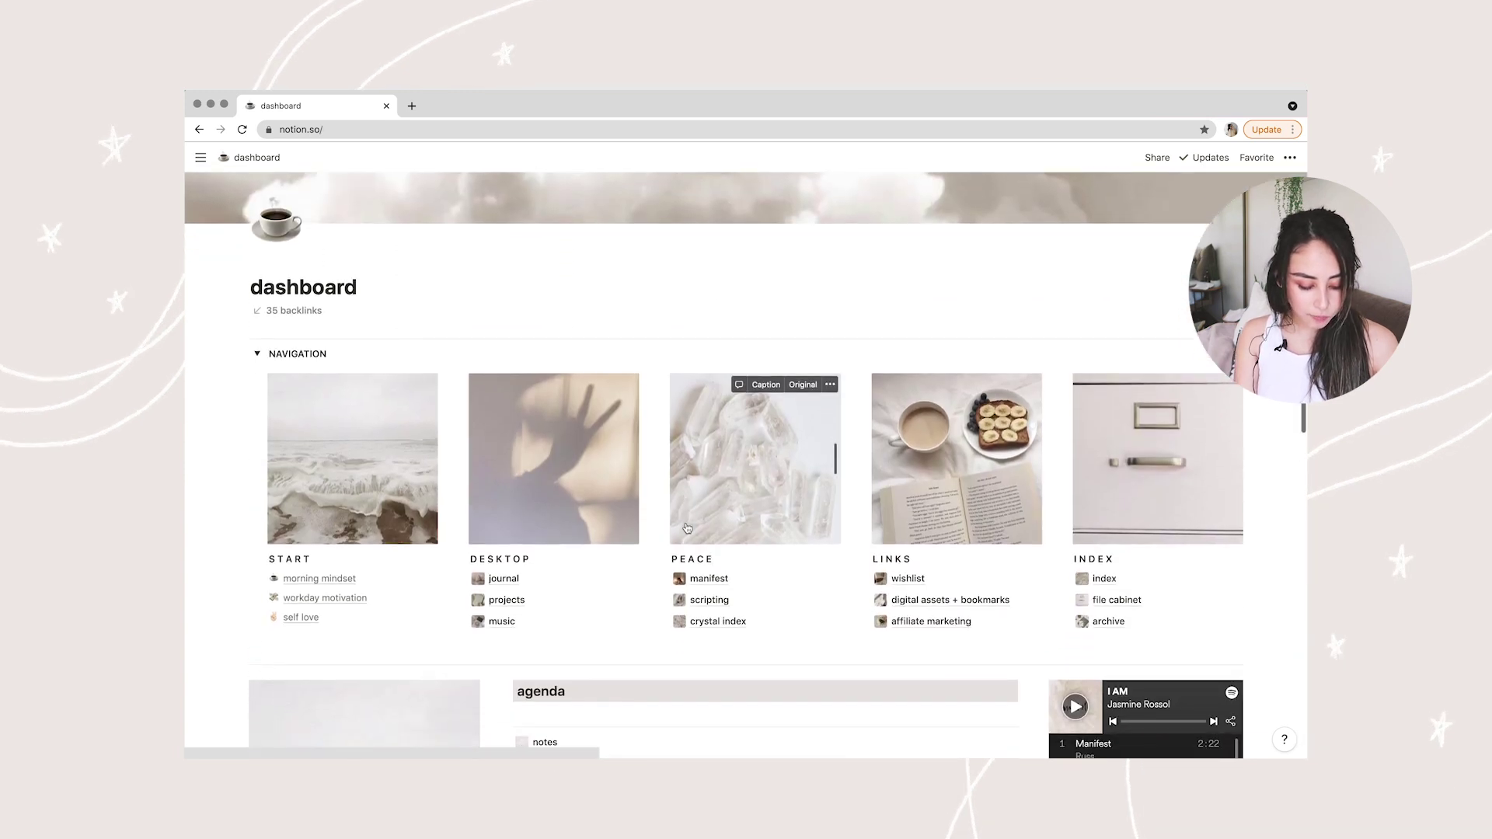
{"action": "left_click", "coordinate": [541, 573]}
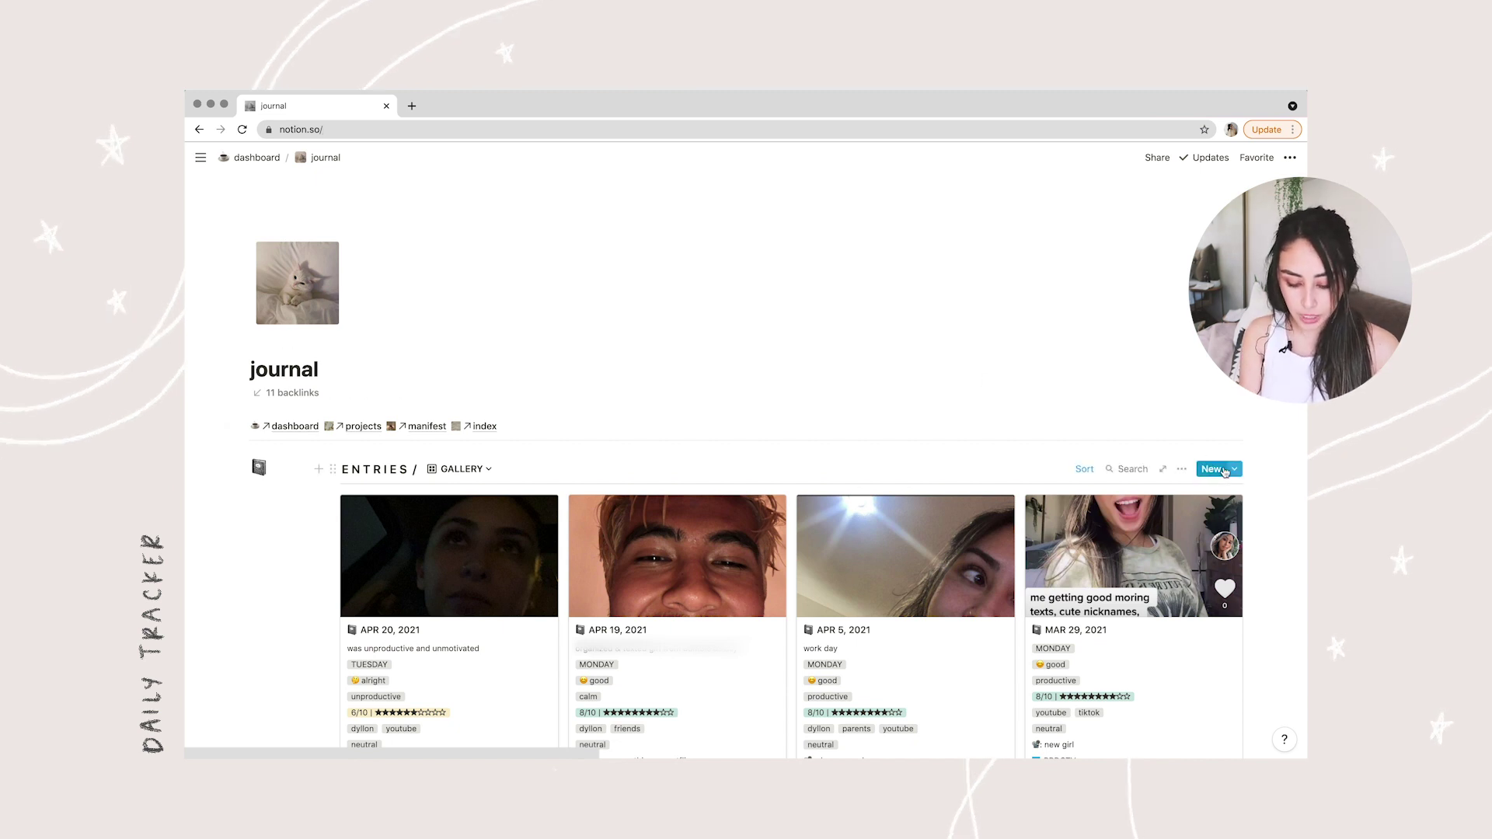
Step: Create a new entry from the 'journal entry' template and open its DATE field
{"action": "left_click", "coordinate": [1235, 469]}
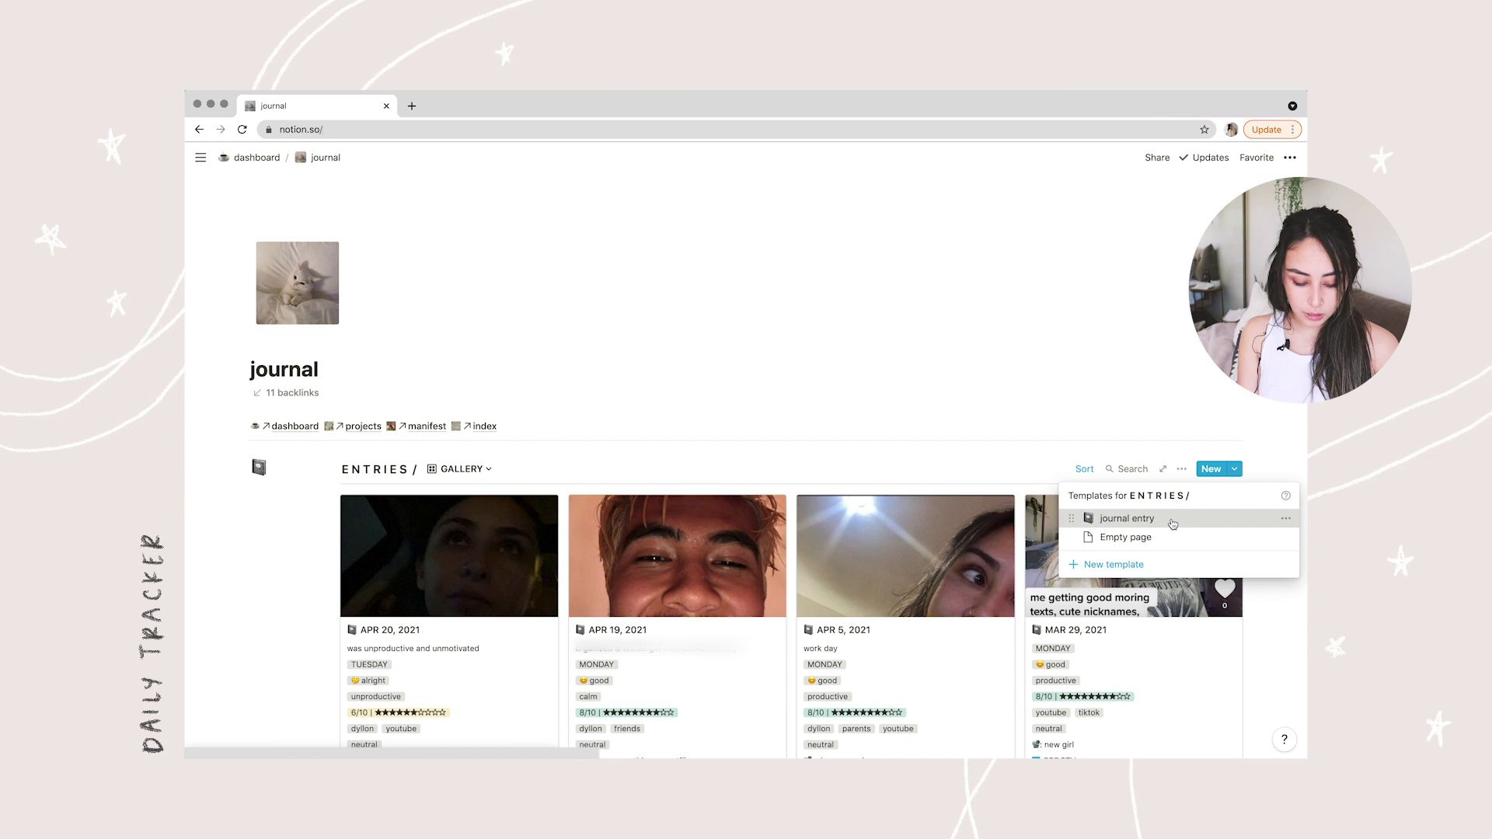
{"action": "left_click", "coordinate": [1173, 521]}
{"action": "left_click", "coordinate": [870, 403]}
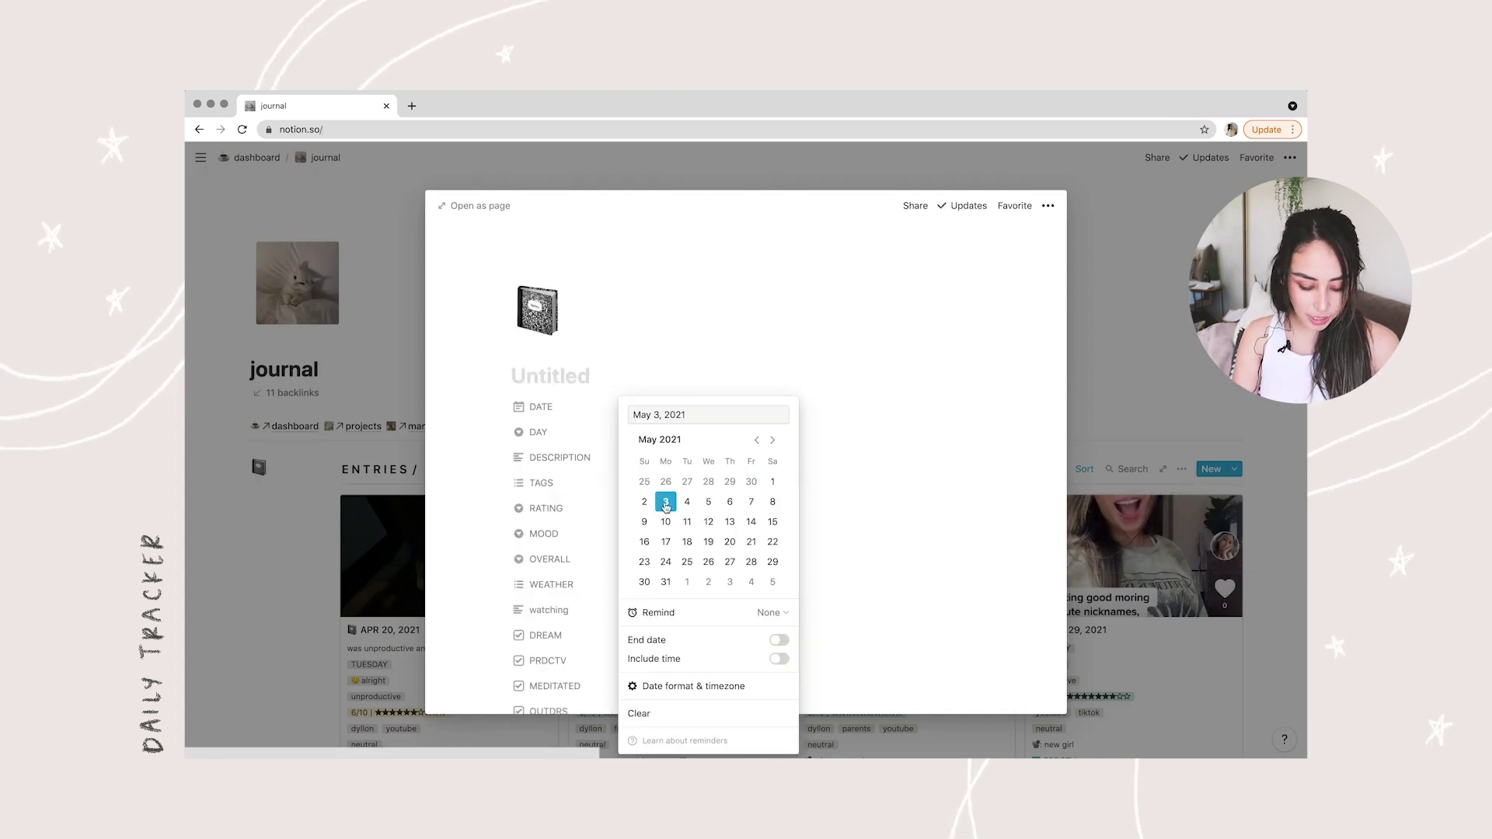
Step: Keep the date May 3, 2021, set DAY to MONDAY, and check PRDCTV
{"action": "left_click", "coordinate": [683, 356]}
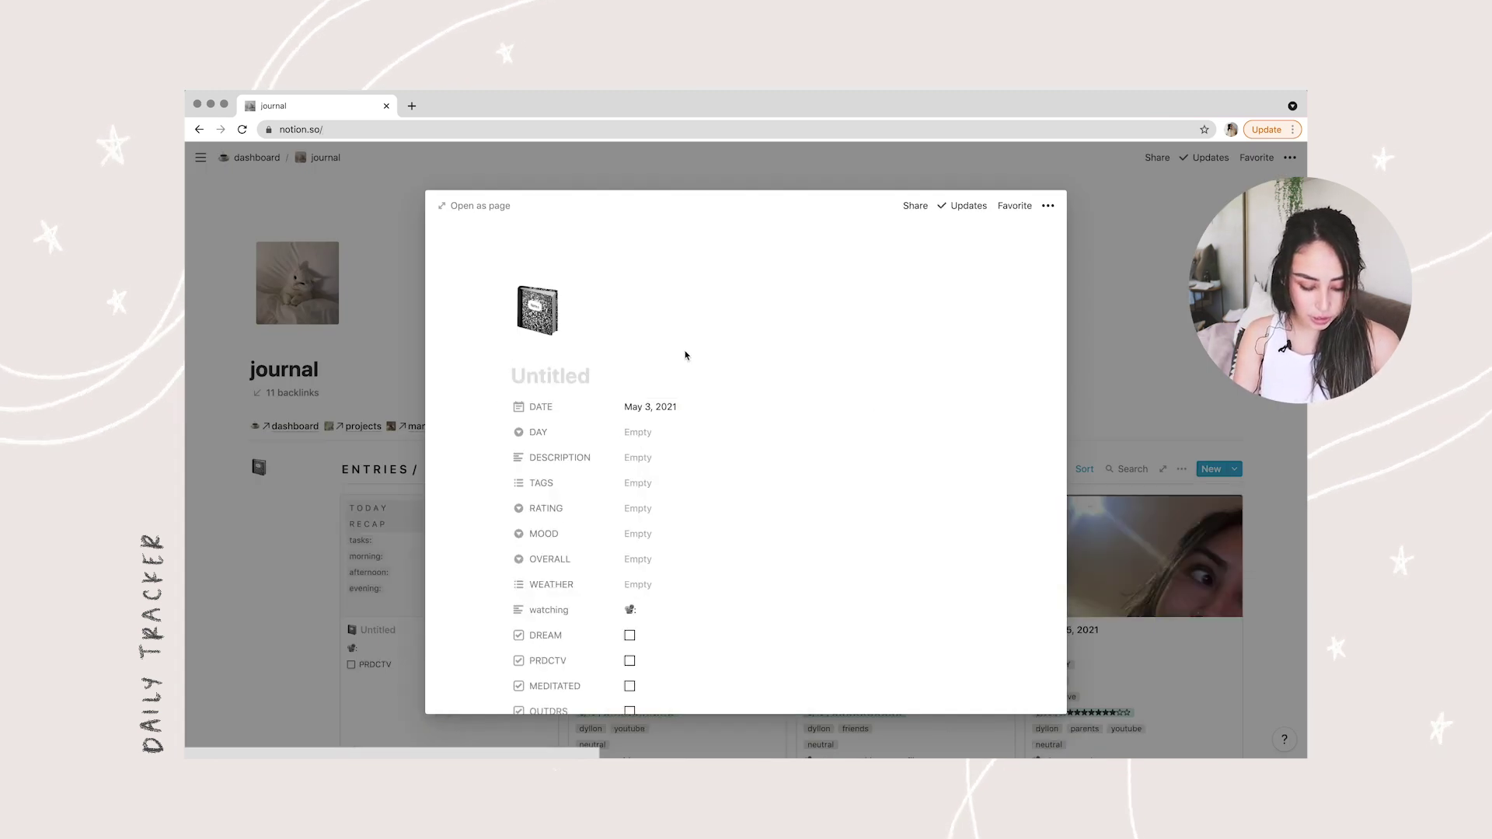
{"action": "left_click", "coordinate": [630, 433]}
{"action": "left_click", "coordinate": [667, 495]}
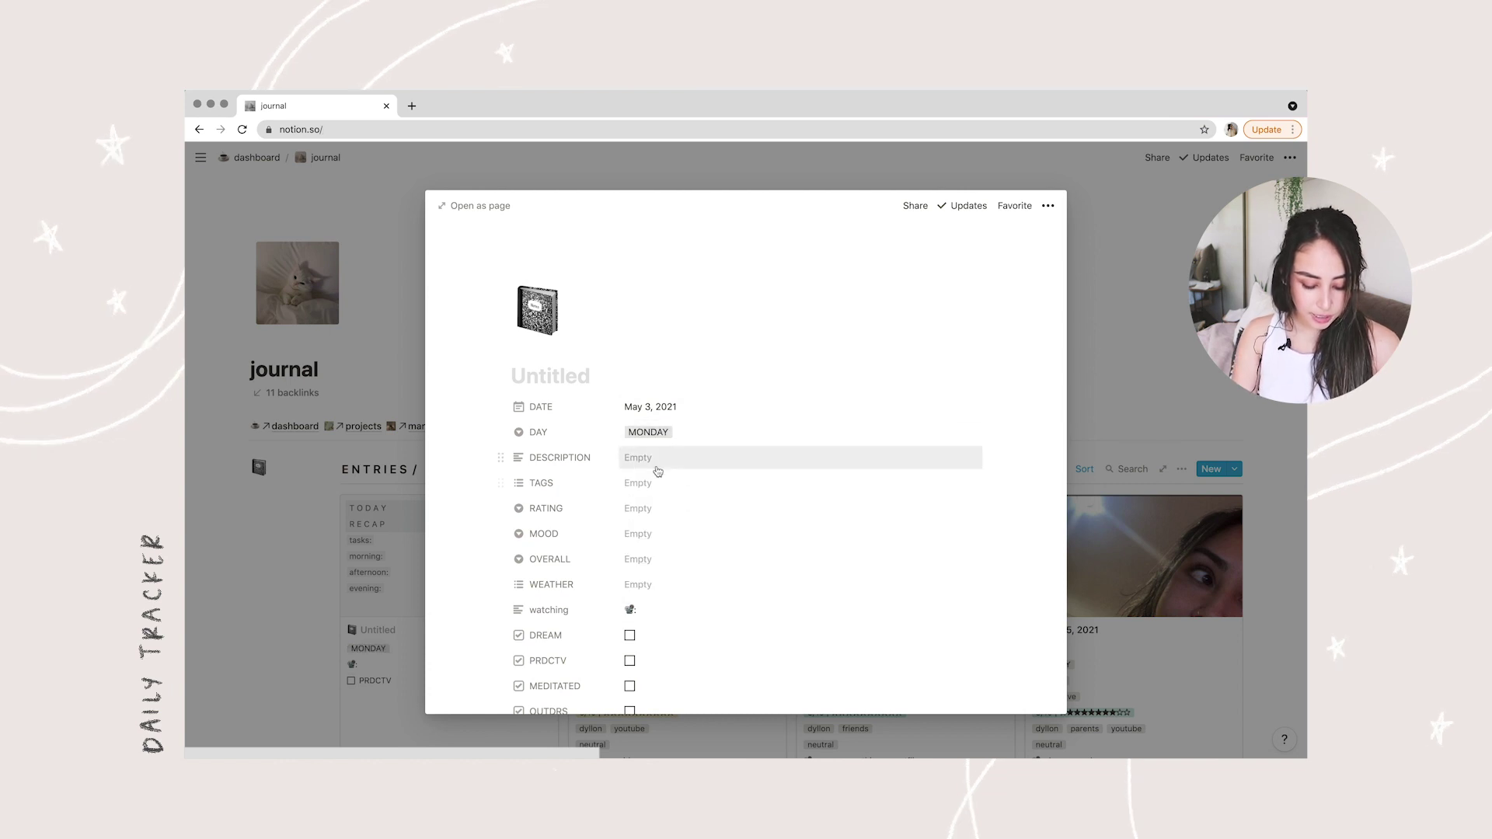
{"action": "left_click", "coordinate": [658, 470]}
{"action": "left_click", "coordinate": [712, 359]}
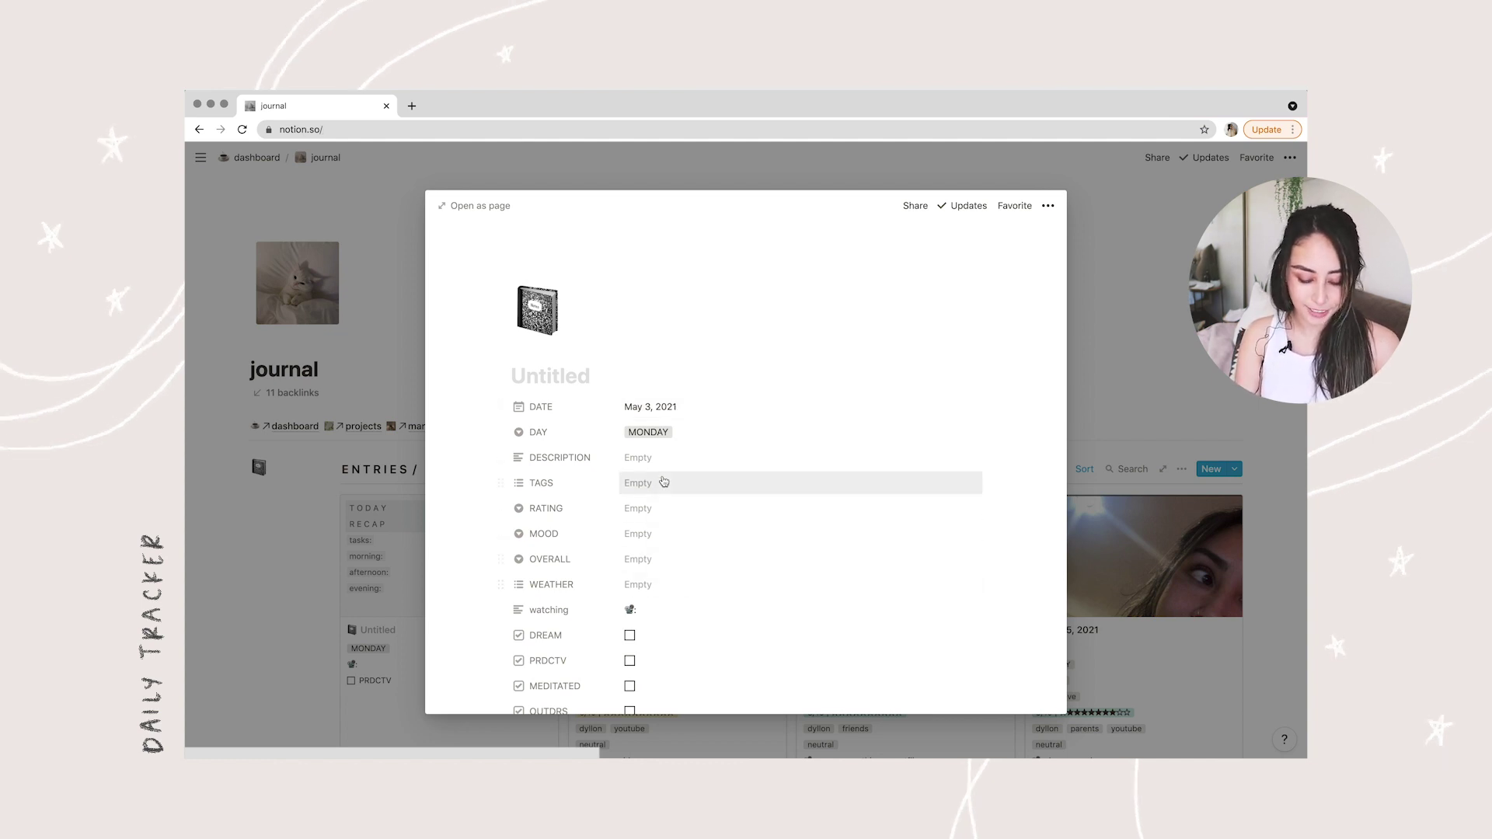
{"action": "scroll", "coordinate": [687, 505], "scroll_direction": "down", "scroll_amount": 5}
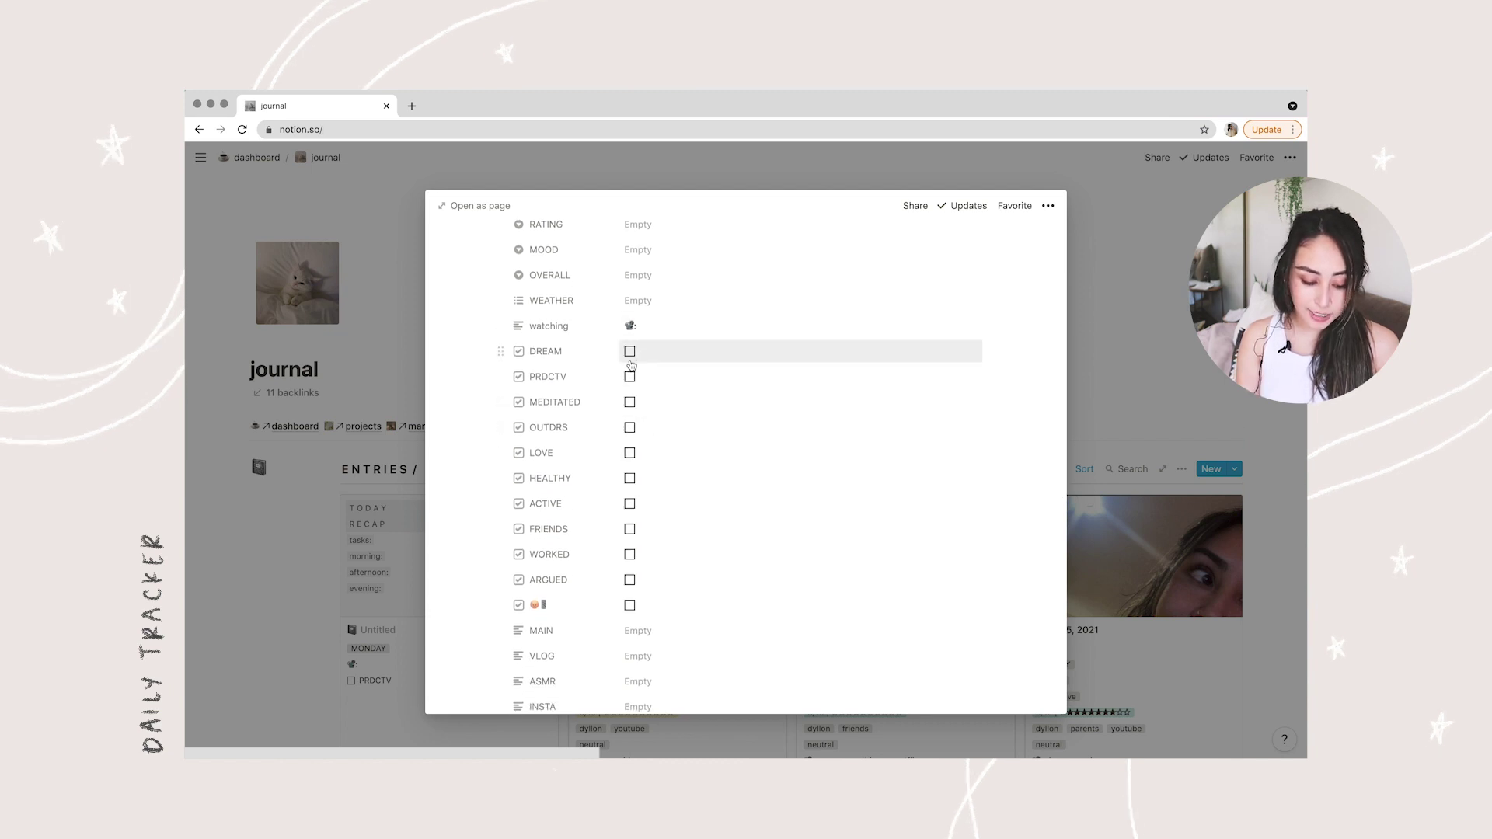
{"action": "left_click", "coordinate": [631, 377]}
Step: Click into the morning and afternoon recap lines, then close the entry to the gallery
{"action": "scroll", "coordinate": [679, 540], "scroll_direction": "down", "scroll_amount": 7}
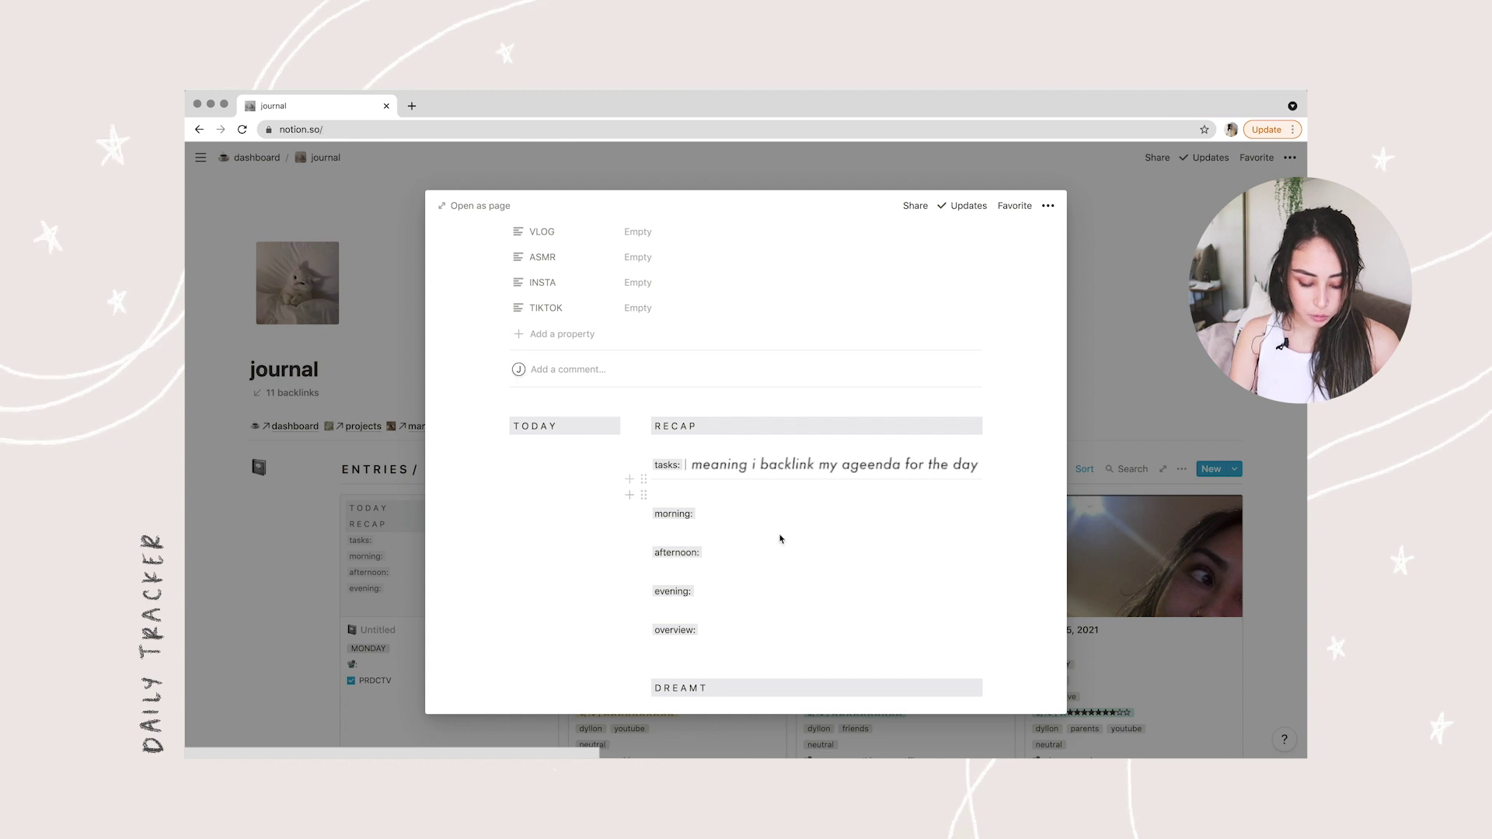
{"action": "scroll", "coordinate": [738, 507], "scroll_direction": "down", "scroll_amount": 1}
{"action": "left_click", "coordinate": [733, 466]}
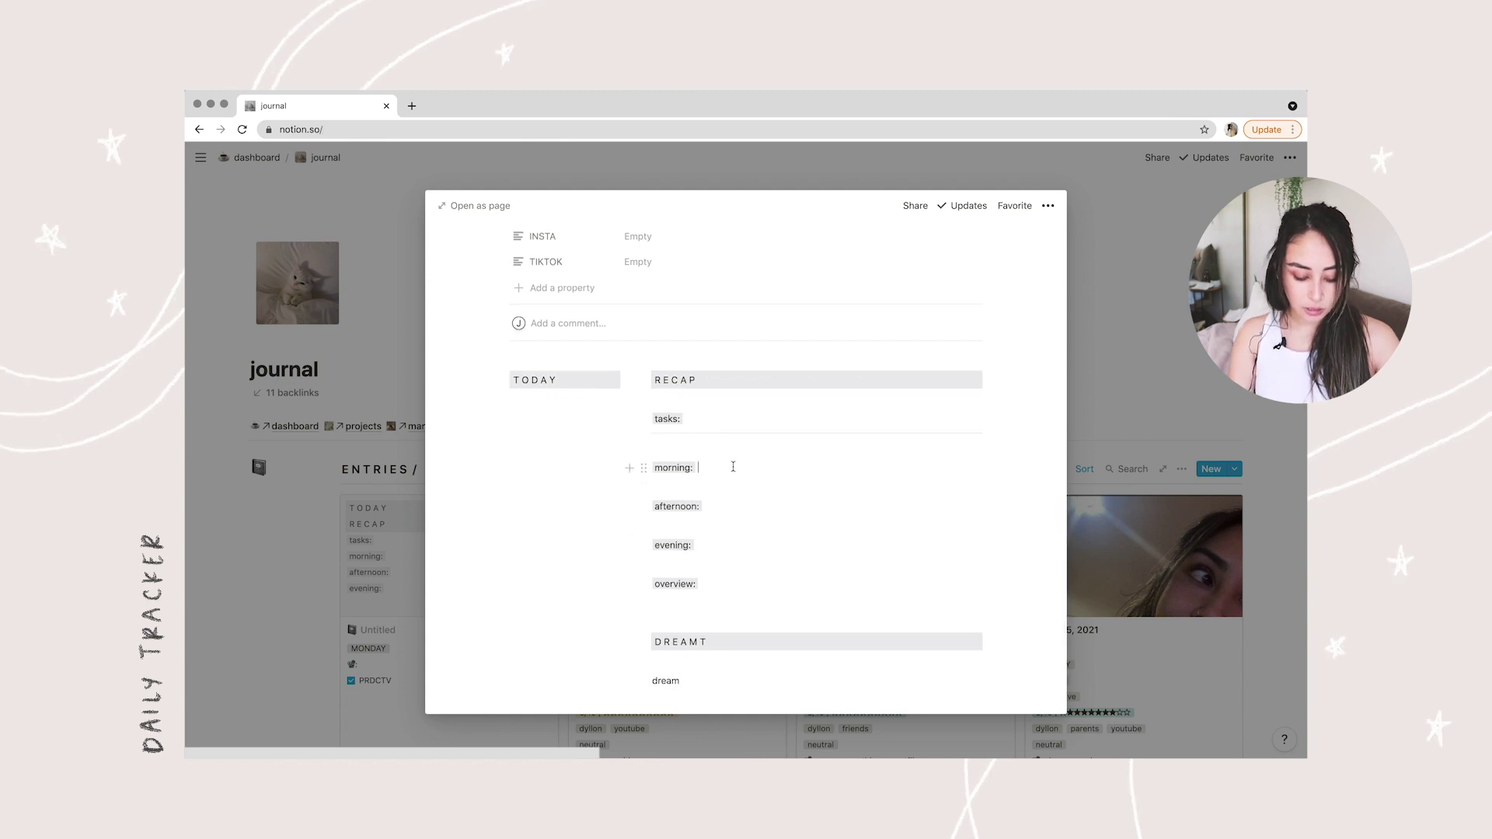
{"action": "left_click", "coordinate": [746, 507]}
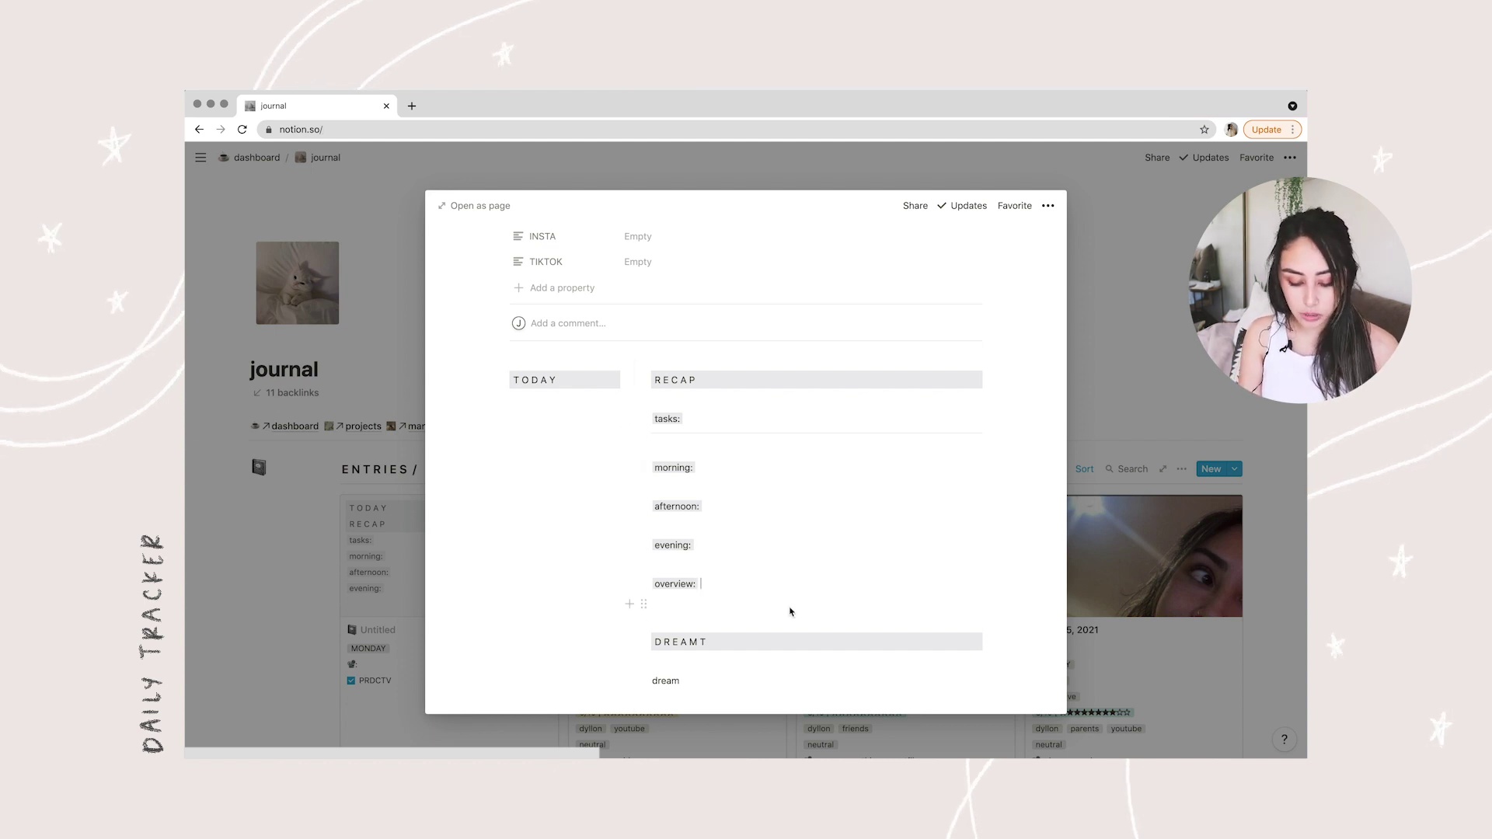
{"action": "scroll", "coordinate": [789, 610], "scroll_direction": "up", "scroll_amount": 5}
{"action": "left_click", "coordinate": [1132, 316]}
{"action": "scroll", "coordinate": [724, 442], "scroll_direction": "down", "scroll_amount": 1}
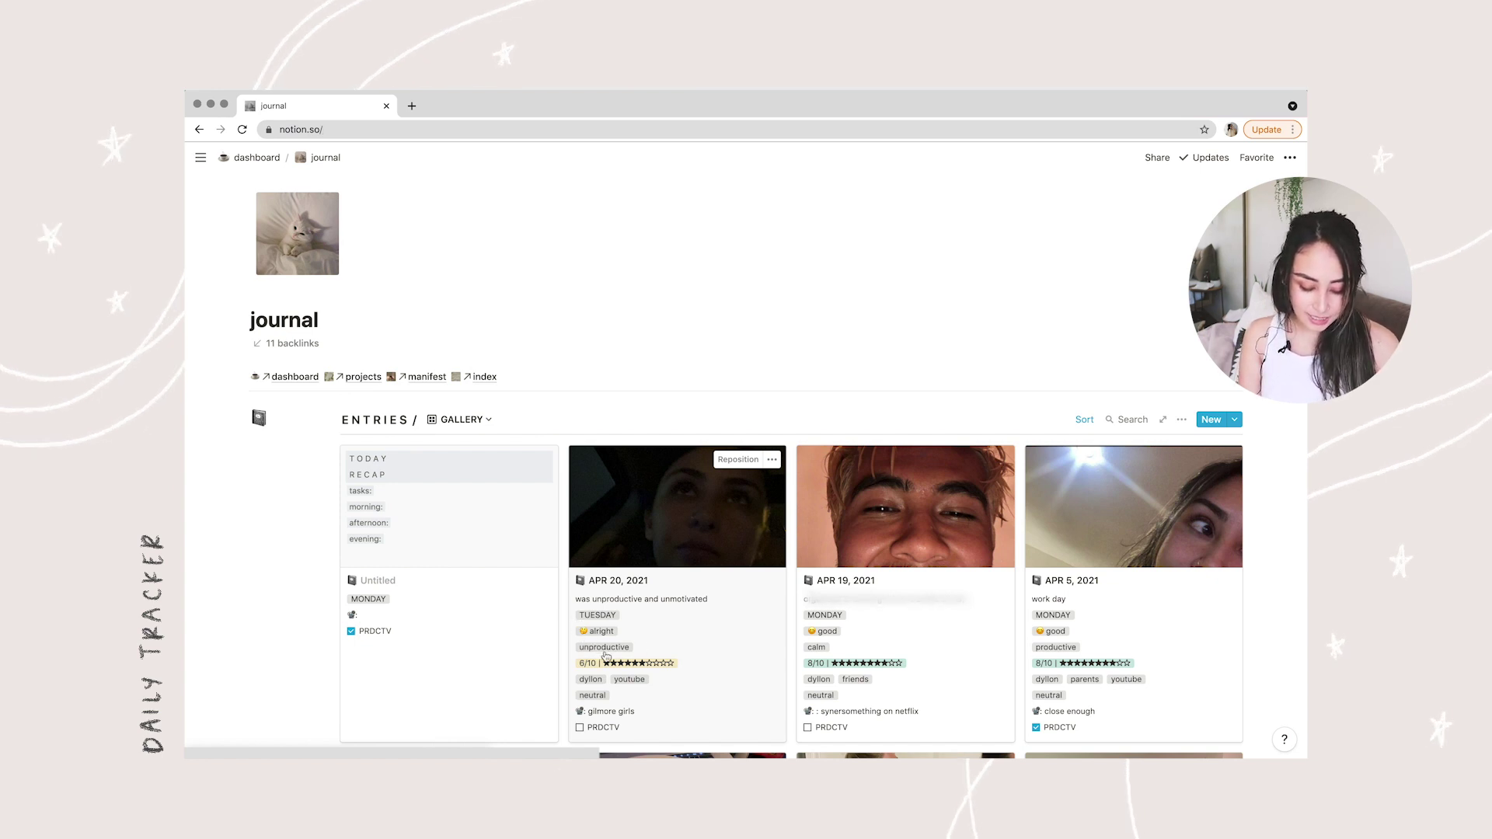
Step: Switch ENTRIES from GALLERY to the 'tagged: argument' table view showing 5 entries
{"action": "scroll", "coordinate": [614, 665], "scroll_direction": "down", "scroll_amount": 4}
{"action": "scroll", "coordinate": [944, 598], "scroll_direction": "up", "scroll_amount": 5}
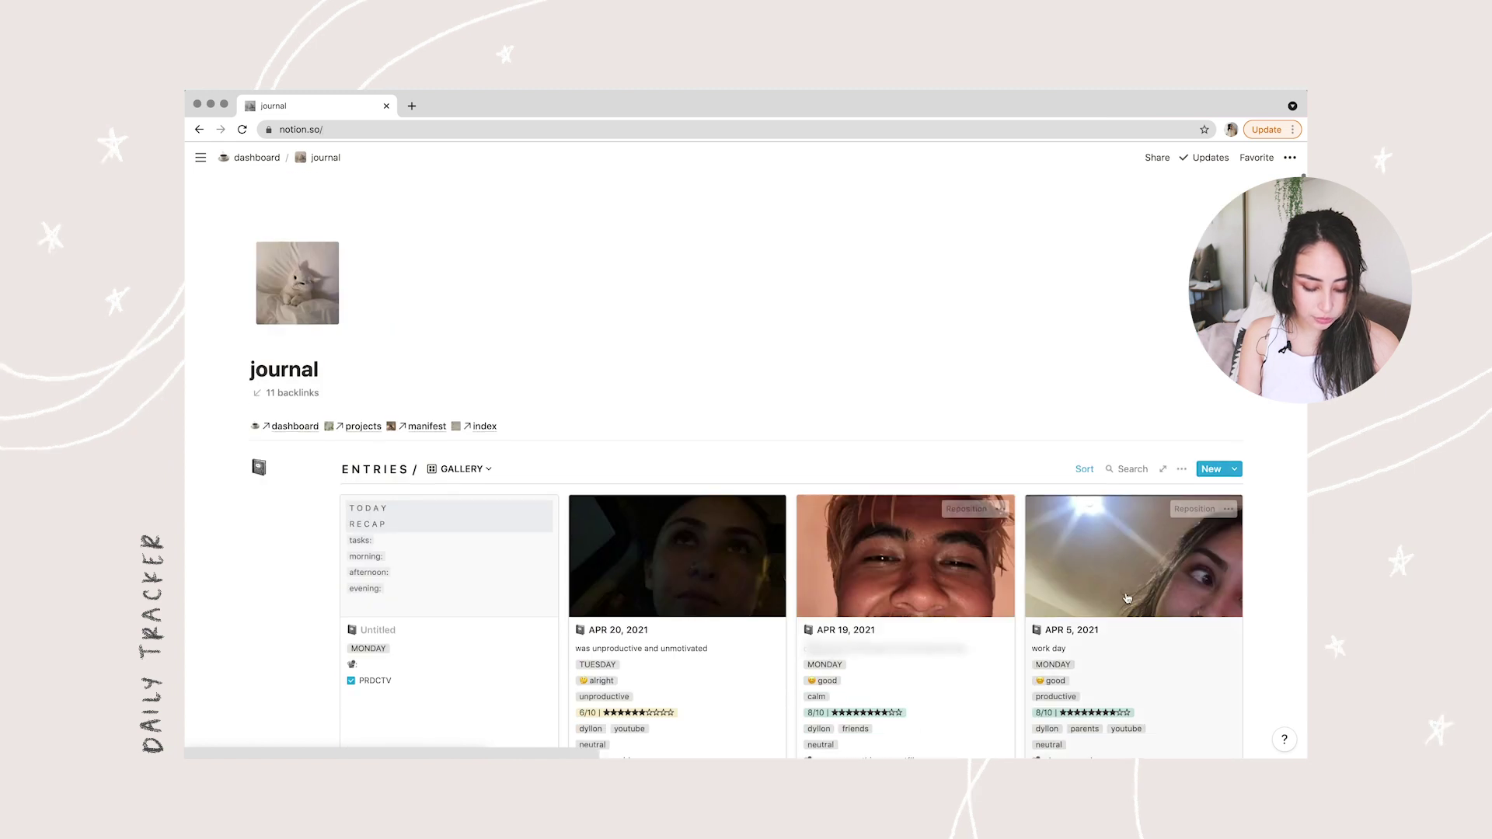
{"action": "left_click", "coordinate": [475, 470]}
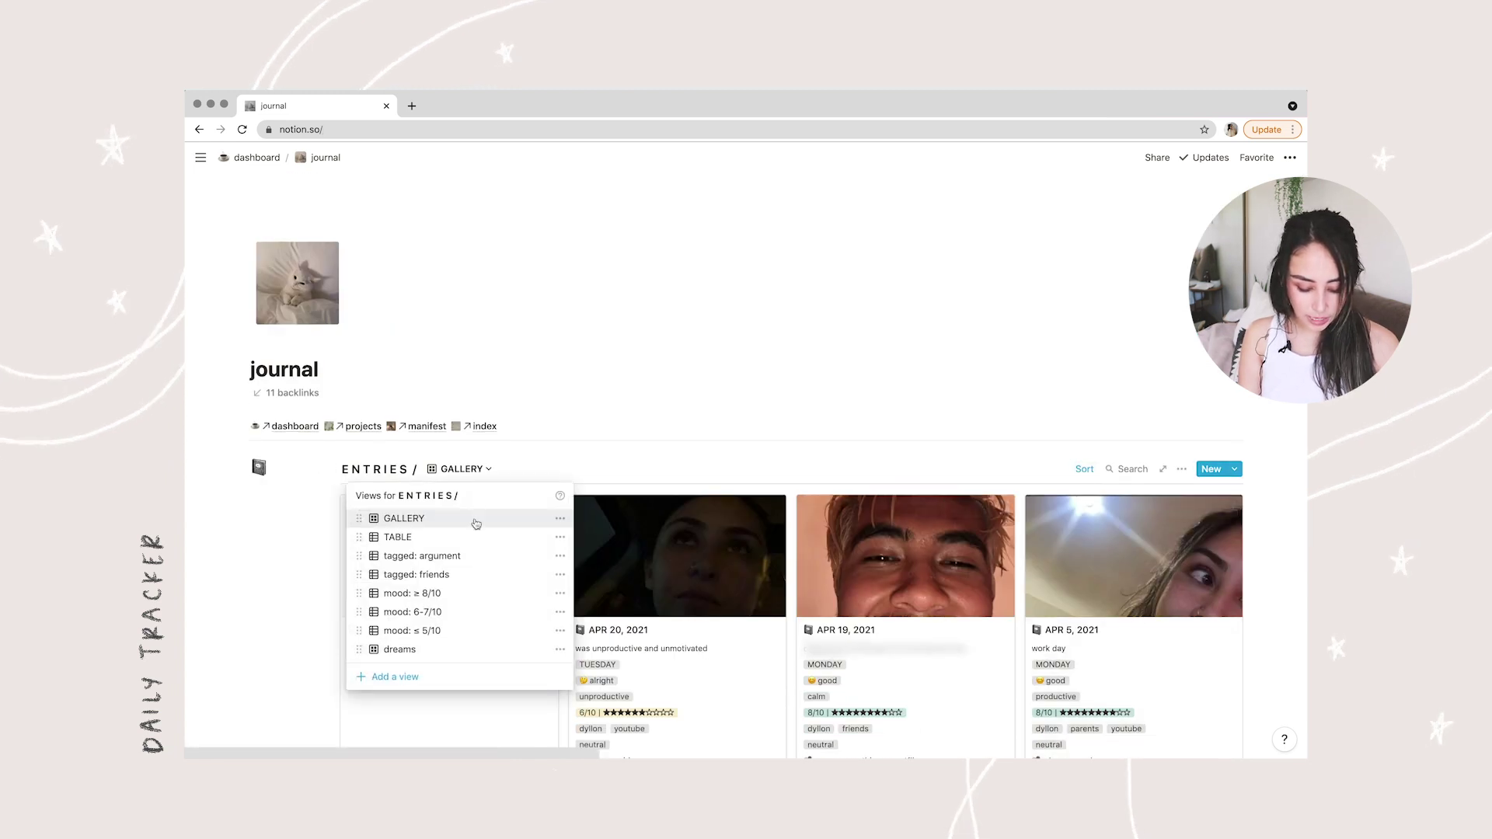
{"action": "left_click", "coordinate": [476, 554]}
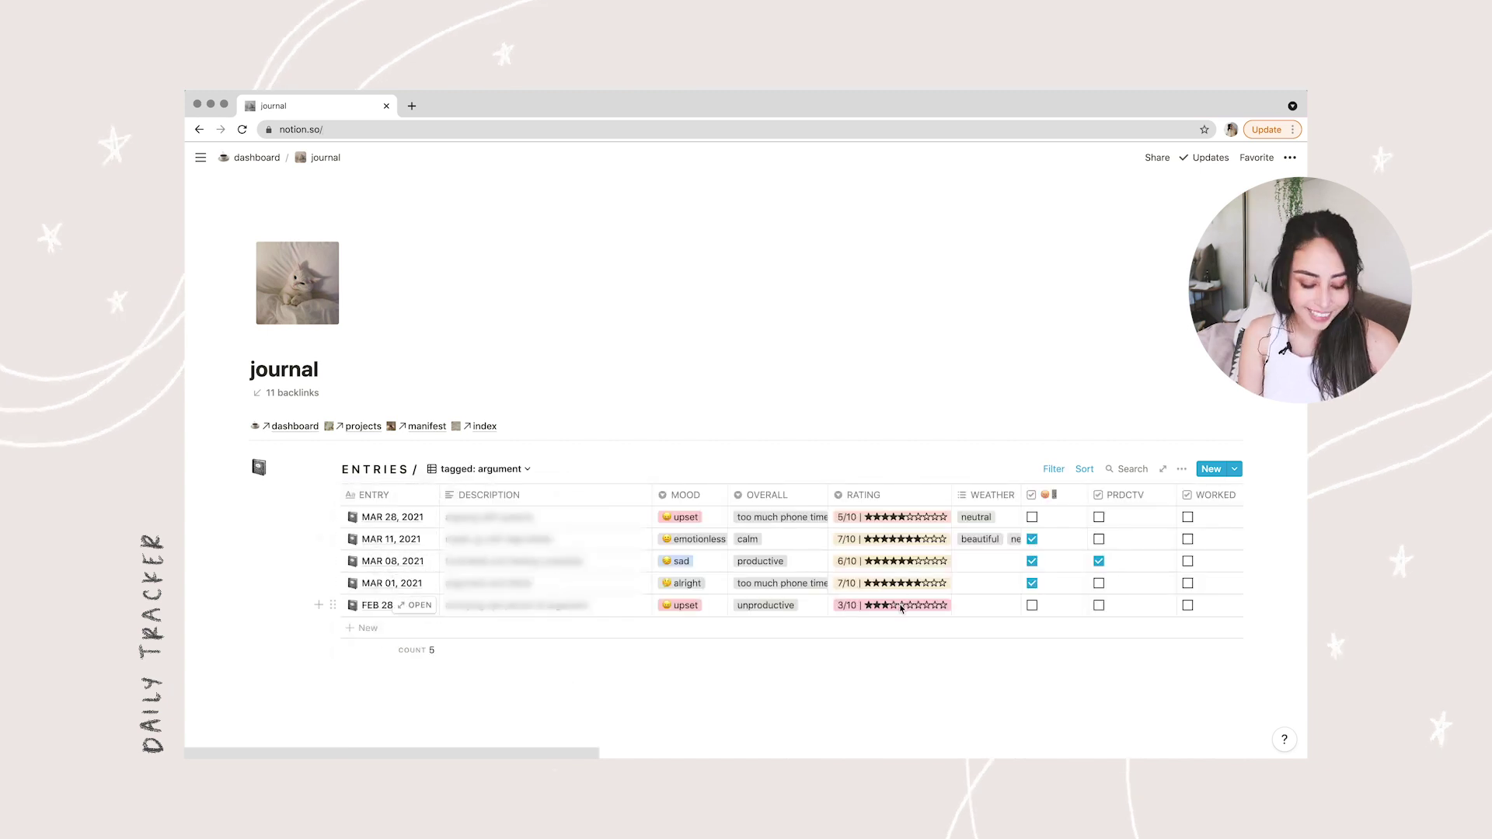
Step: Filter the journal entries to the tagged: friends view, showing three entries from Mar 10 to Apr 19, 2021
{"action": "left_click", "coordinate": [472, 470]}
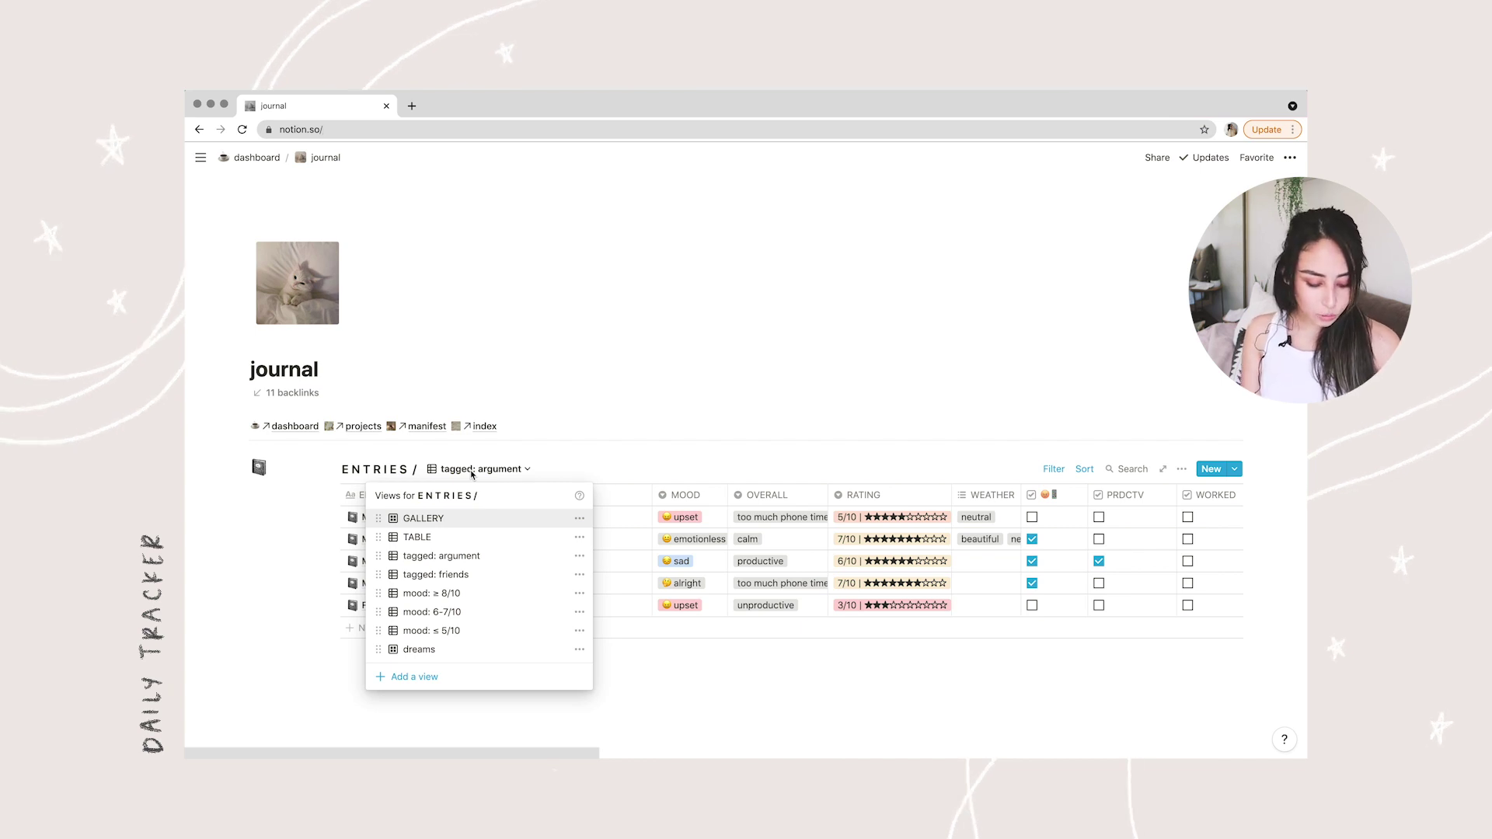
{"action": "left_click", "coordinate": [476, 574]}
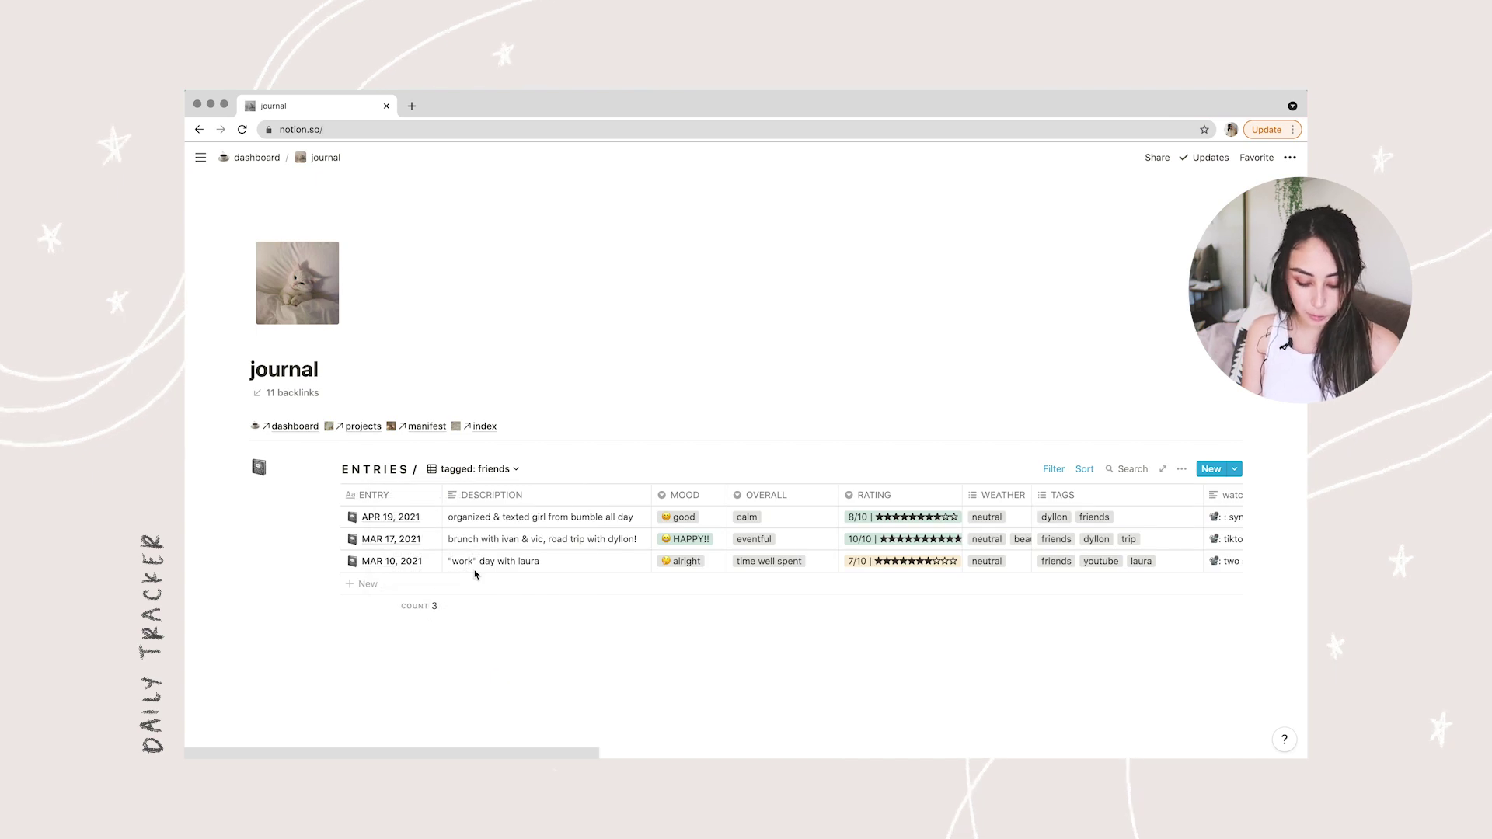
{"action": "left_click", "coordinate": [474, 468]}
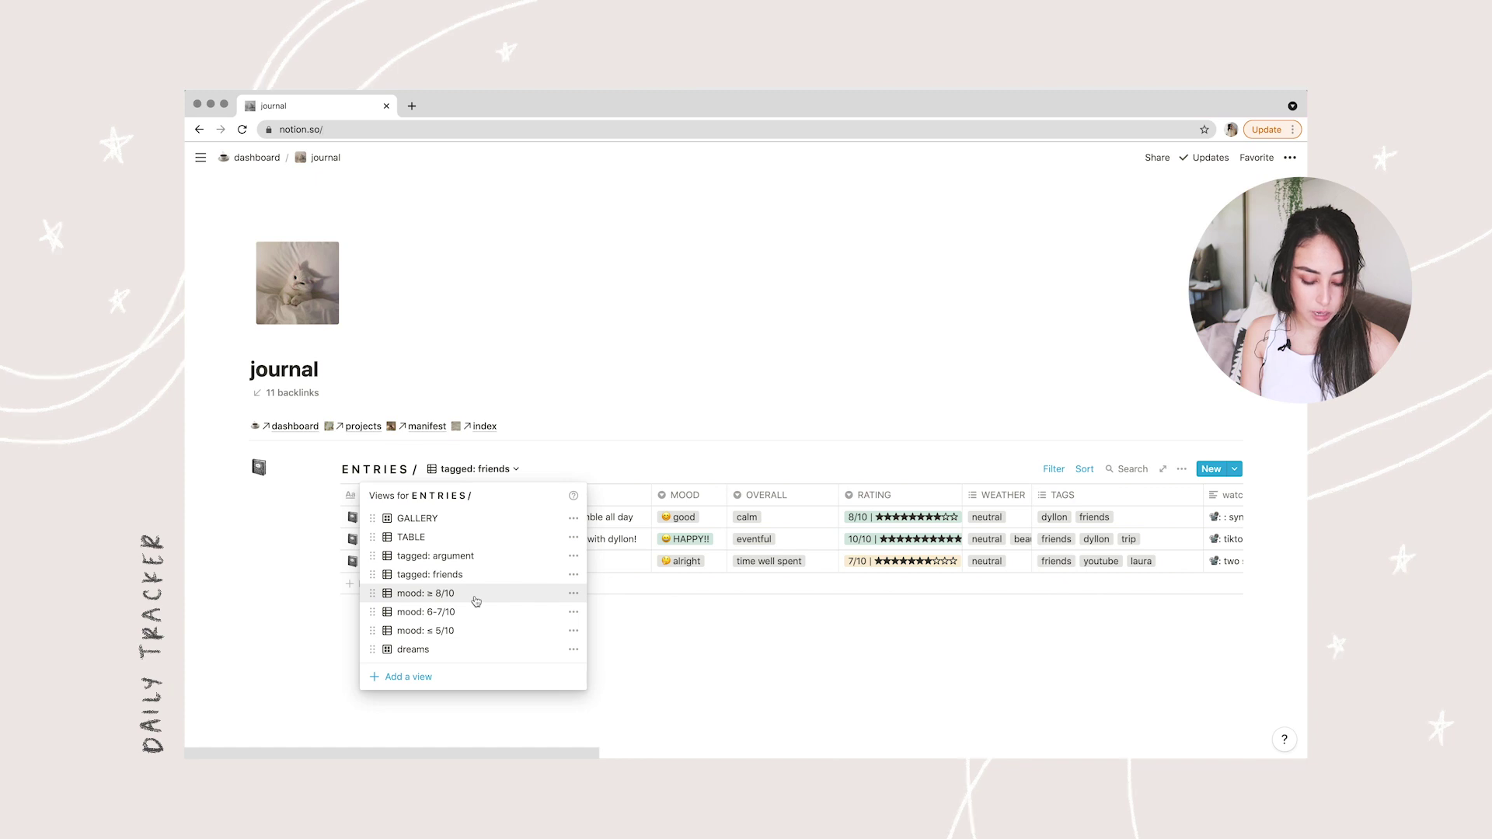
Step: Scroll through the mood: ≥ 8/10 entries, then show the eight mood: 6-7/10 entries
{"action": "left_click", "coordinate": [475, 599]}
{"action": "scroll", "coordinate": [732, 374], "scroll_direction": "down", "scroll_amount": 1}
{"action": "scroll", "coordinate": [731, 375], "scroll_direction": "down", "scroll_amount": 2}
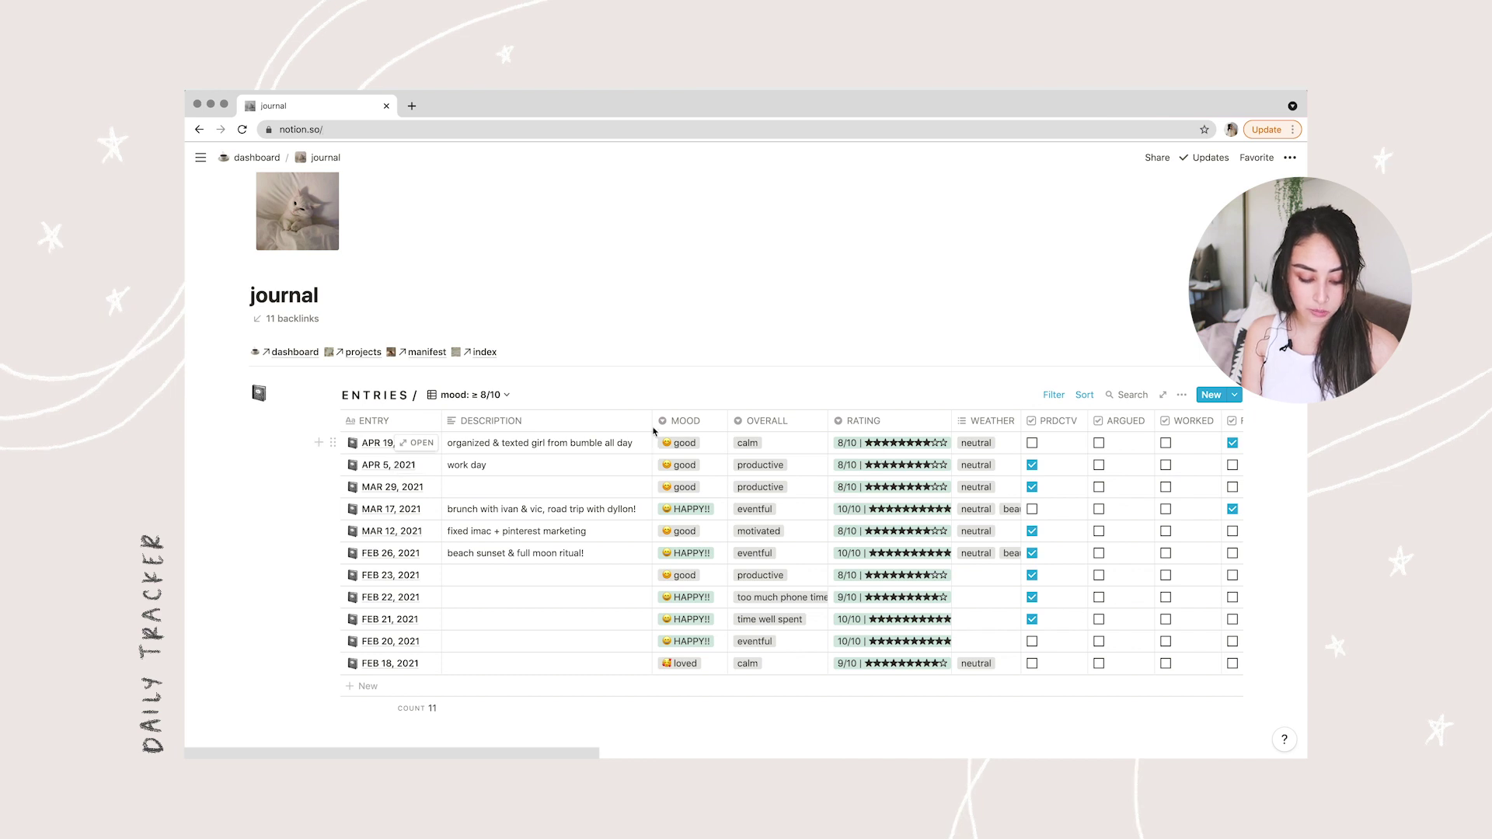
{"action": "left_click", "coordinate": [454, 396]}
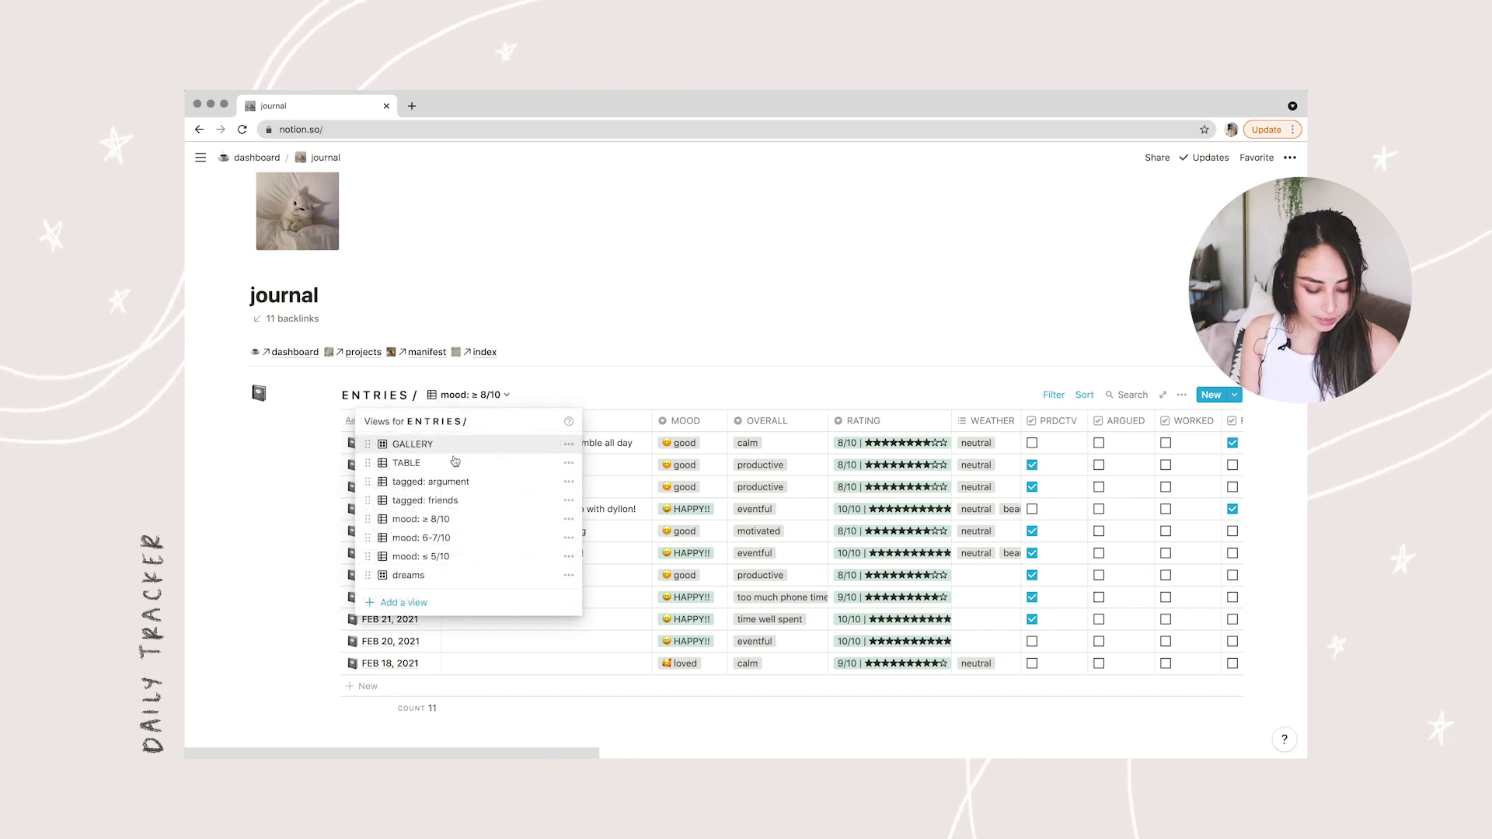
{"action": "left_click", "coordinate": [451, 540]}
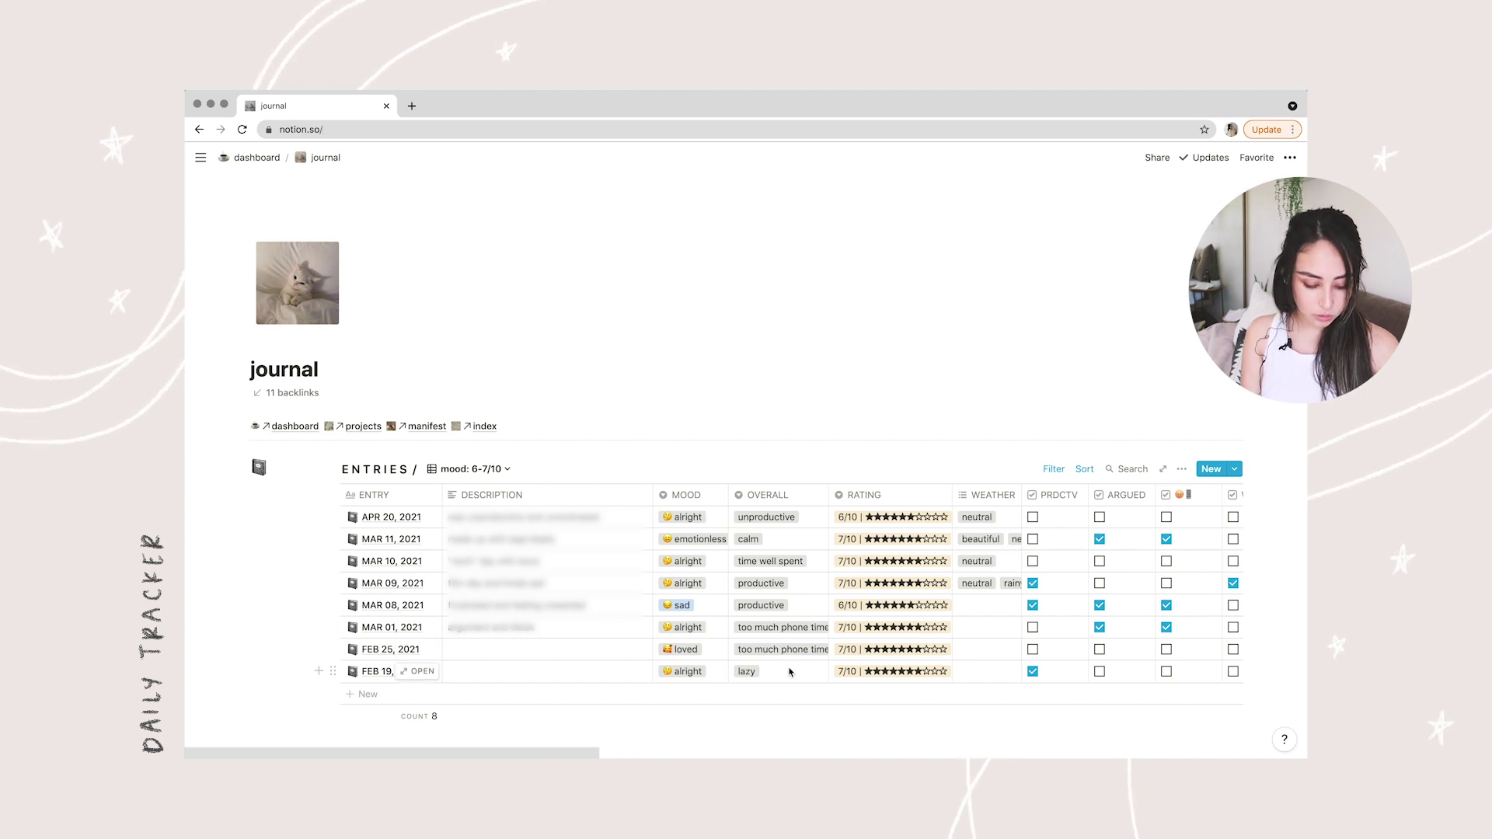
Step: View the two mood: ≤ 5/10 entries, then restore the journal's GALLERY card view
{"action": "left_click", "coordinate": [481, 469]}
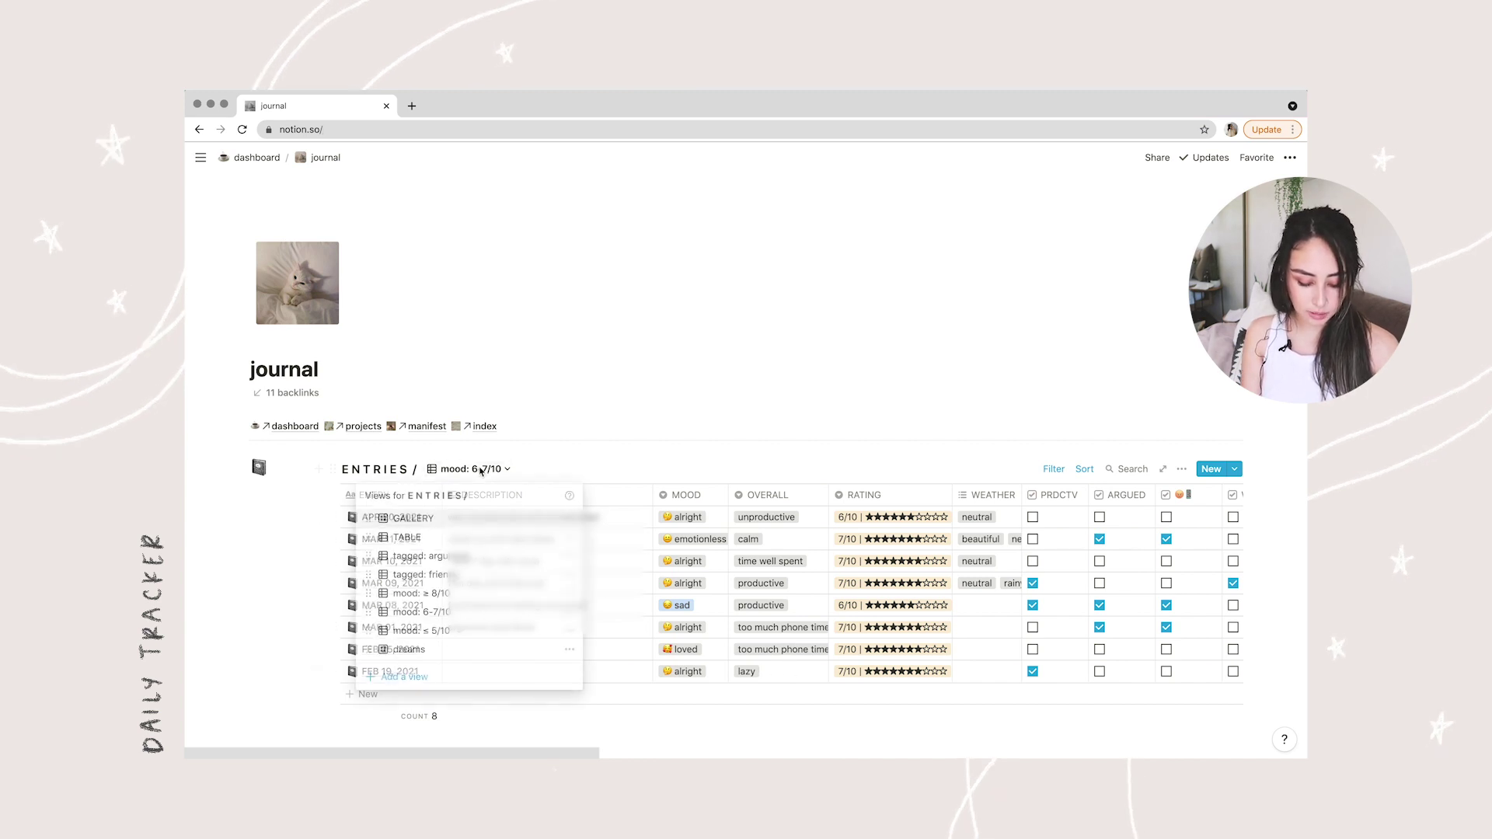
{"action": "left_click", "coordinate": [455, 644]}
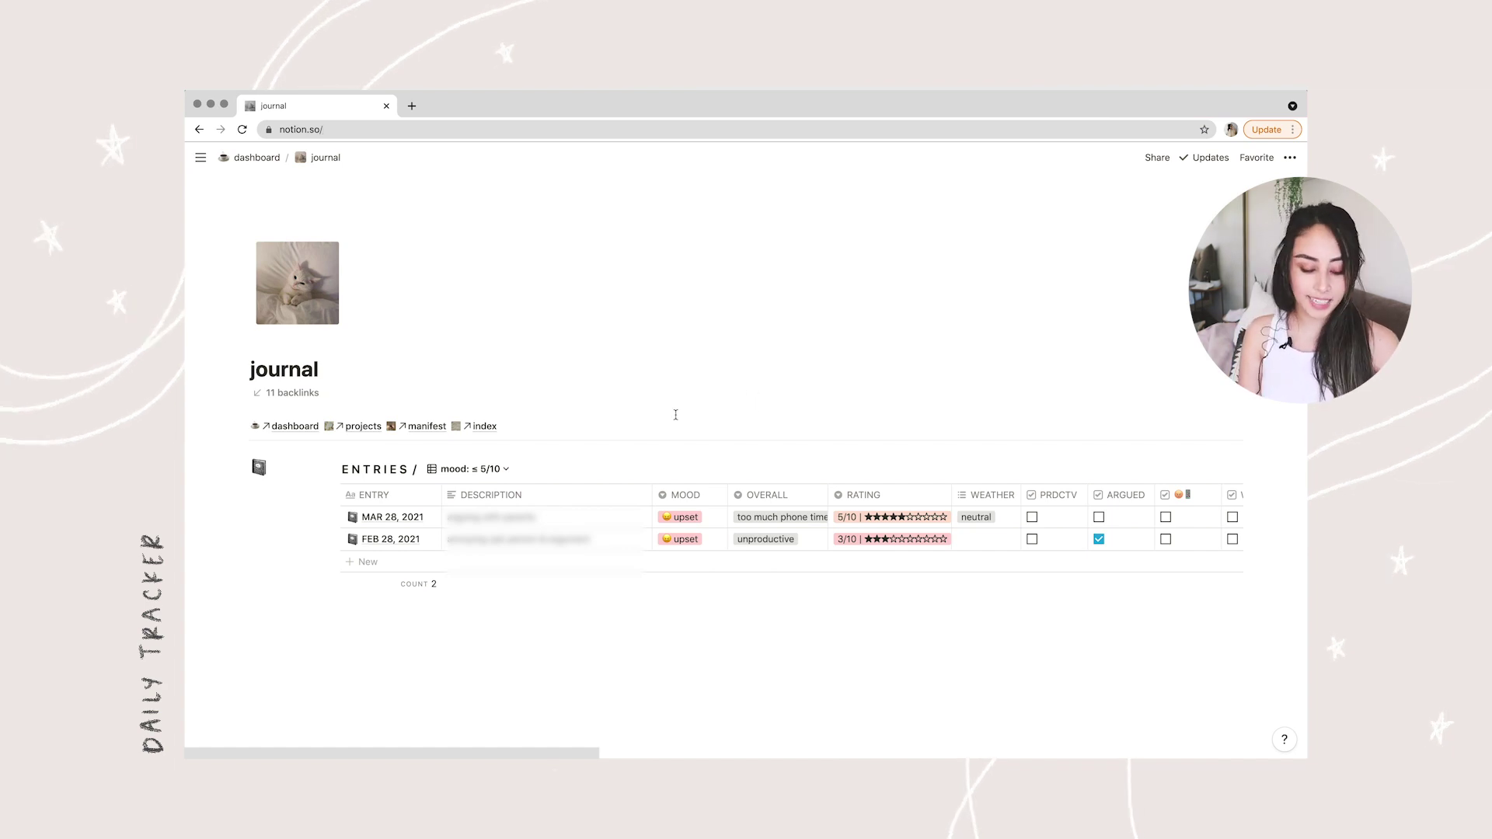
{"action": "left_click", "coordinate": [477, 469]}
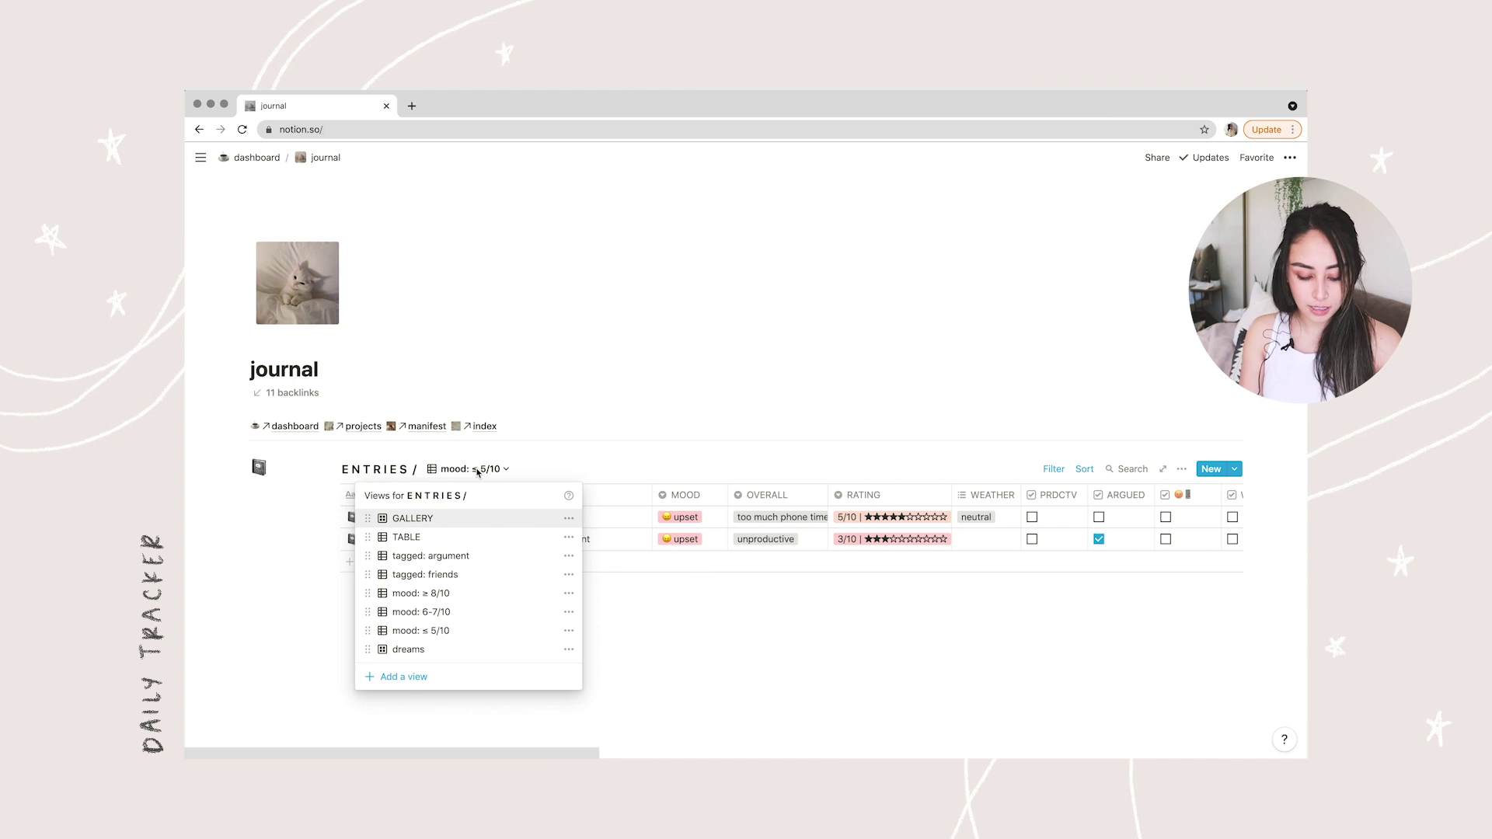
{"action": "left_click", "coordinate": [465, 518]}
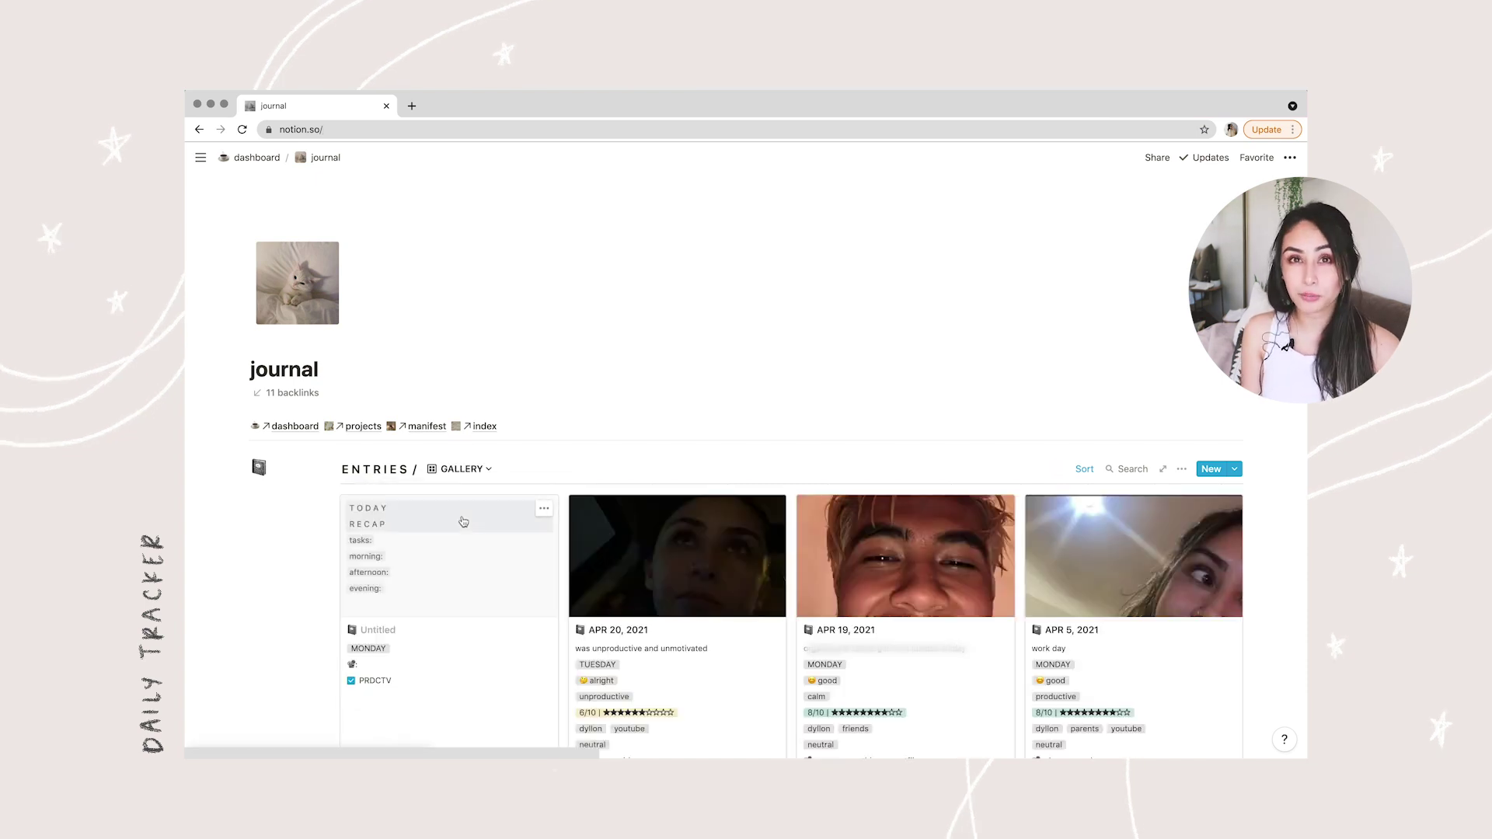